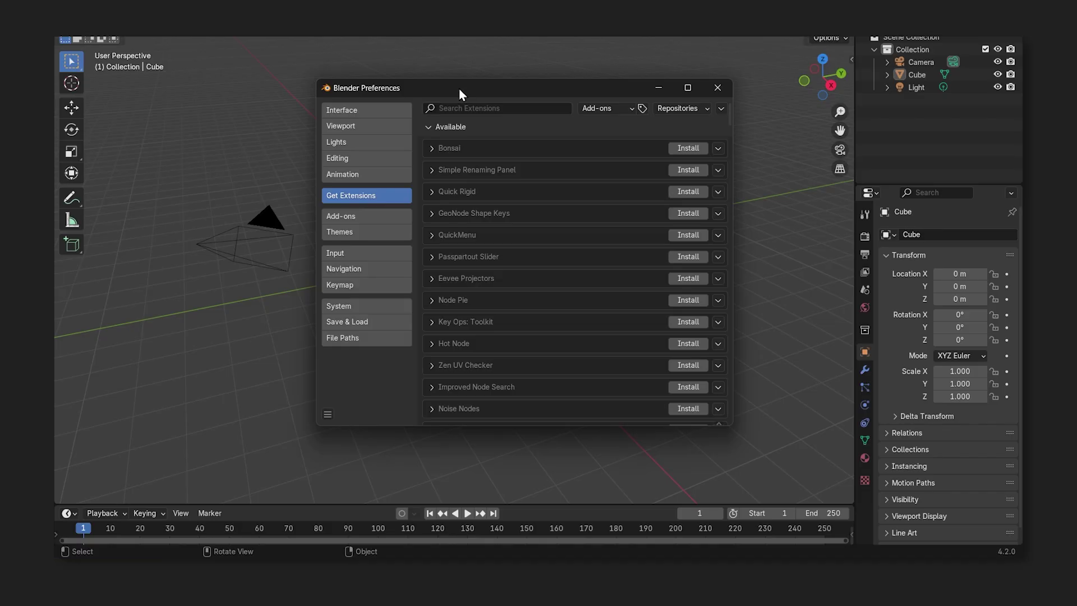
# Step: Install the KeenTools extension from disk and, with its license agreement accepted, install the Core Library online
pyautogui.click(353, 218)
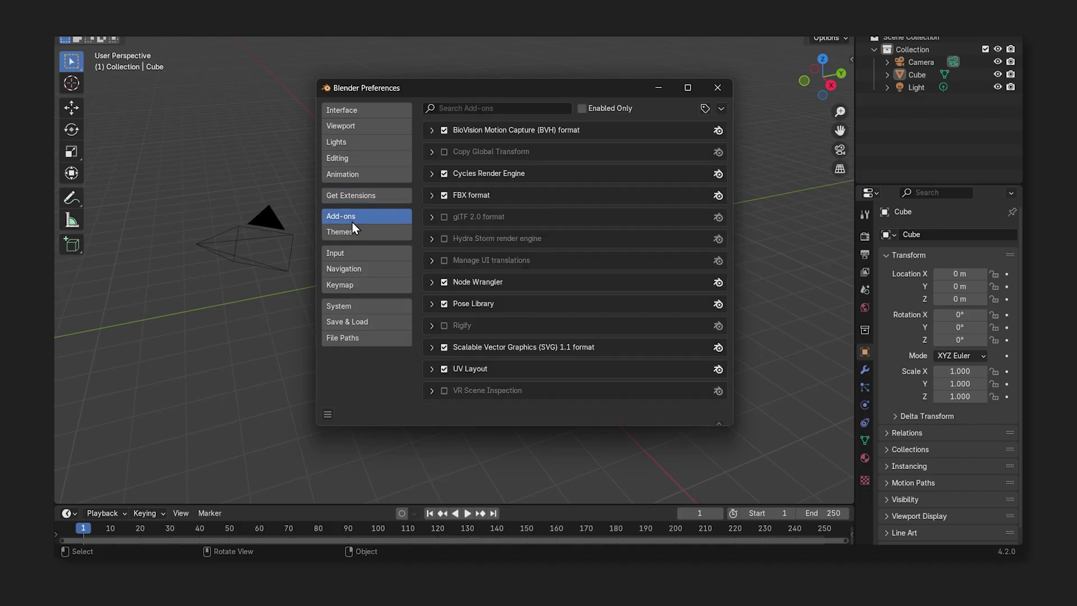
pyautogui.click(720, 108)
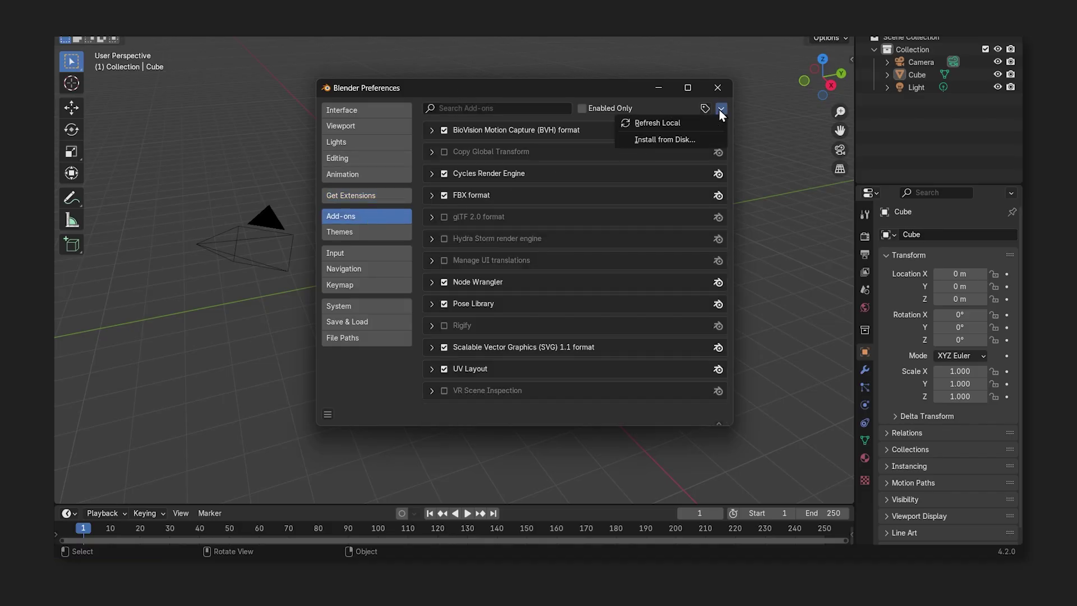
pyautogui.click(708, 140)
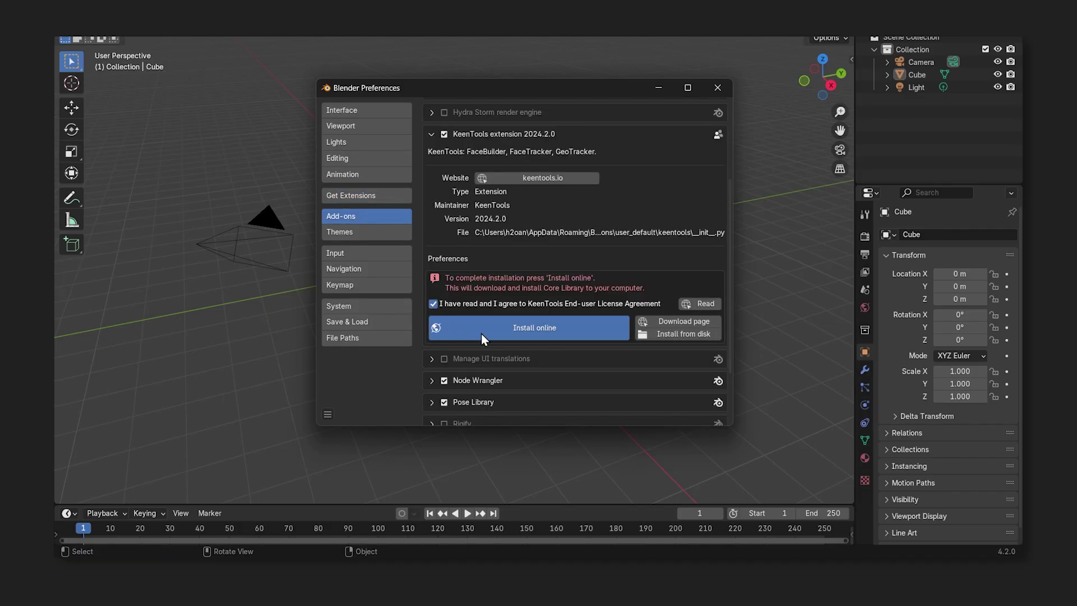
pyautogui.click(481, 334)
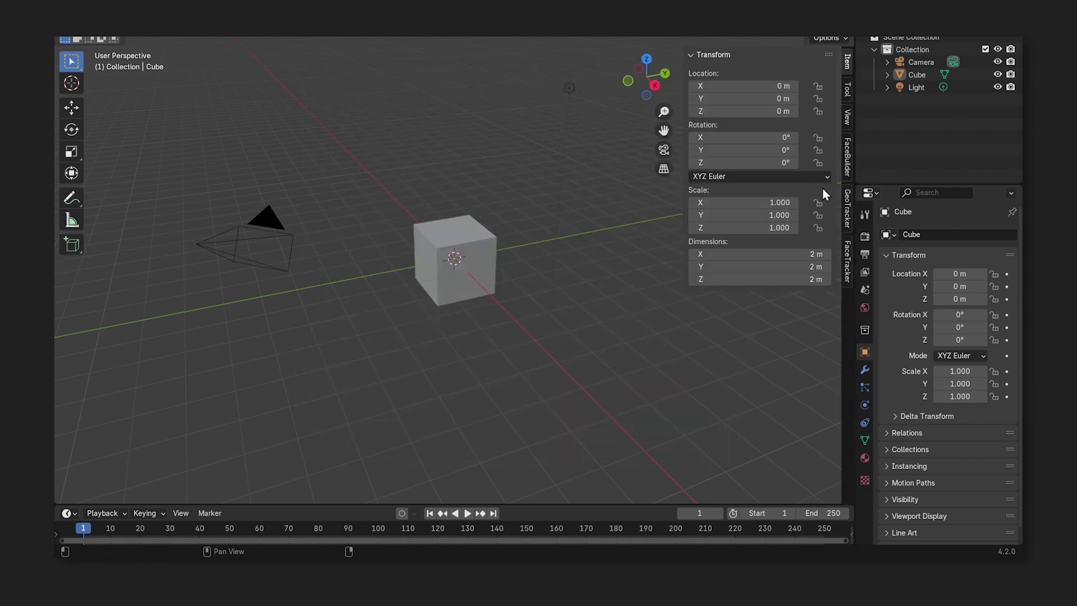
# Step: Create a new FaceTracker in the scene using the existing camera
pyautogui.click(848, 193)
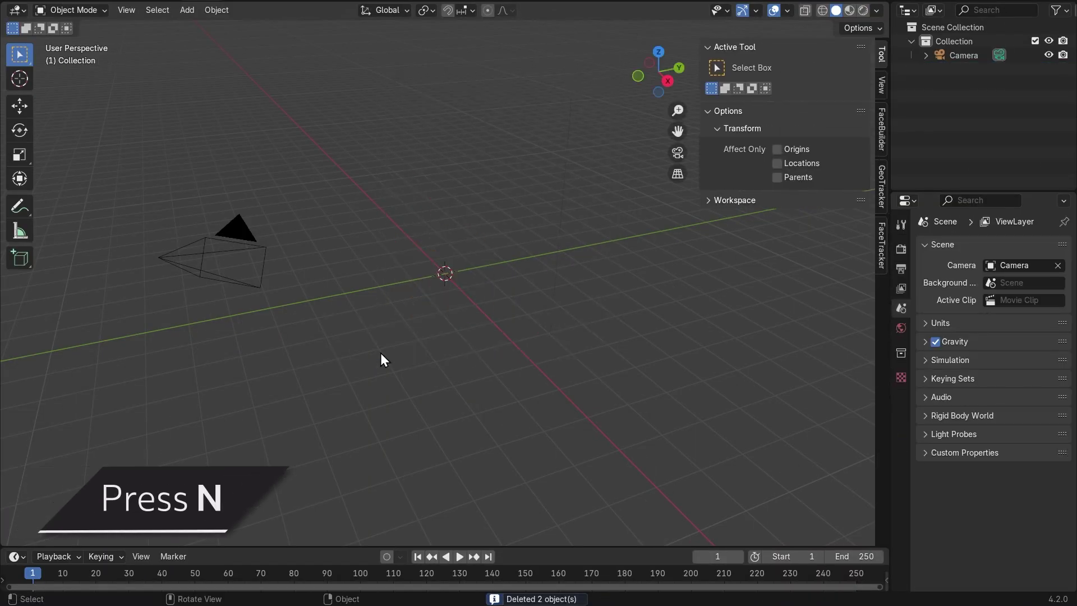
pyautogui.click(880, 242)
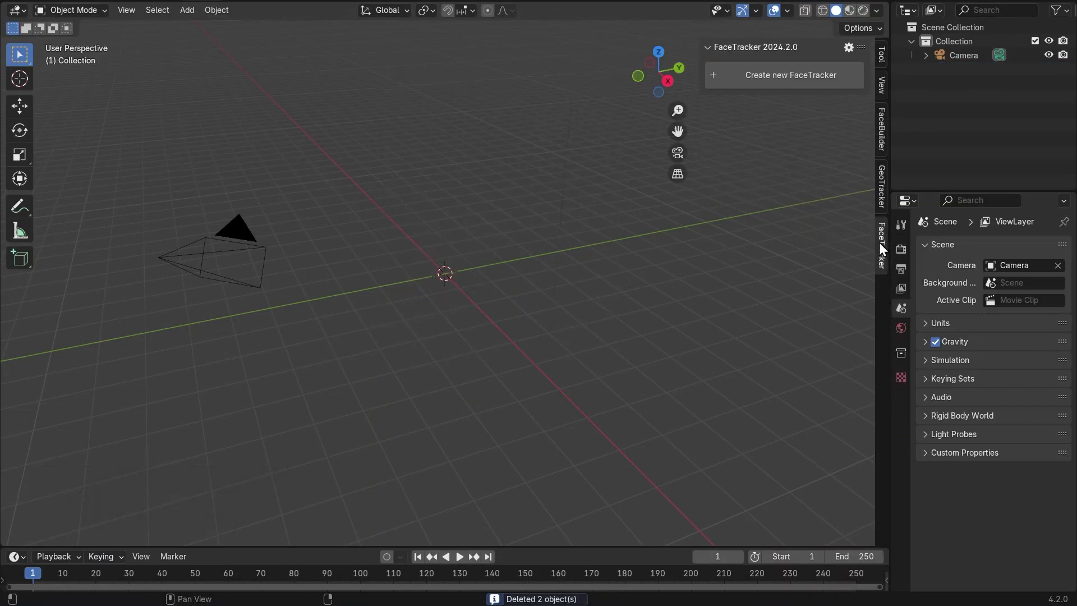
pyautogui.click(743, 68)
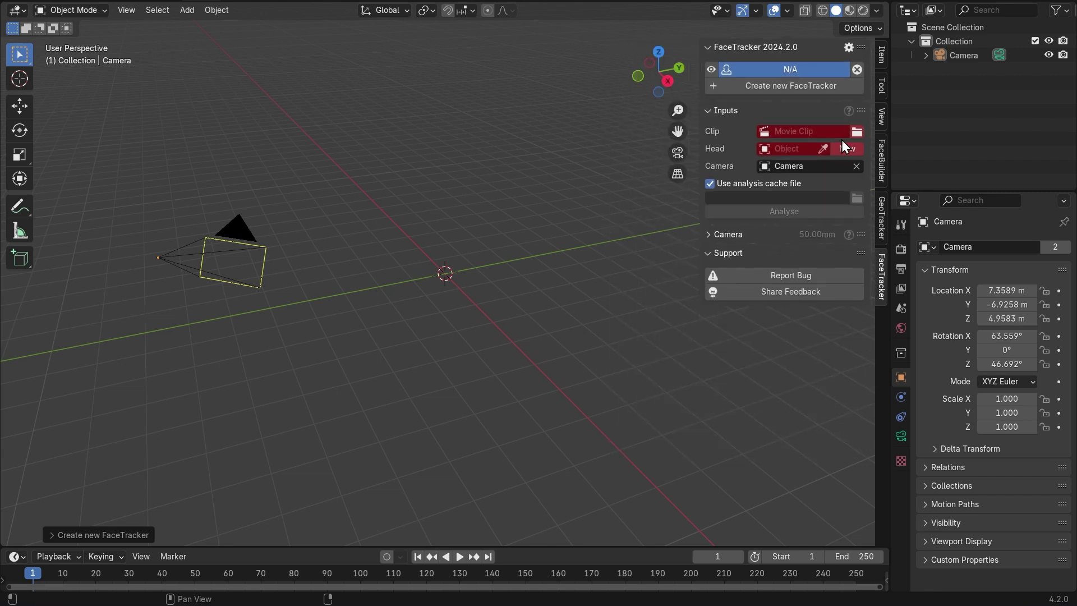
# Step: Load Girl-25fps.mp4 as the tracker's clip and analyse it using the analysis cache file
pyautogui.click(855, 132)
pyautogui.click(291, 135)
pyautogui.press('Return')
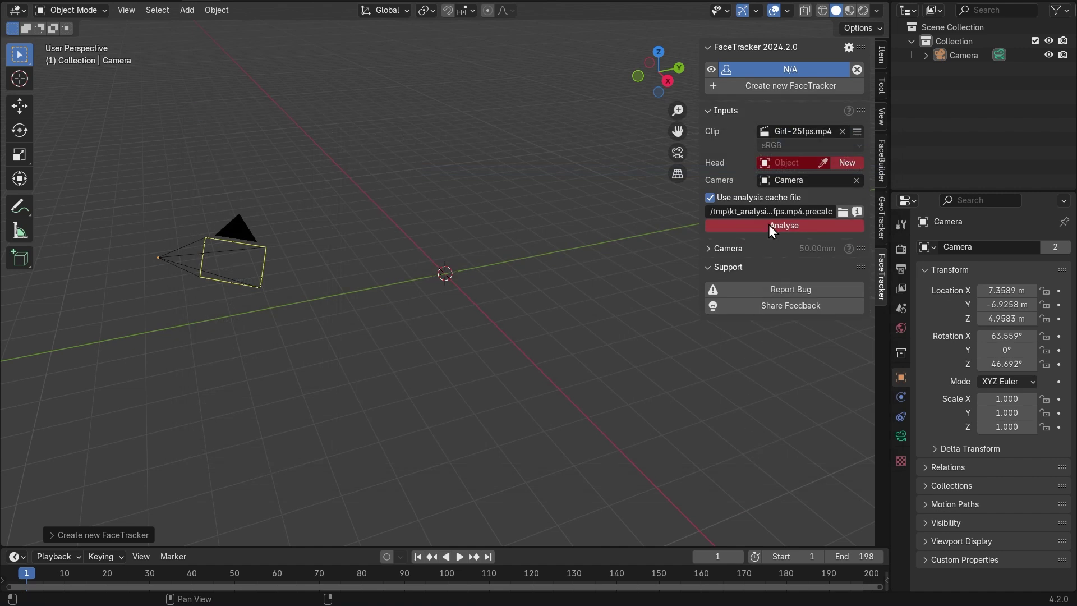
pyautogui.click(771, 227)
pyautogui.click(739, 253)
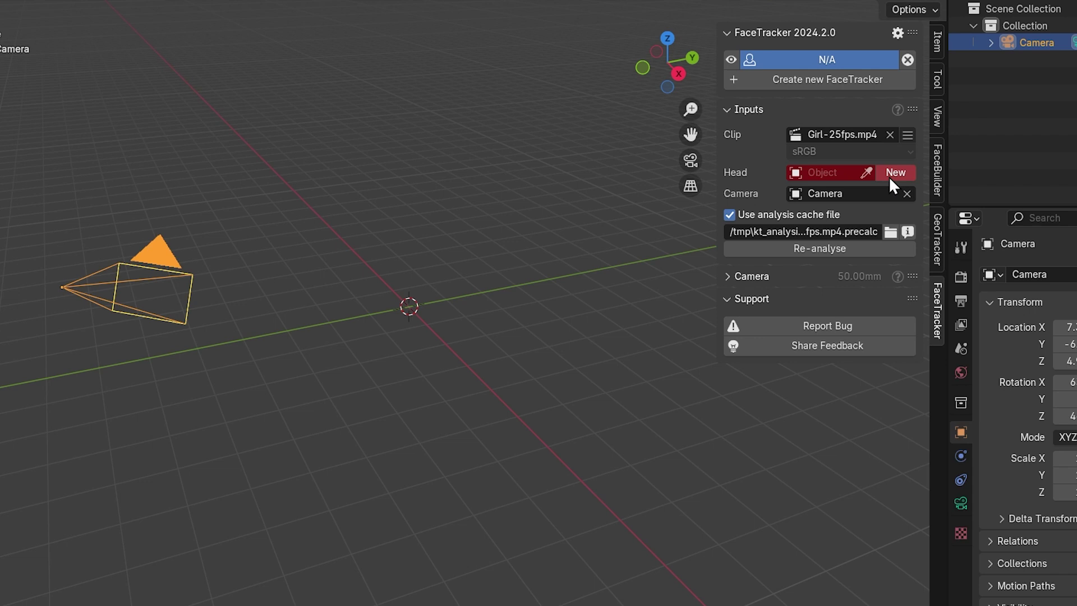
# Step: Create a new head for the tracker and take a snapshot of video frame 197 for it
pyautogui.click(892, 176)
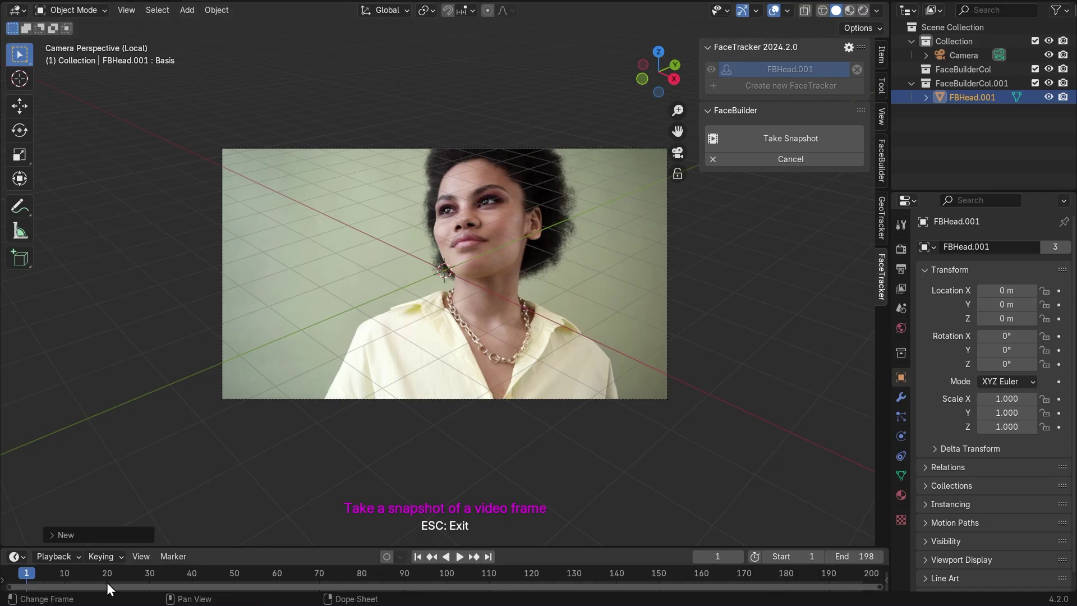
pyautogui.moveTo(25, 573)
pyautogui.mouseDown()
pyautogui.moveTo(467, 567)
pyautogui.moveTo(26, 584)
pyautogui.mouseUp()
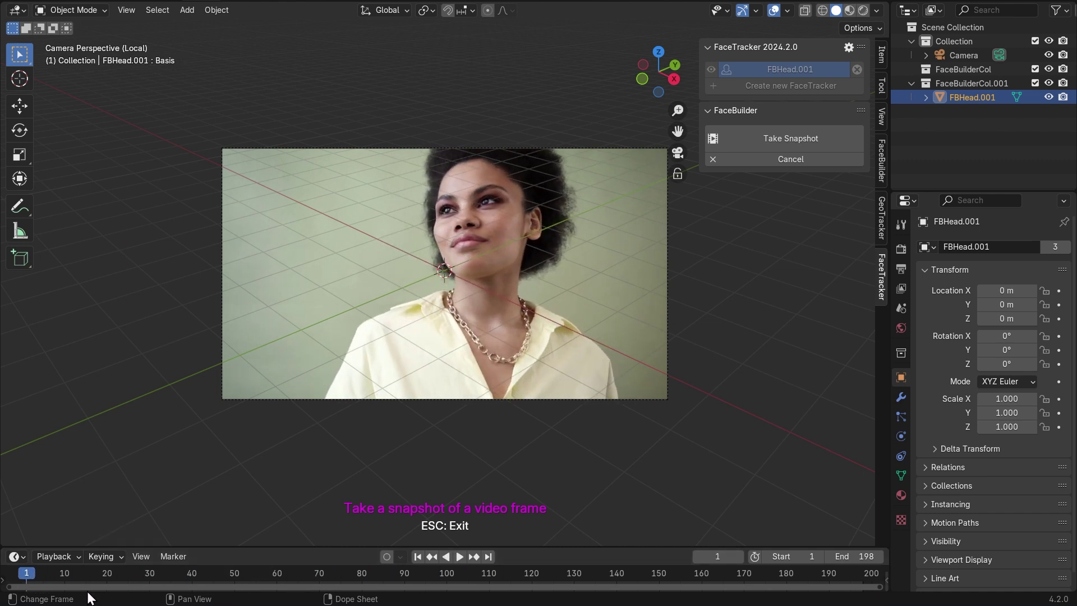
pyautogui.moveTo(25, 574); pyautogui.dragTo(860, 576)
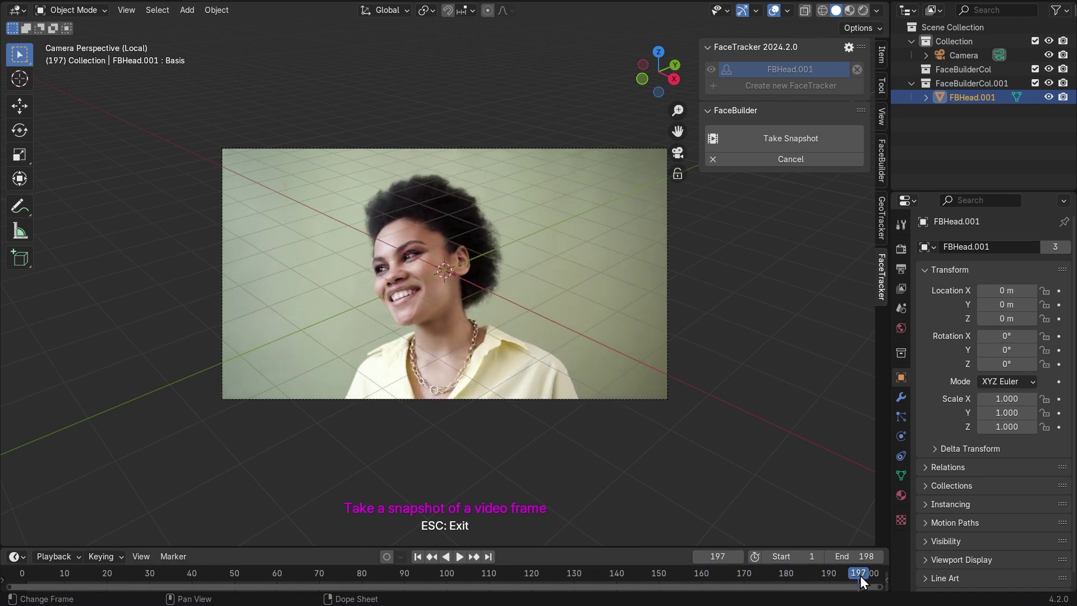
pyautogui.click(776, 138)
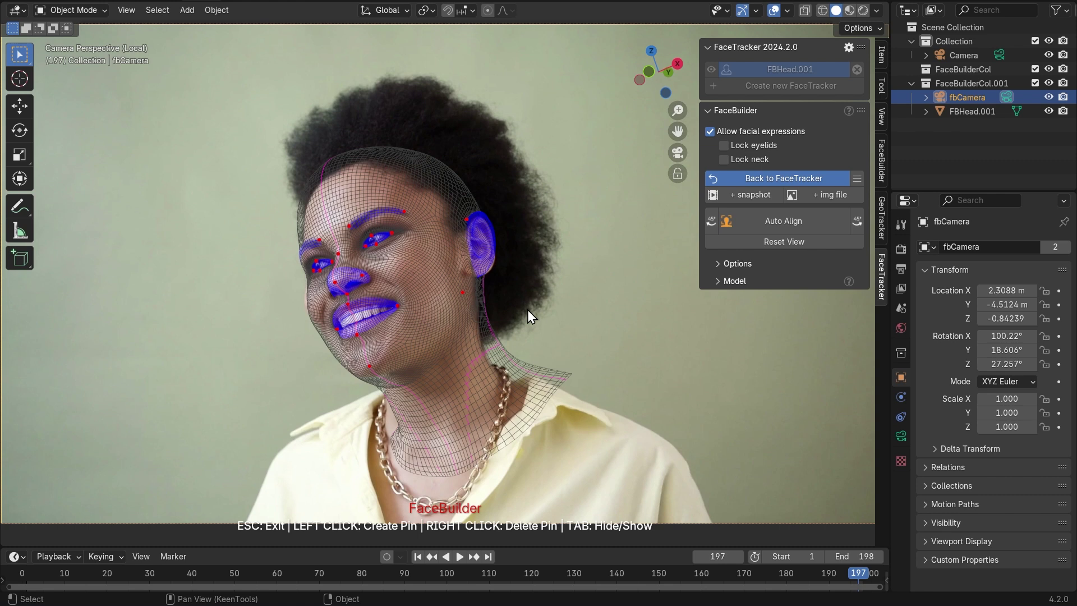
# Step: Exclude the NeckLower and NeckUpper parts from the head model
pyautogui.click(714, 280)
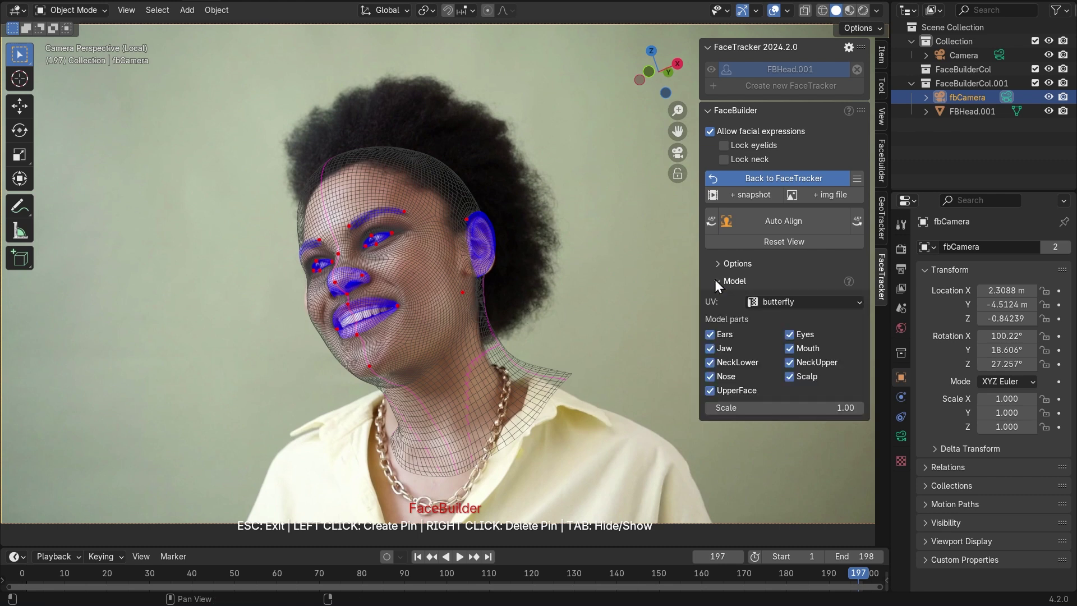
pyautogui.click(711, 362)
pyautogui.click(790, 363)
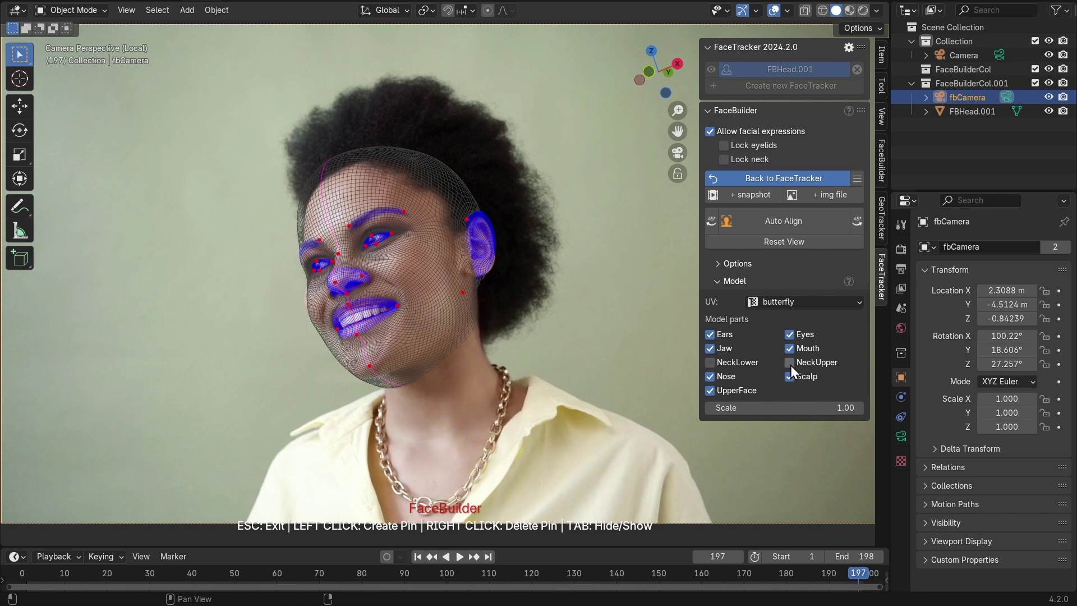
pyautogui.click(718, 278)
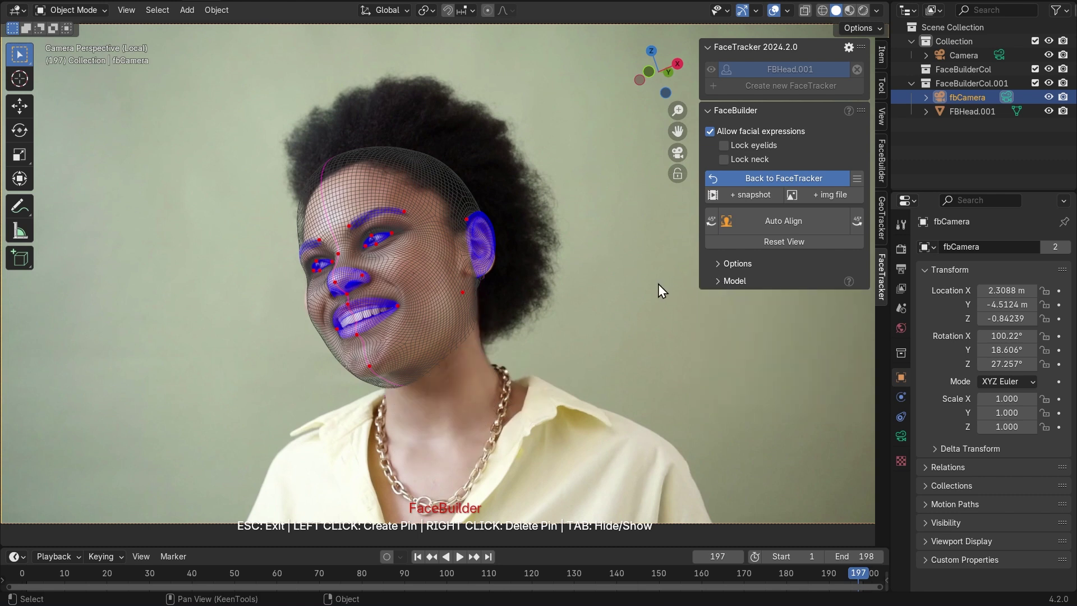
# Step: Delete the misplaced pins on the rear jaw, chin, nose bridge and nose tip of the head mesh
pyautogui.scroll(3, 475, 308)
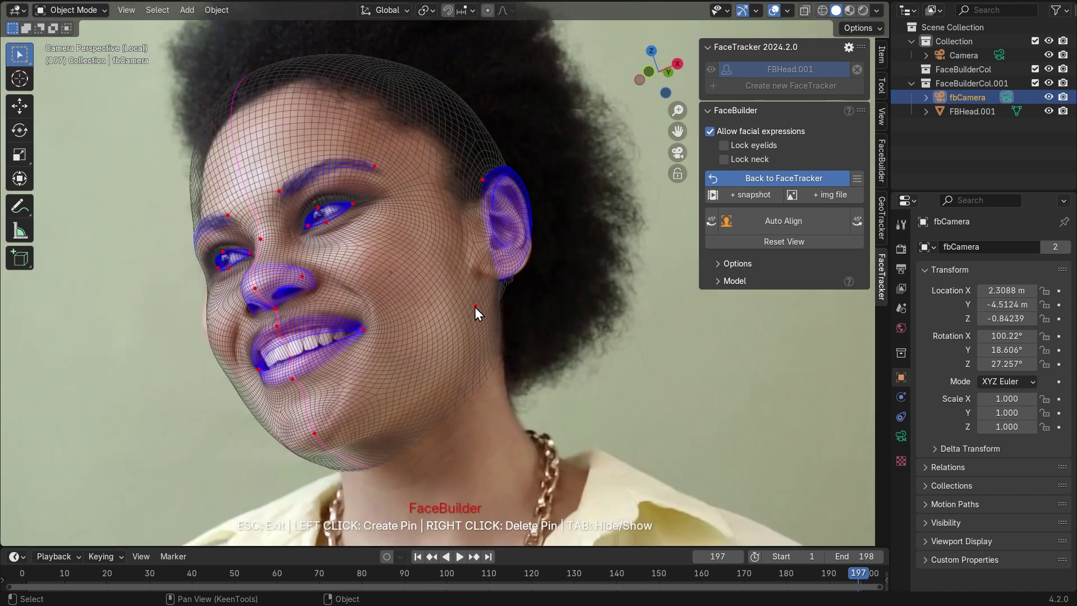
pyautogui.rightClick(476, 306)
pyautogui.rightClick(313, 433)
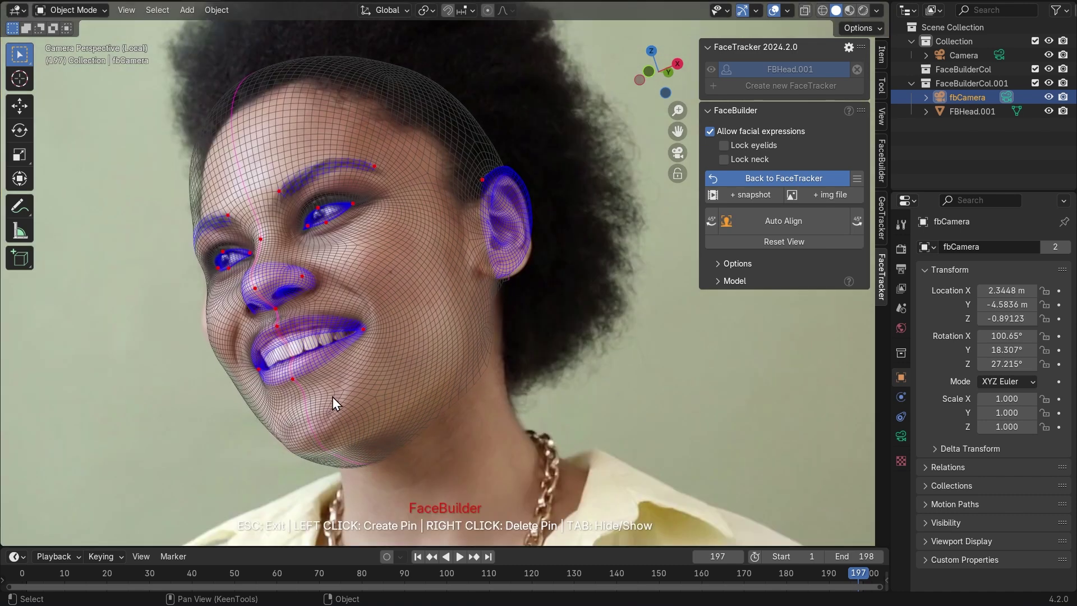
pyautogui.rightClick(261, 241)
pyautogui.rightClick(258, 285)
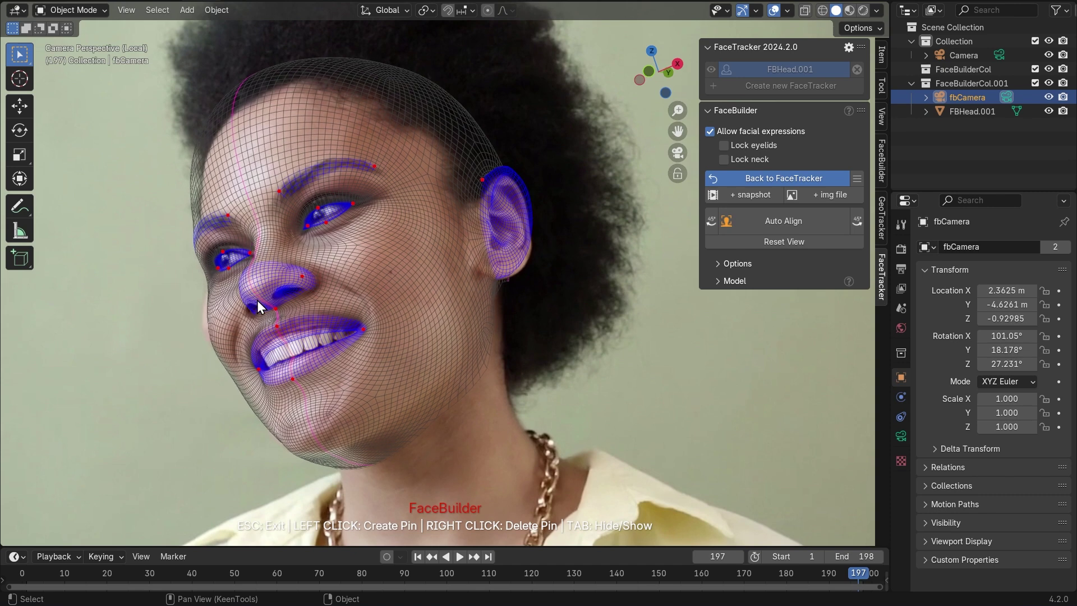
# Step: Replace the pin at the top of the ear and pin the ear's lobe and outer rim to match the footage
pyautogui.rightClick(480, 179)
pyautogui.moveTo(487, 191); pyautogui.dragTo(489, 187)
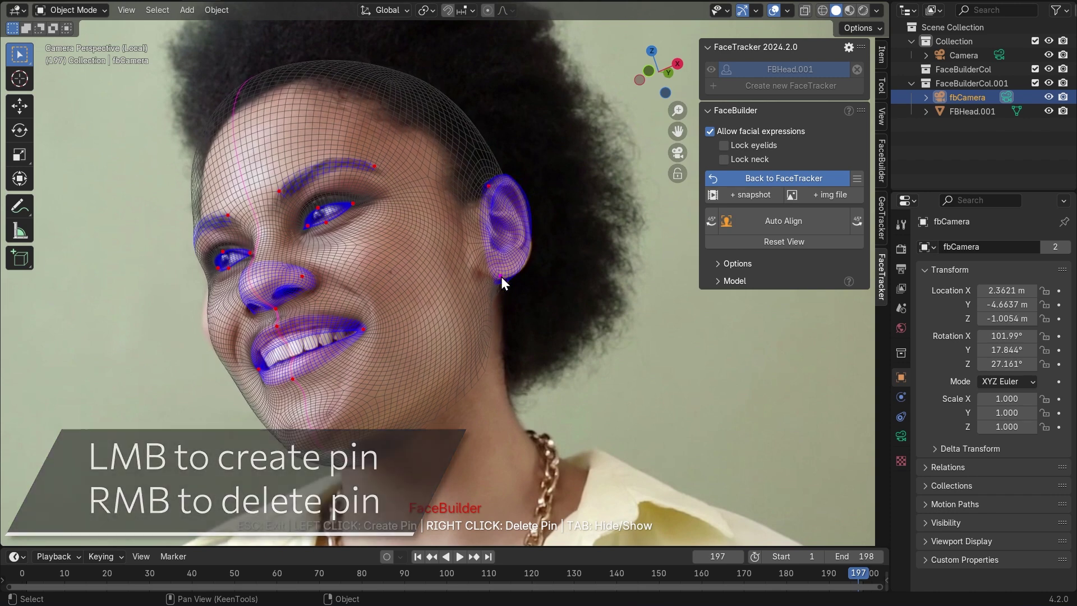
pyautogui.moveTo(520, 258); pyautogui.dragTo(525, 261)
pyautogui.click(528, 211)
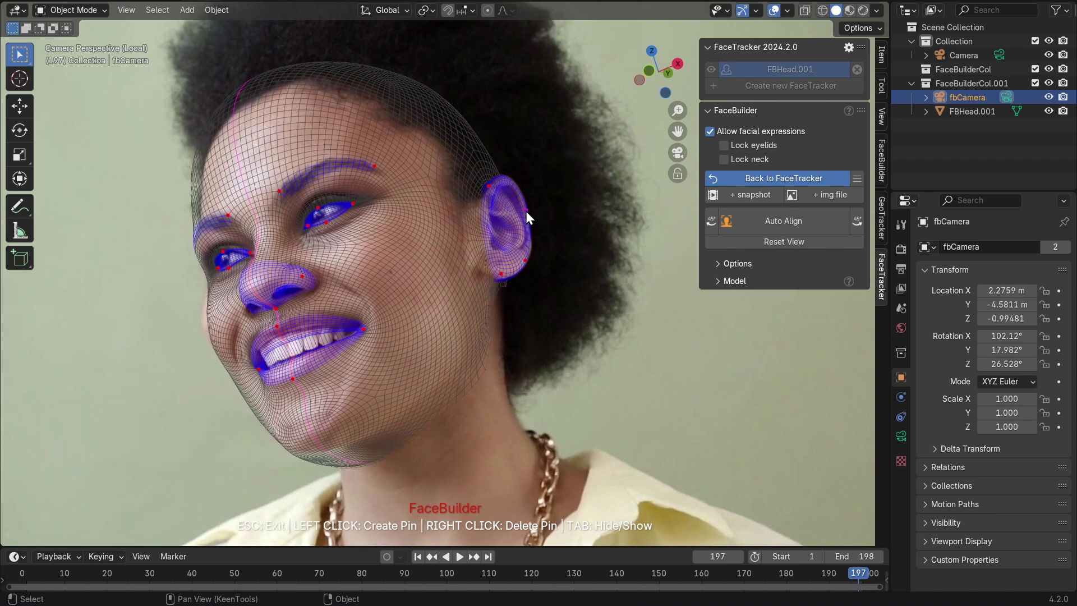
# Step: Fit the mouth of the mesh to the smile by adjusting the pins on the upper lip, lower lip and mouth corners
pyautogui.click(285, 337)
pyautogui.moveTo(281, 332); pyautogui.dragTo(276, 325)
pyautogui.moveTo(295, 379); pyautogui.dragTo(291, 379)
pyautogui.moveTo(364, 328); pyautogui.dragTo(361, 326)
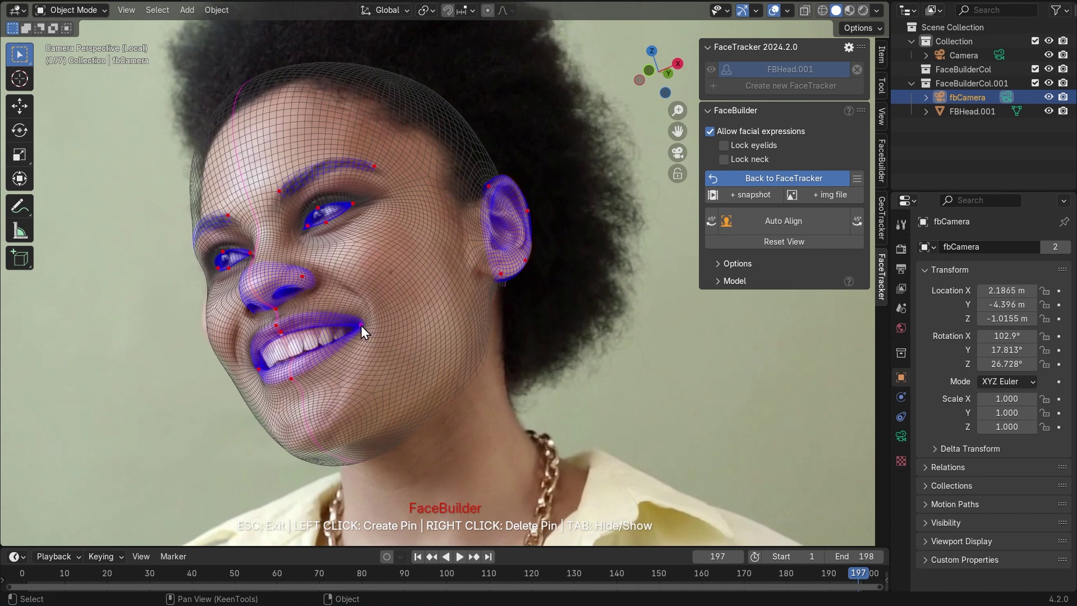
pyautogui.scroll(2, 257, 369)
pyautogui.moveTo(271, 396); pyautogui.dragTo(271, 399)
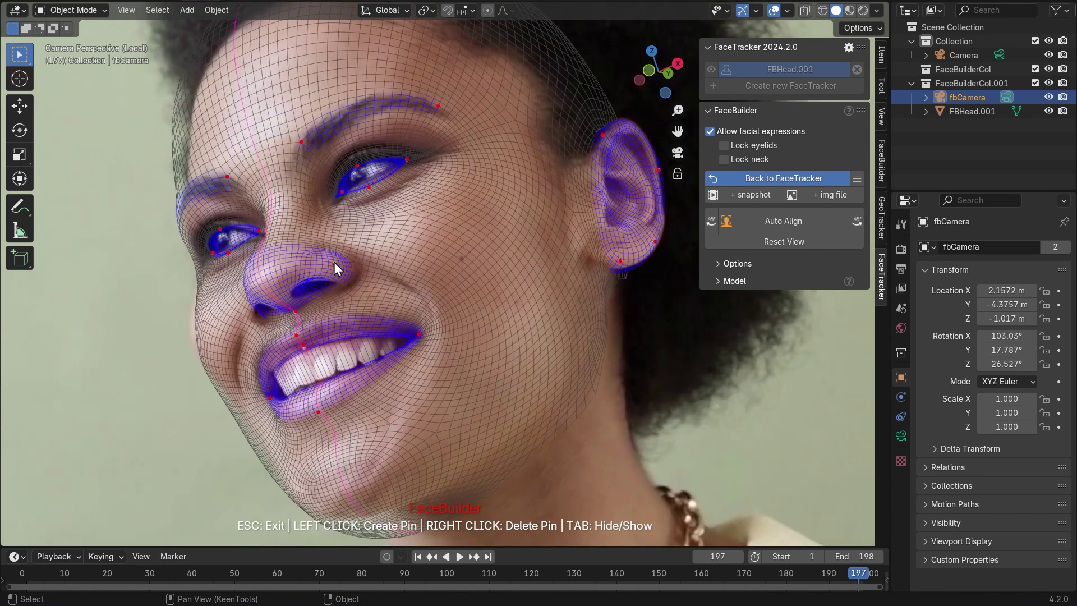
# Step: Fit the nose by moving the near nostril's pin outward, removing the pin beneath the nose and pinning the far nostril
pyautogui.moveTo(335, 264); pyautogui.dragTo(348, 267)
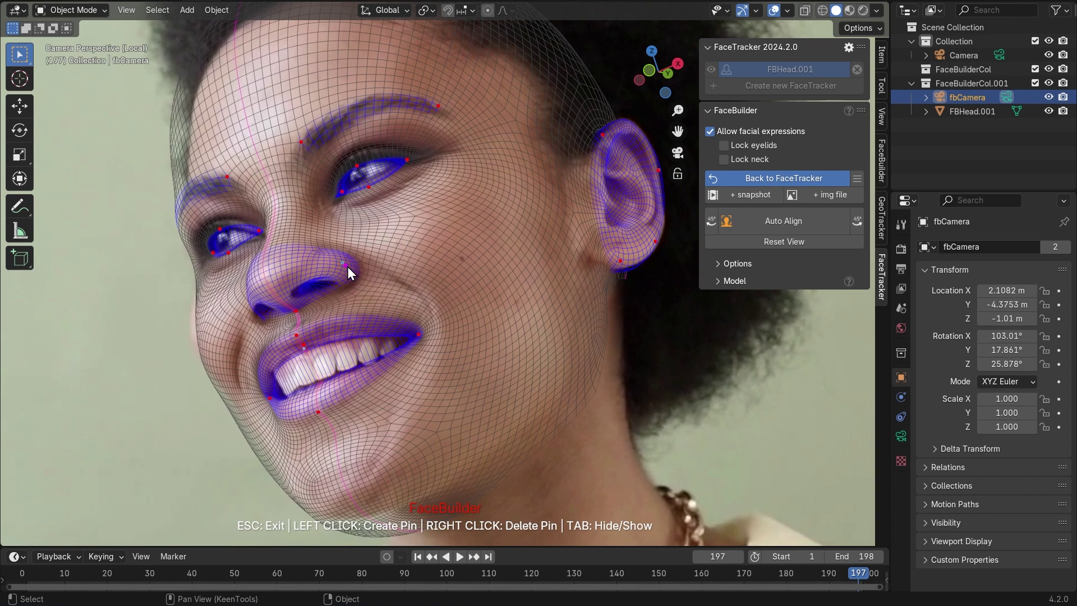
pyautogui.click(295, 311)
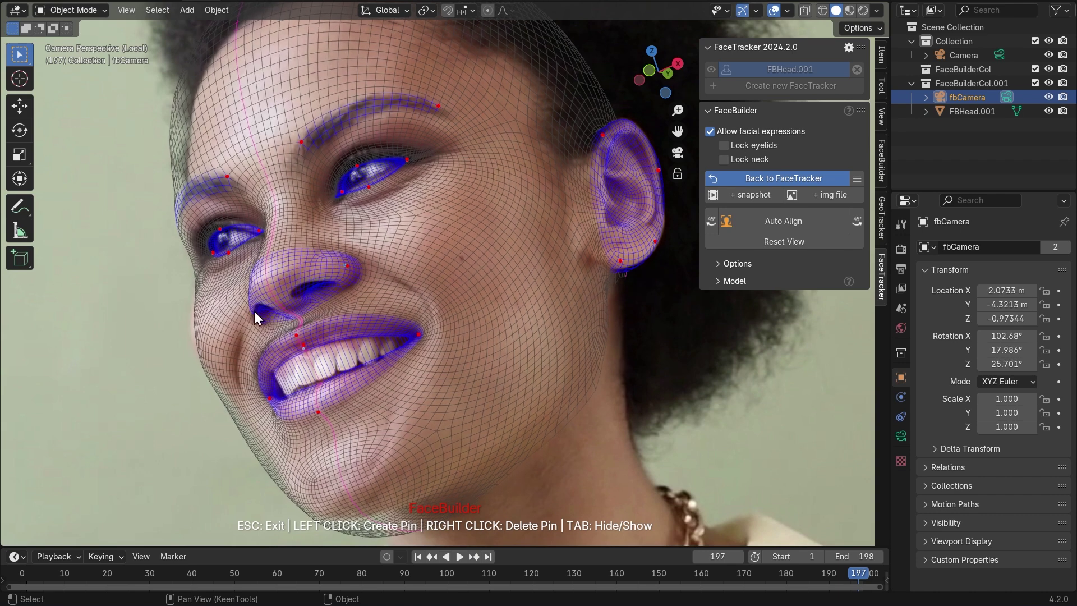
pyautogui.press('Tab')
pyautogui.press('Tab')
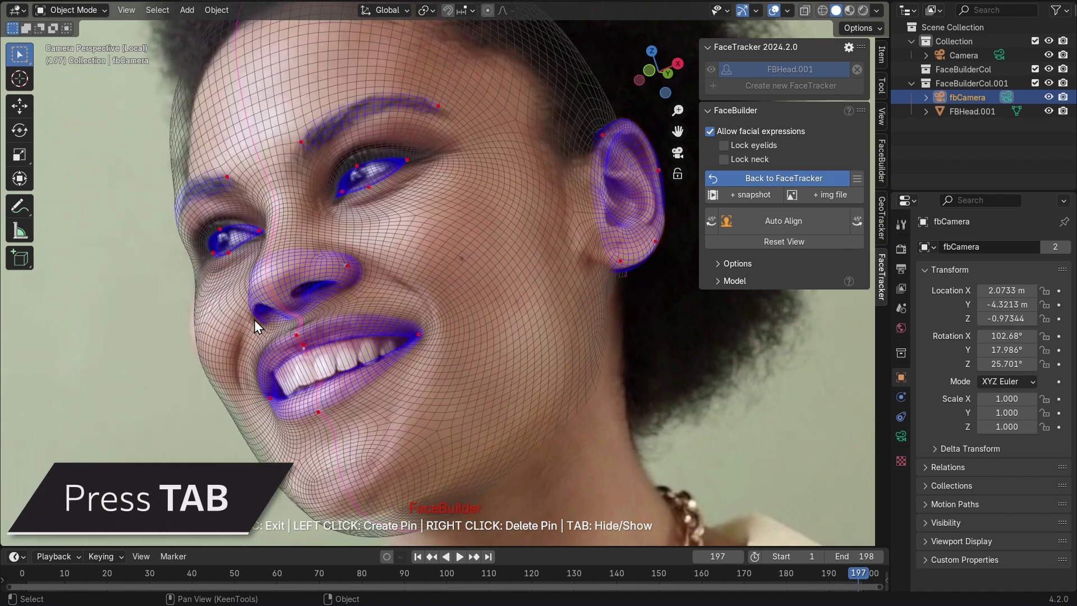
pyautogui.click(260, 317)
pyautogui.scroll(-2, 251, 319)
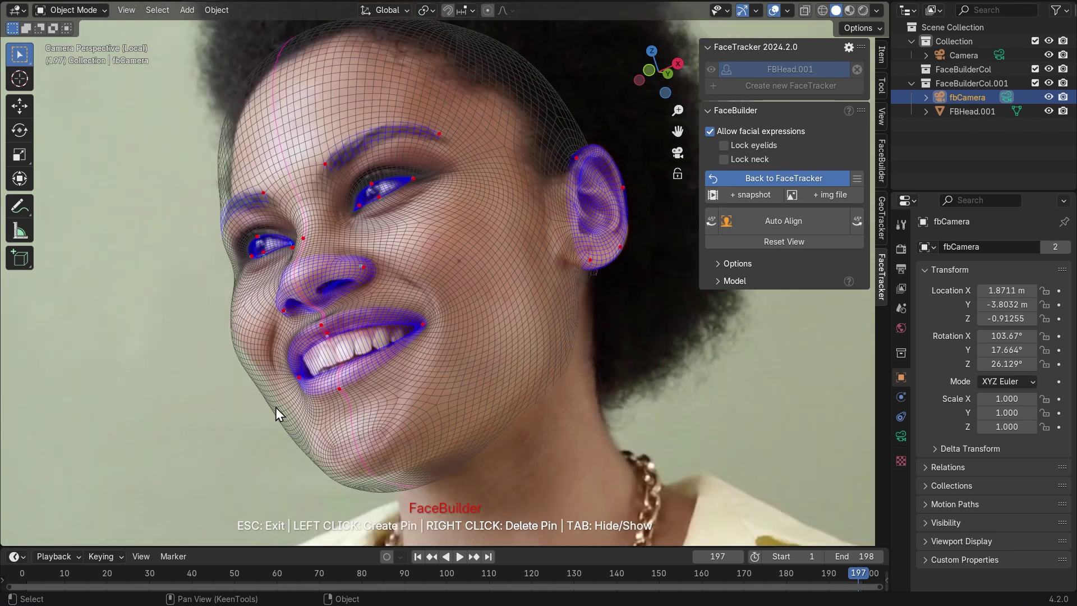
# Step: Pin the far cheek, chin, jawline and forehead so the mesh contour follows the woman's face
pyautogui.click(285, 413)
pyautogui.click(364, 466)
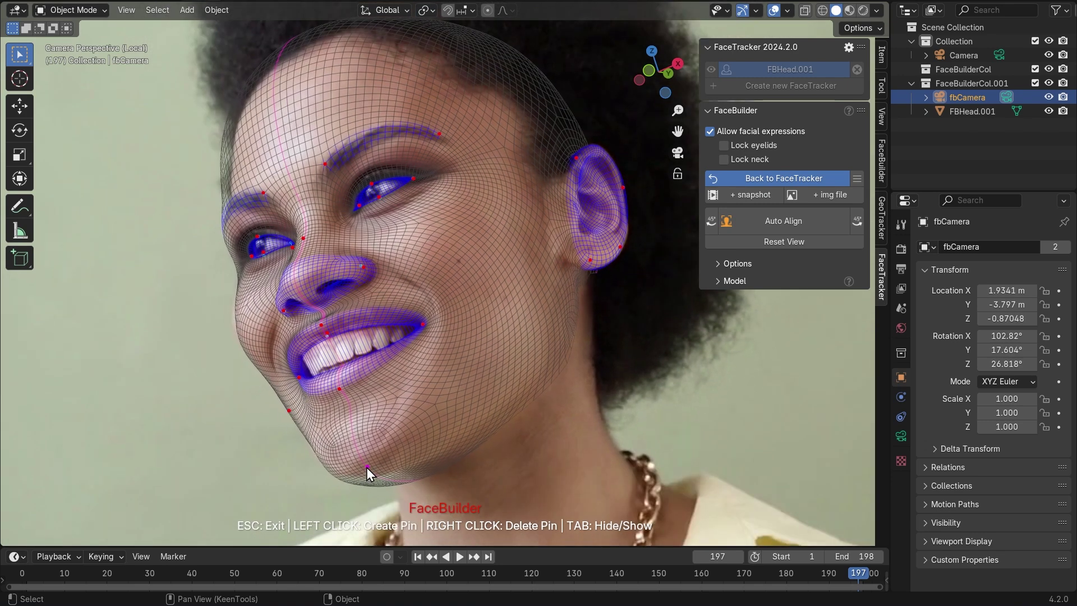
pyautogui.click(407, 469)
pyautogui.click(287, 60)
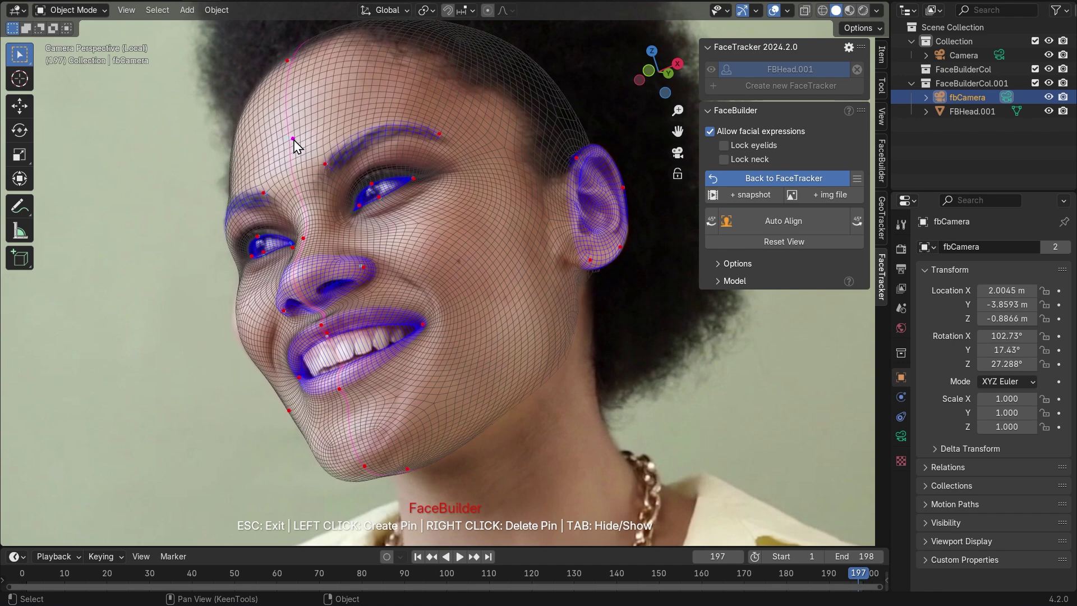
pyautogui.scroll(-3, 577, 348)
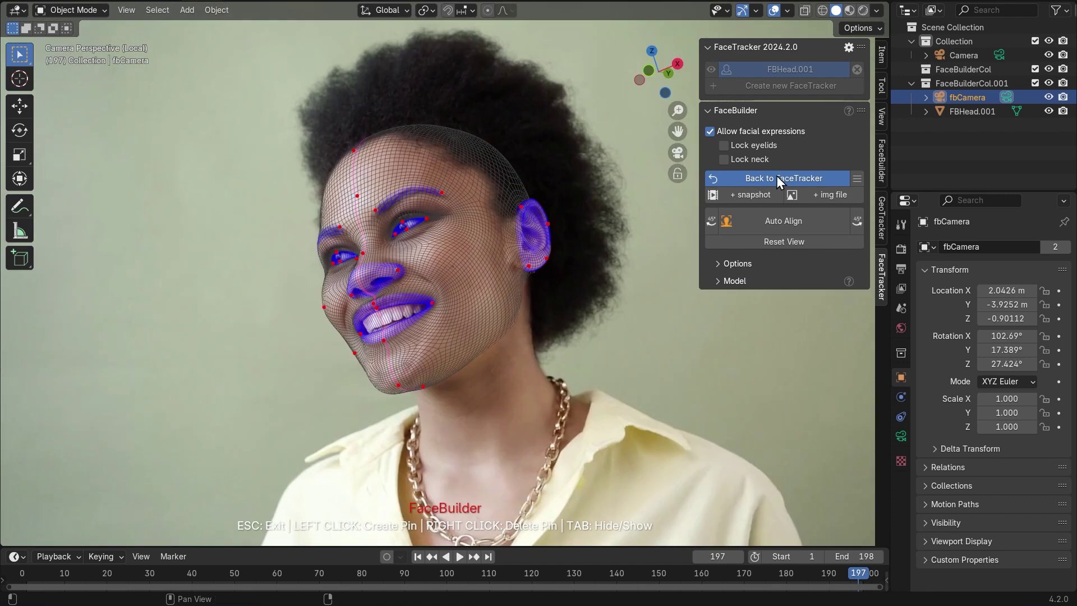
# Step: Return to FaceTracker and examine the shape of the built head model from the front and side
pyautogui.click(777, 178)
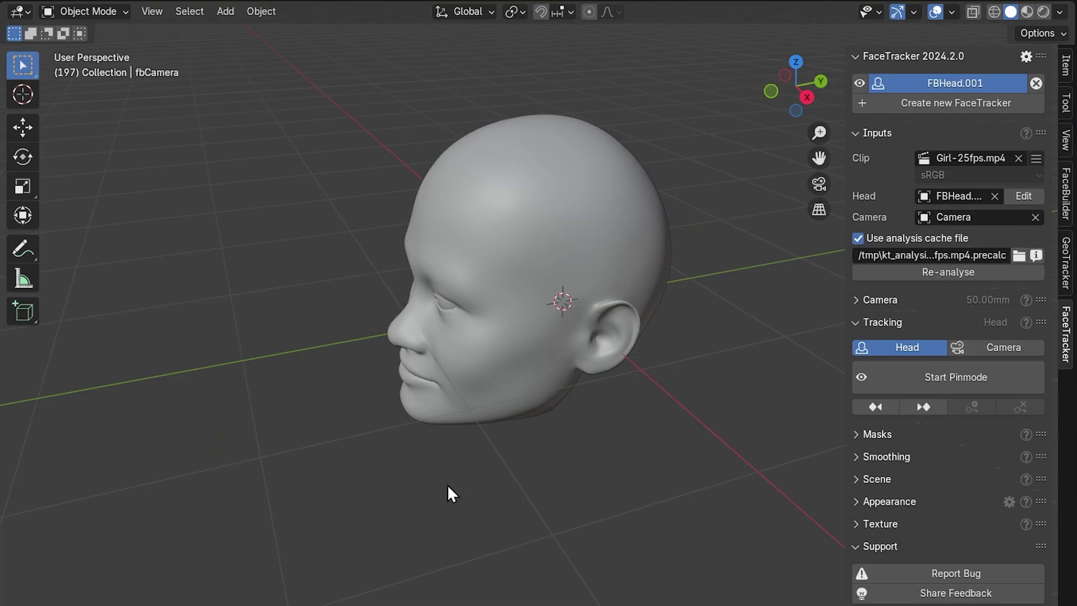
pyautogui.moveTo(426, 477); pyautogui.dragTo(682, 298, button='middle')
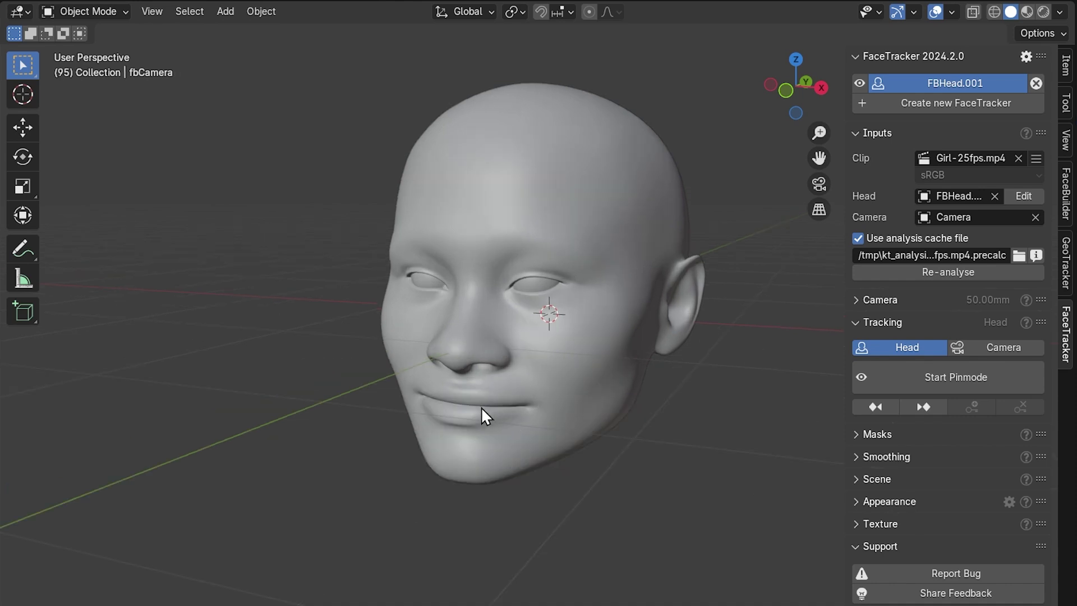
pyautogui.moveTo(450, 450)
pyautogui.mouseDown(button='middle')
pyautogui.moveTo(570, 440)
pyautogui.moveTo(341, 439)
pyautogui.moveTo(457, 440)
pyautogui.mouseUp(button='middle')
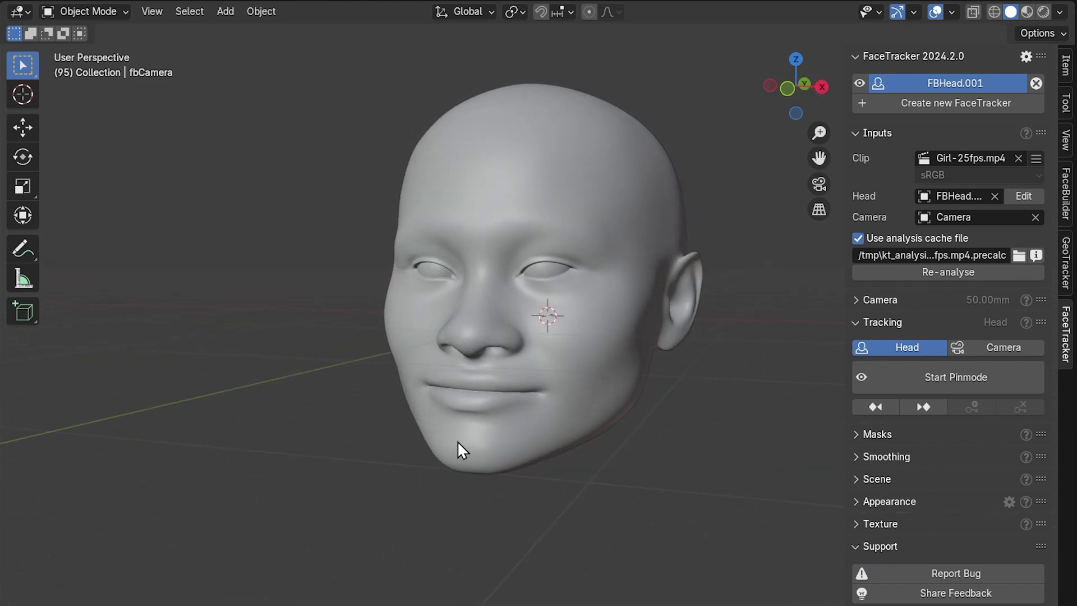
# Step: Reopen the head for editing in FaceBuilder and add a snapshot of video frame 95 as another view
pyautogui.click(1017, 193)
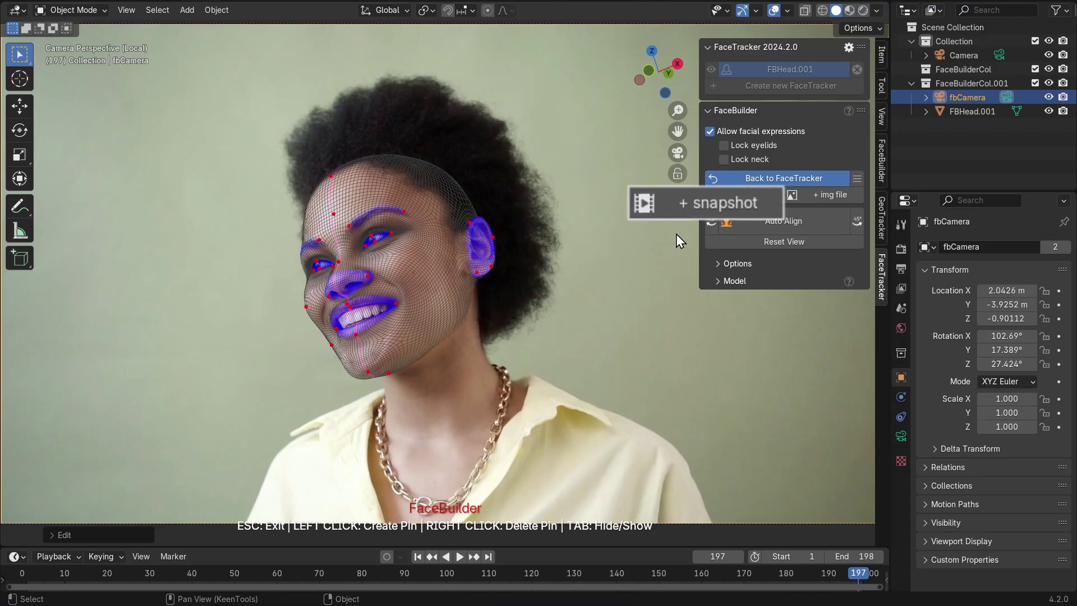
pyautogui.click(742, 194)
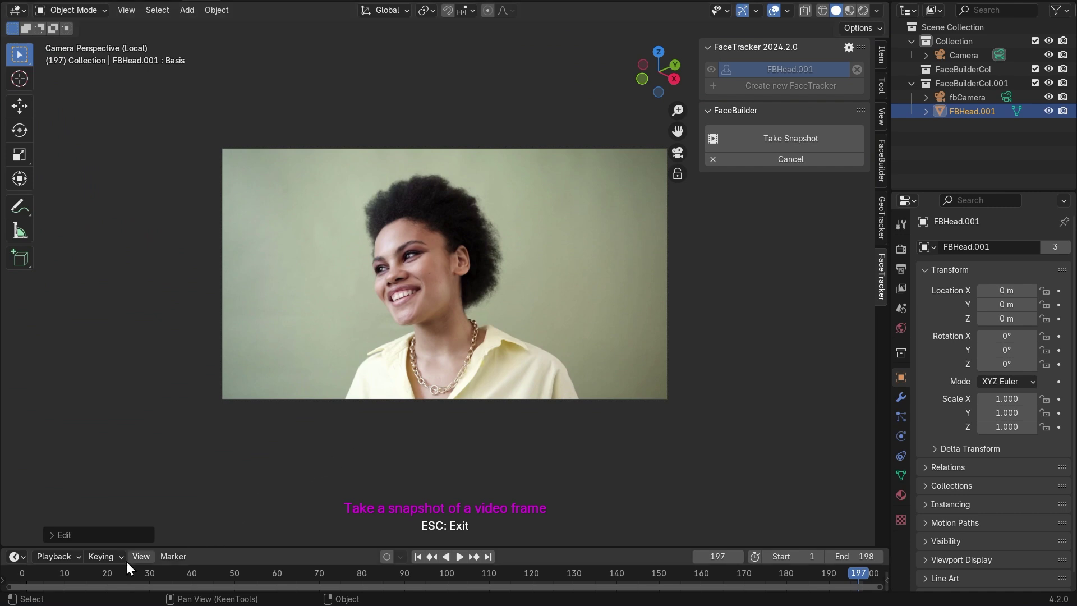
pyautogui.click(47, 573)
pyautogui.moveTo(47, 571); pyautogui.dragTo(424, 563)
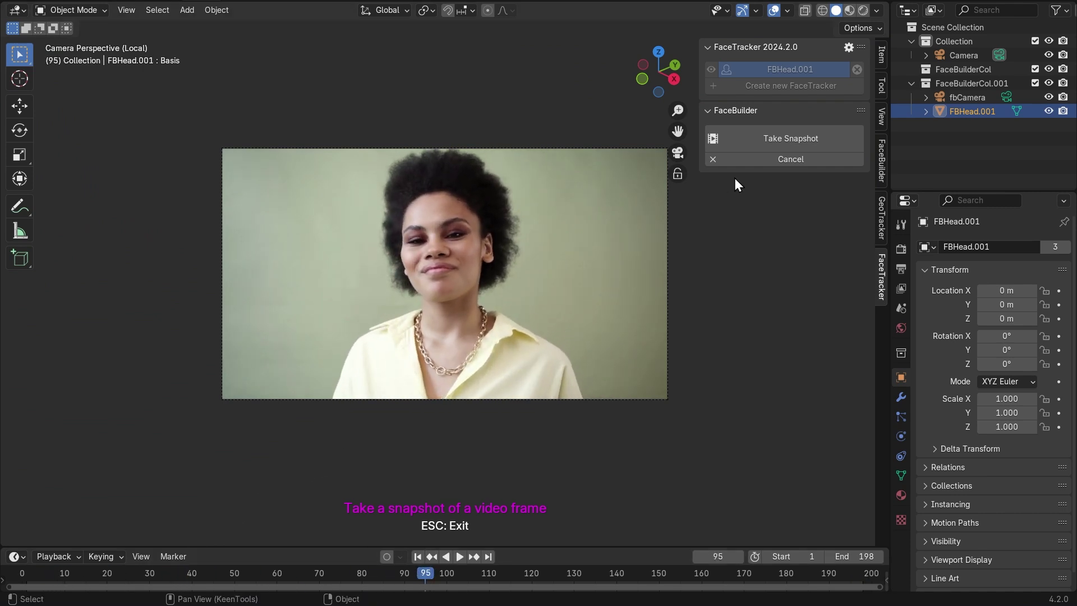
pyautogui.click(757, 139)
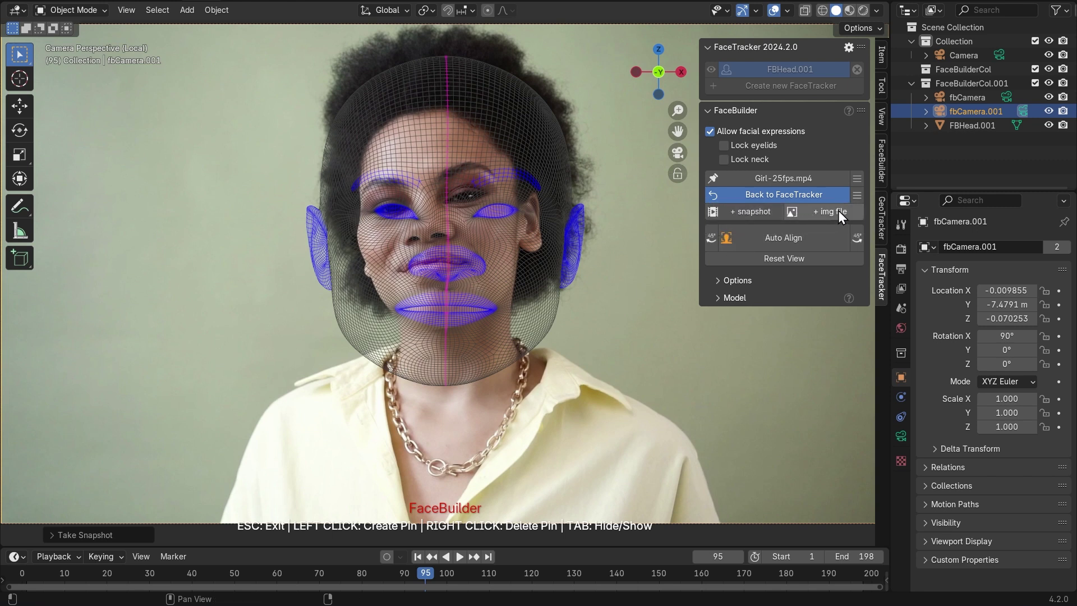
# Step: Add the image files 1.png and 2.png as further views, and auto-align the mesh in the frame 95 snapshot
pyautogui.click(839, 211)
pyautogui.moveTo(486, 277); pyautogui.dragTo(393, 237)
pyautogui.click(754, 462)
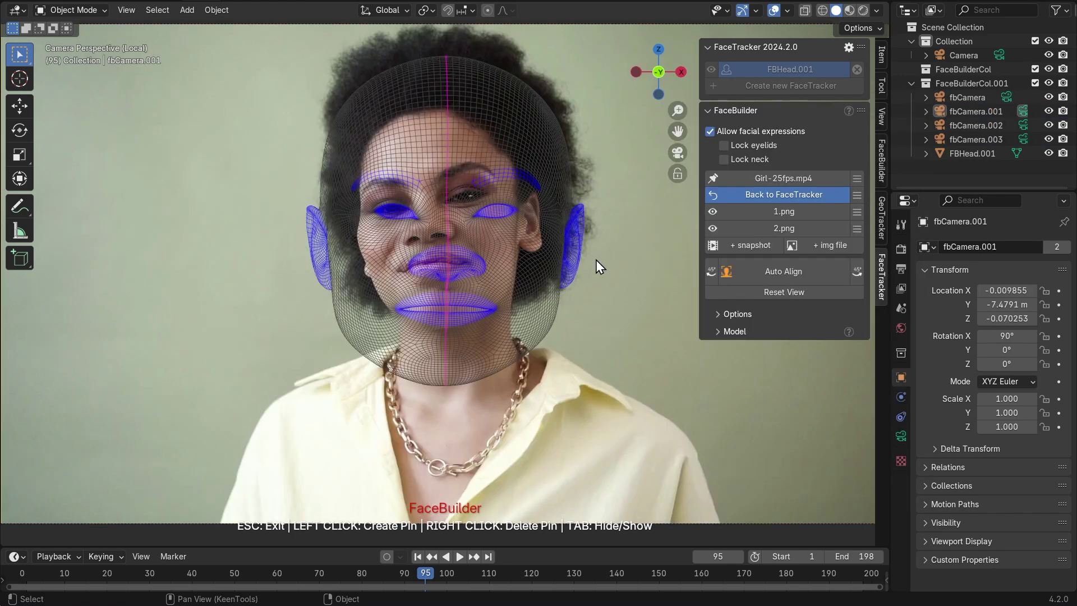
pyautogui.click(783, 271)
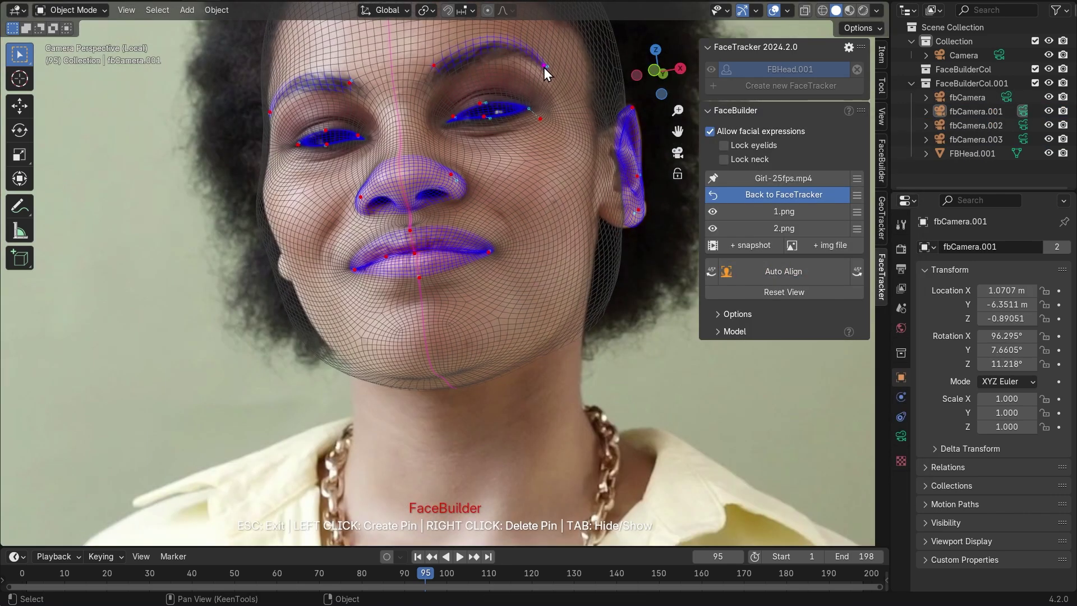
# Step: Auto-align the head mesh on 1.png and adjust its pins at the ear and along the face contour
pyautogui.click(775, 211)
pyautogui.click(774, 271)
pyautogui.scroll(3, 375, 344)
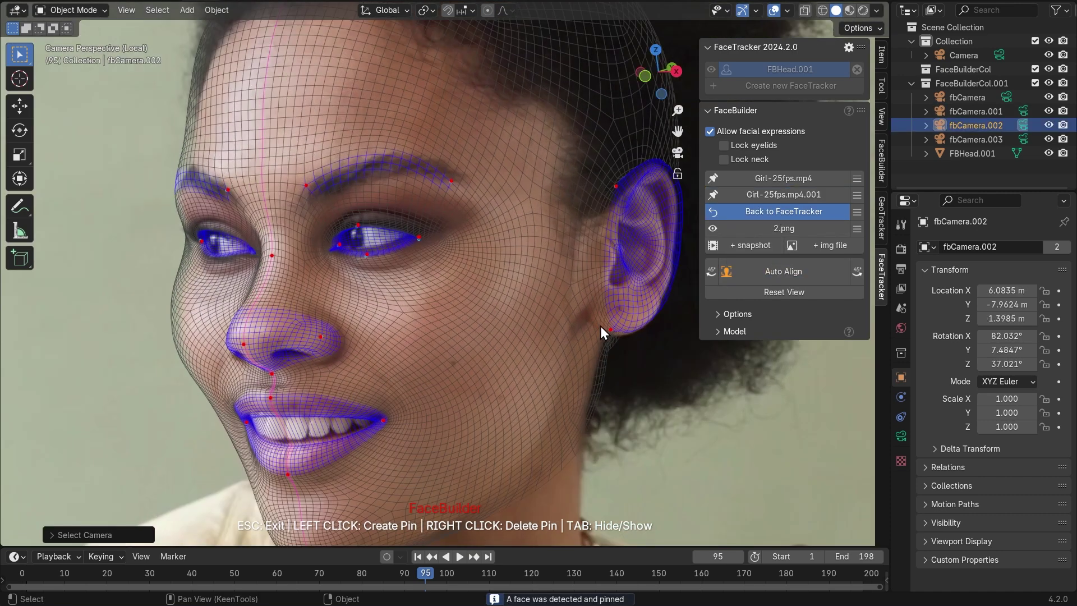
pyautogui.moveTo(611, 190); pyautogui.dragTo(650, 178)
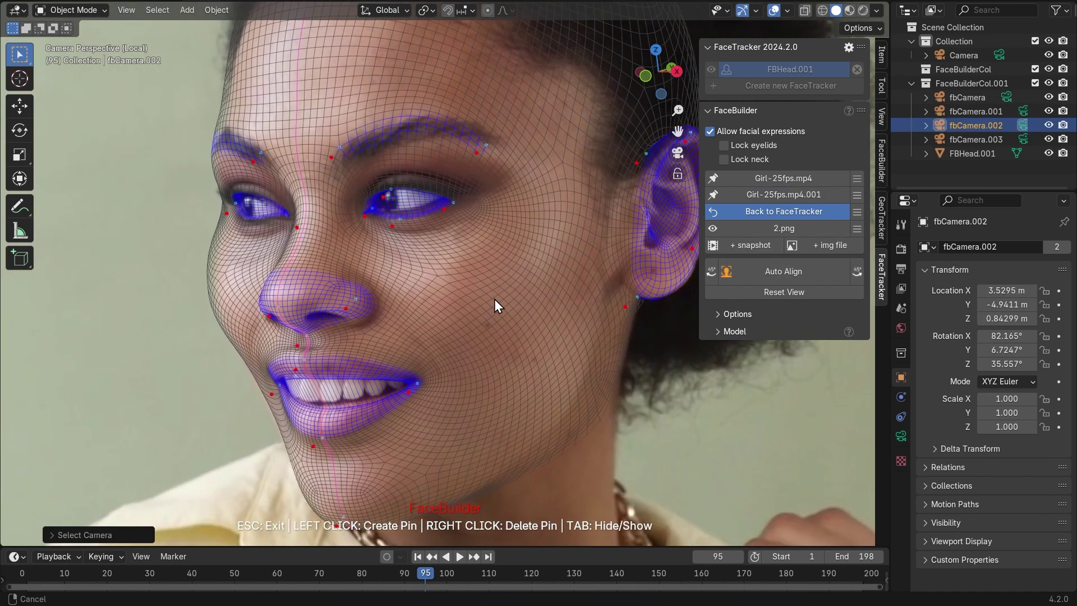
pyautogui.click(243, 284)
pyautogui.scroll(-3, 269, 342)
# Step: Auto-align the head mesh on 2.png and refine its fit with pins around the ear, jaw and nose
pyautogui.click(766, 228)
pyautogui.click(768, 271)
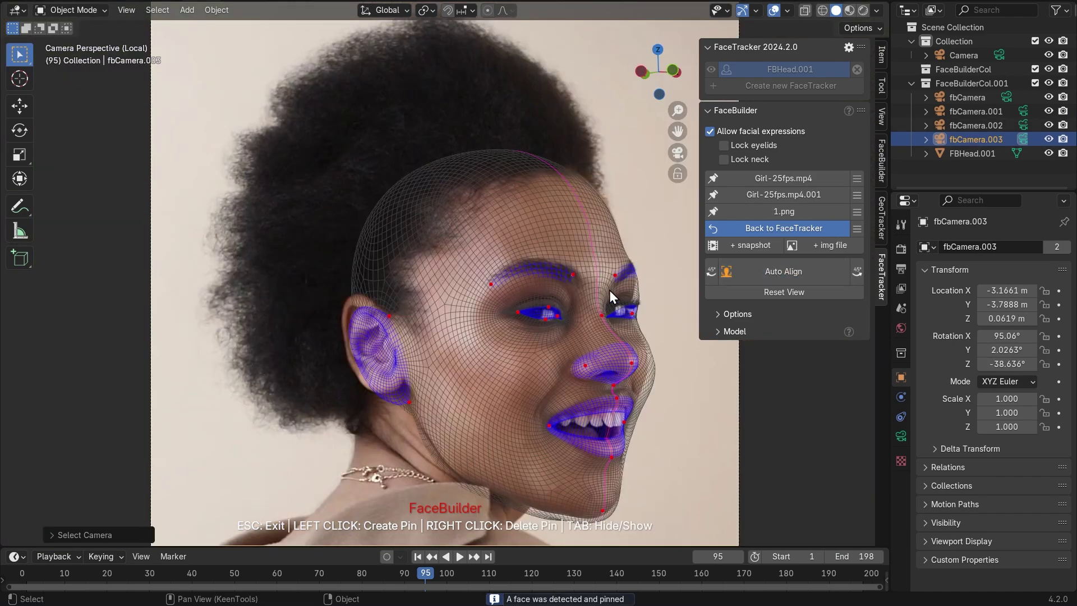
pyautogui.scroll(2, 598, 294)
pyautogui.moveTo(314, 235); pyautogui.dragTo(297, 216)
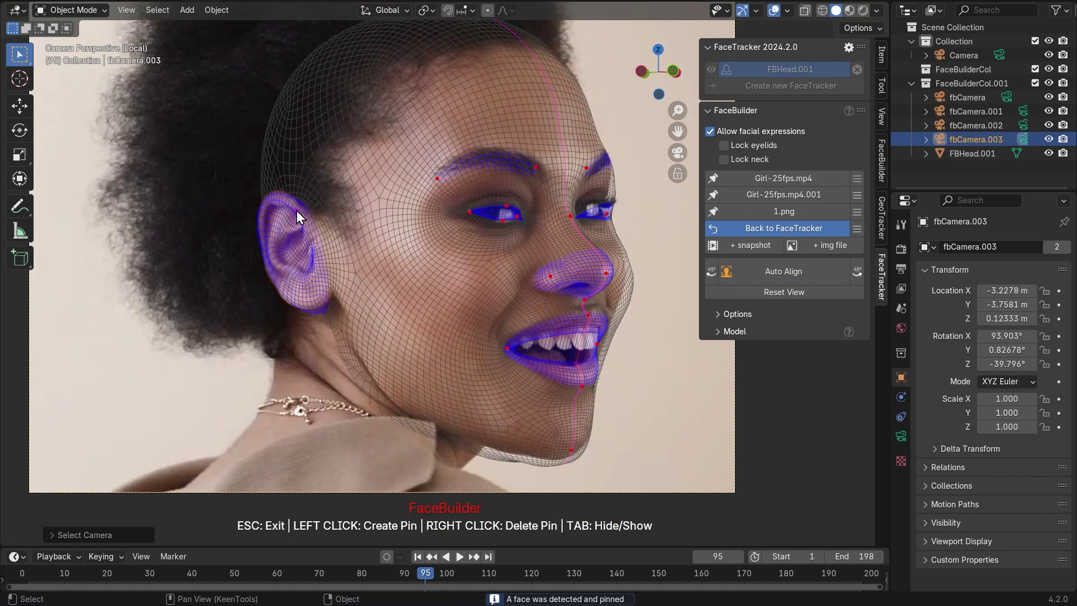
pyautogui.scroll(3, 621, 287)
pyautogui.scroll(-4, 521, 272)
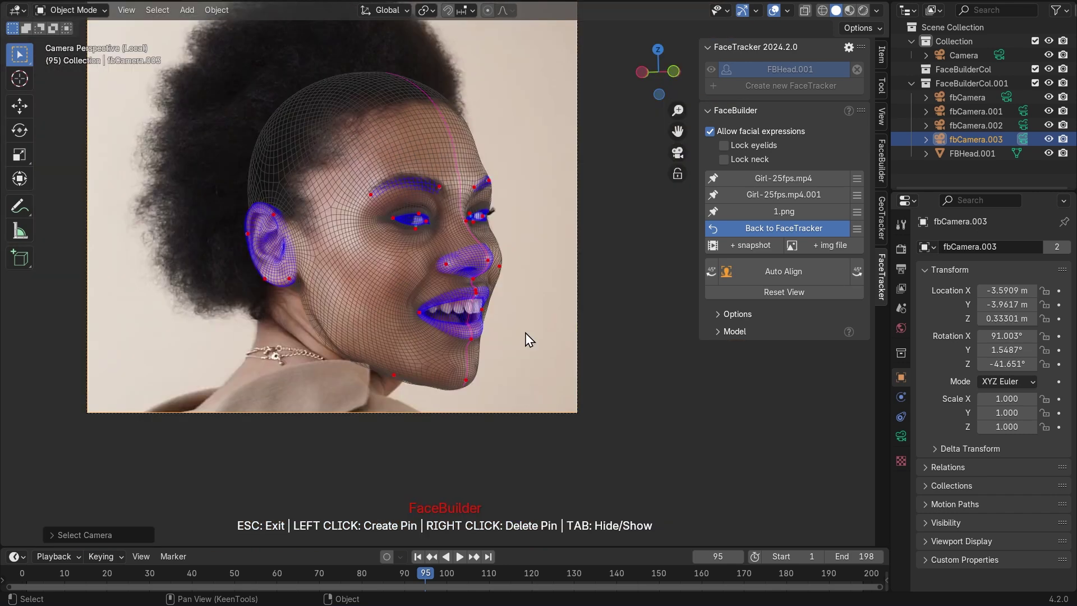
# Step: Return to FaceTracker and hide the four FaceBuilder cameras, fbCamera through fbCamera.003, in the scene
pyautogui.click(774, 227)
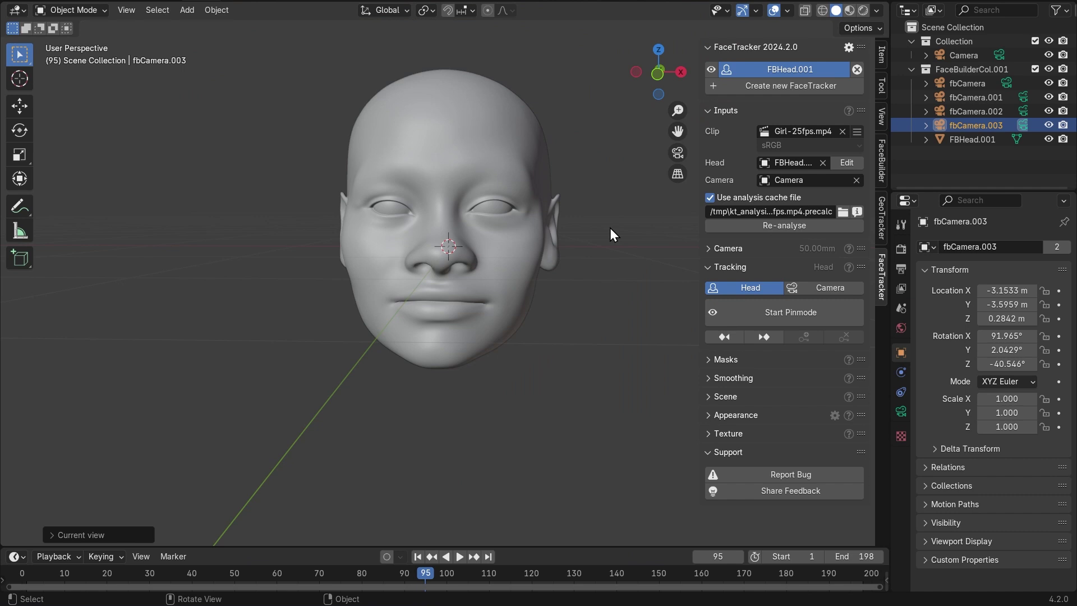
pyautogui.scroll(-7, 611, 228)
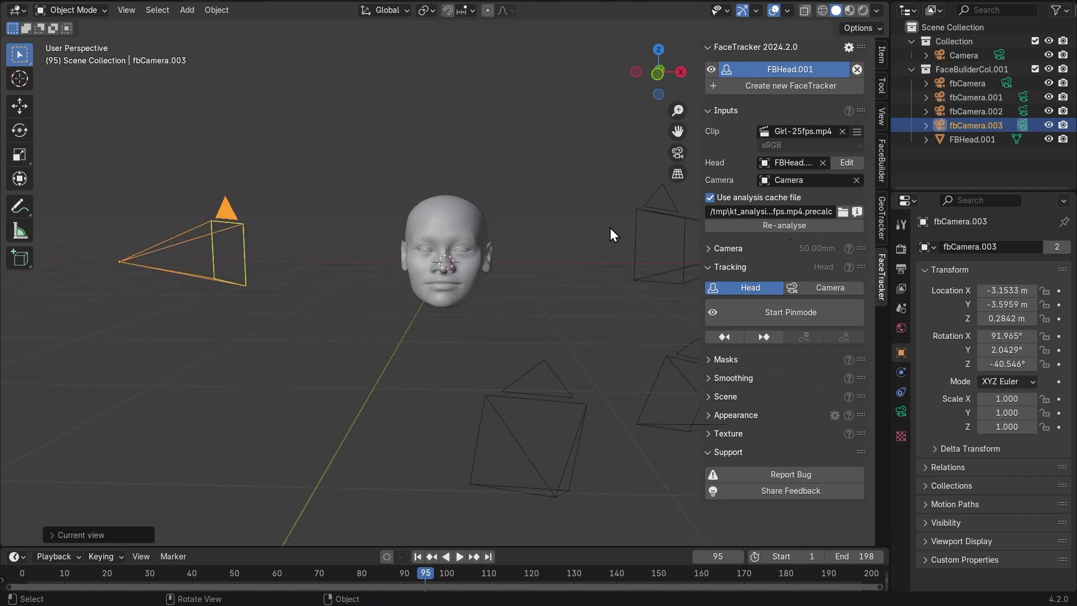
pyautogui.scroll(-1, 610, 229)
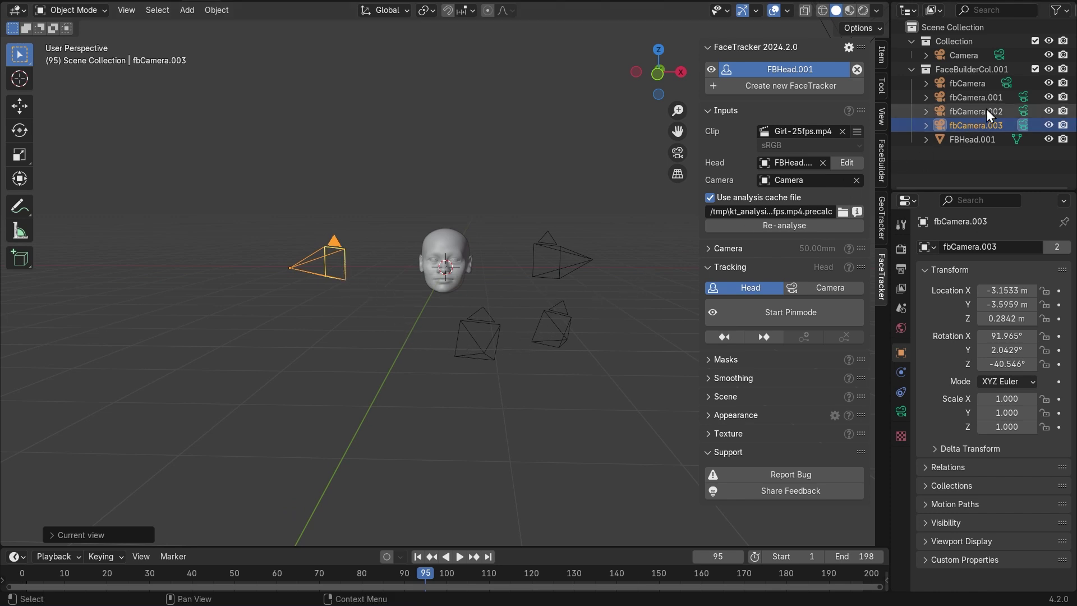
pyautogui.moveTo(1048, 83); pyautogui.dragTo(1048, 124)
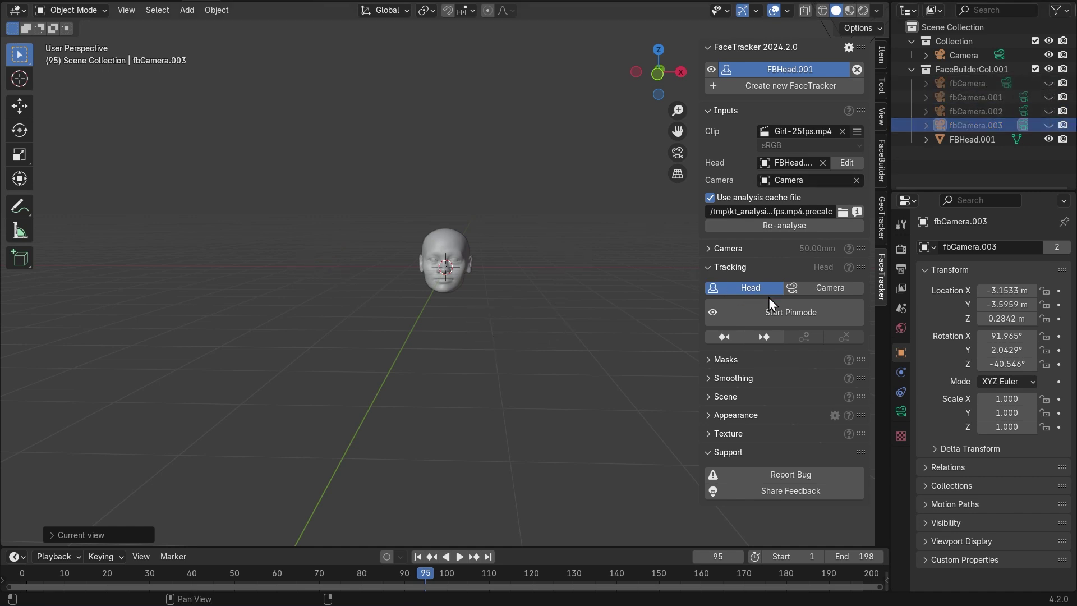
# Step: Enter FaceTracker's Pinmode and auto-align the head mesh to the woman's face at frame 1 of the clip
pyautogui.click(806, 312)
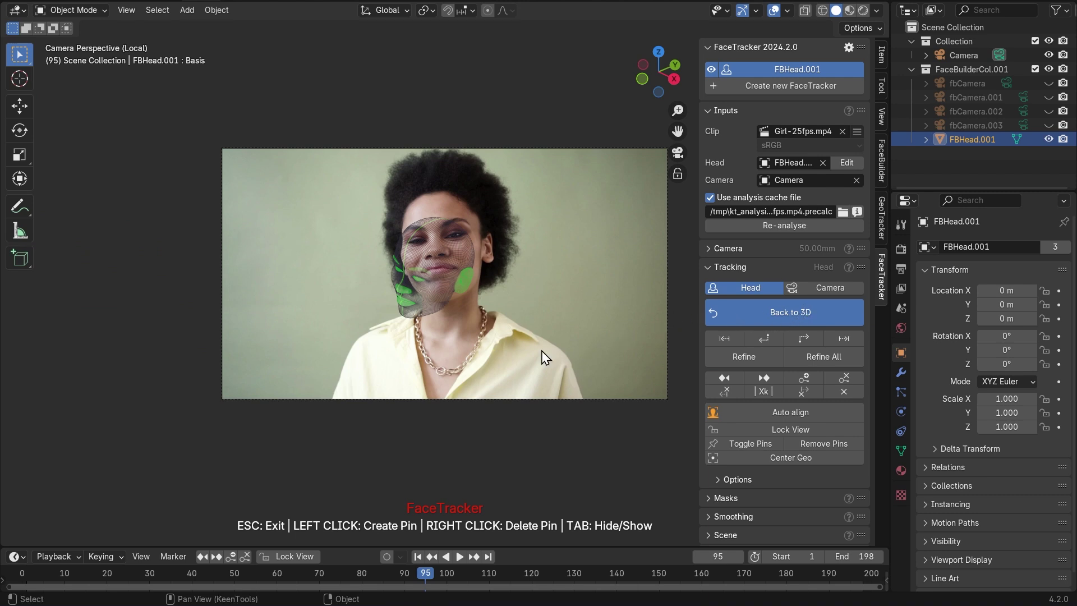
pyautogui.scroll(3, 545, 357)
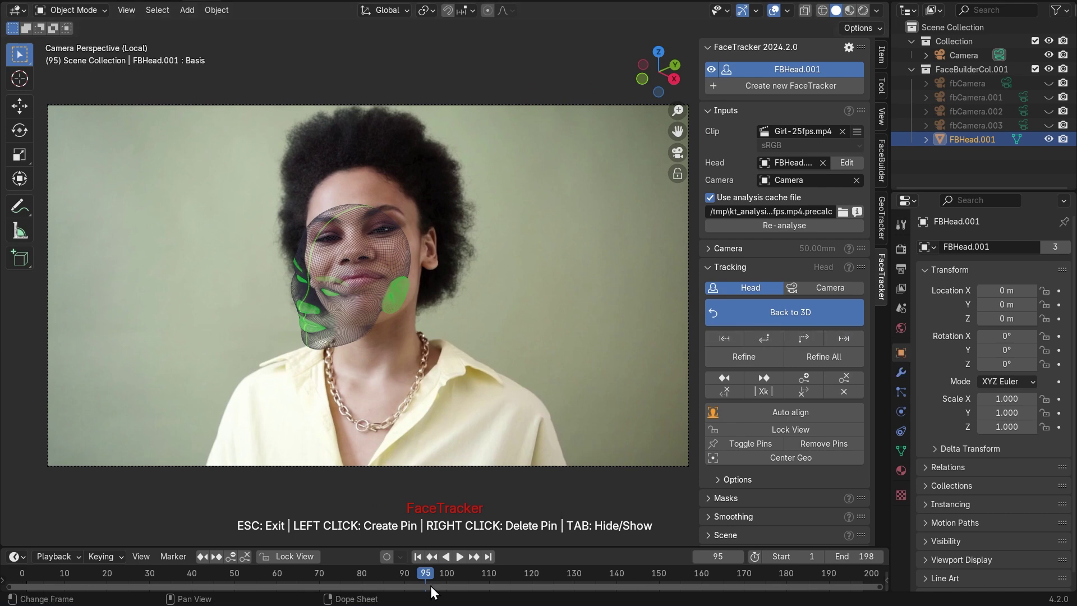
pyautogui.press('space')
pyautogui.click(70, 575)
pyautogui.moveTo(69, 575); pyautogui.dragTo(27, 580)
pyautogui.press('space')
pyautogui.moveTo(349, 543); pyautogui.dragTo(353, 536)
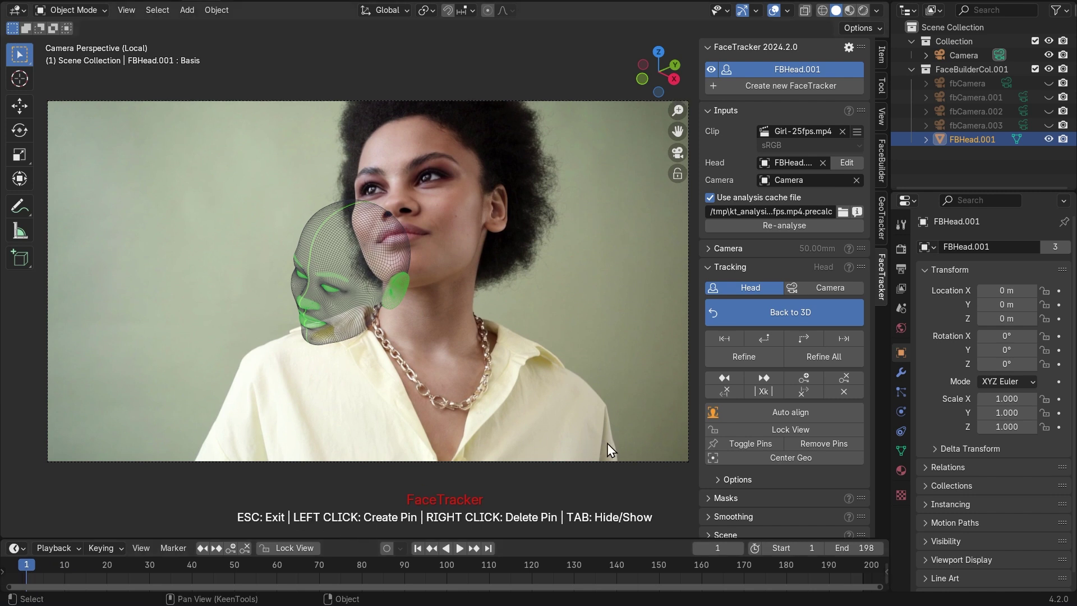
pyautogui.click(770, 412)
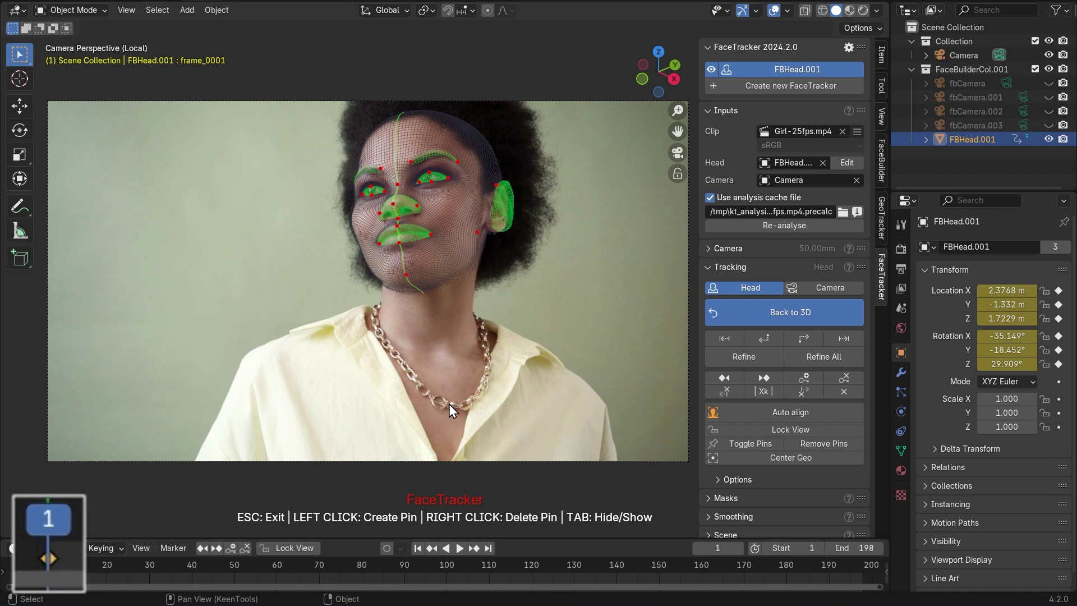
# Step: Show a solid camera view beside the pinning viewport and fit the mesh's ear by moving its lobe pin inward
pyautogui.click(882, 60)
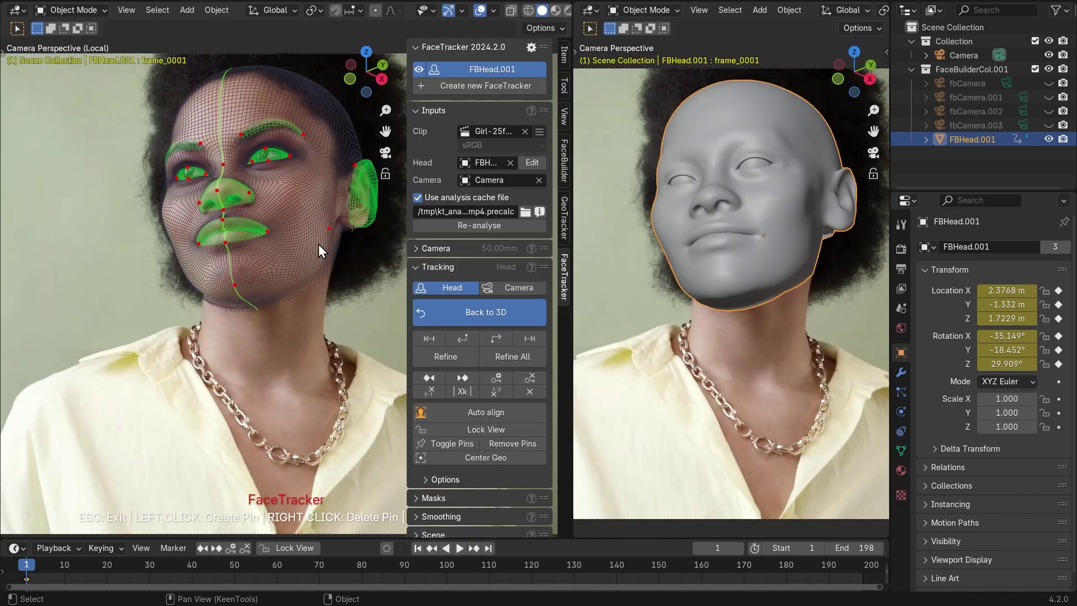
pyautogui.scroll(3, 318, 244)
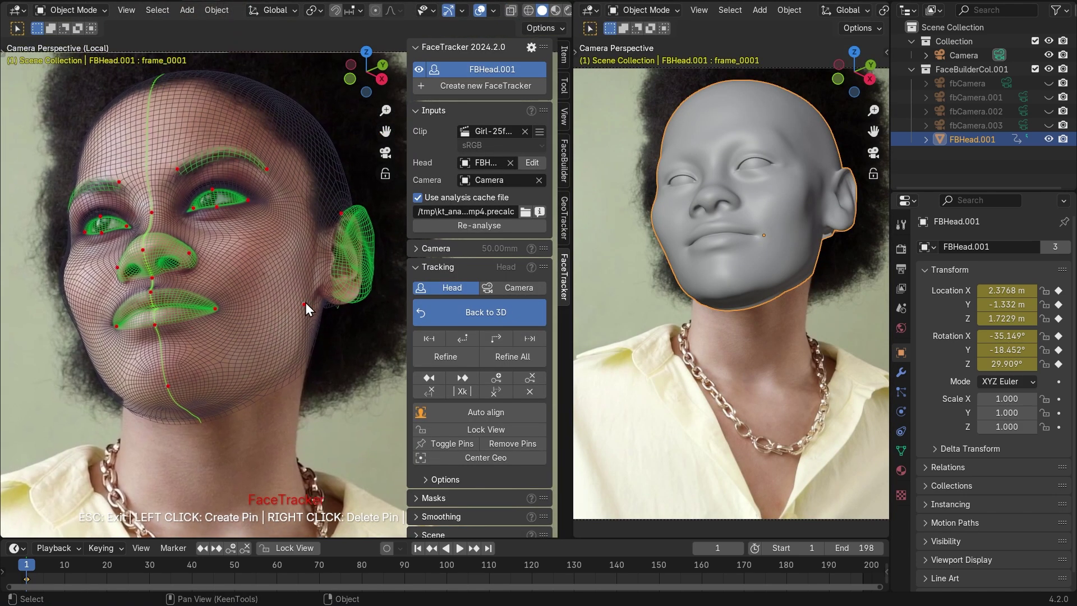
pyautogui.click(344, 297)
pyautogui.moveTo(344, 298); pyautogui.dragTo(328, 298)
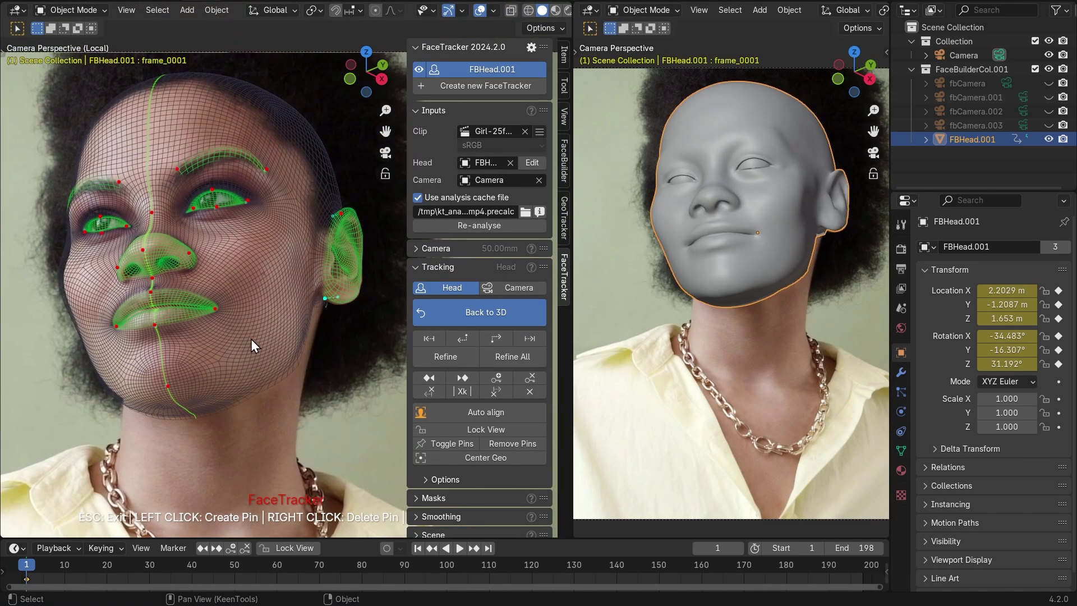
pyautogui.scroll(3, 138, 318)
pyautogui.scroll(-3, 138, 317)
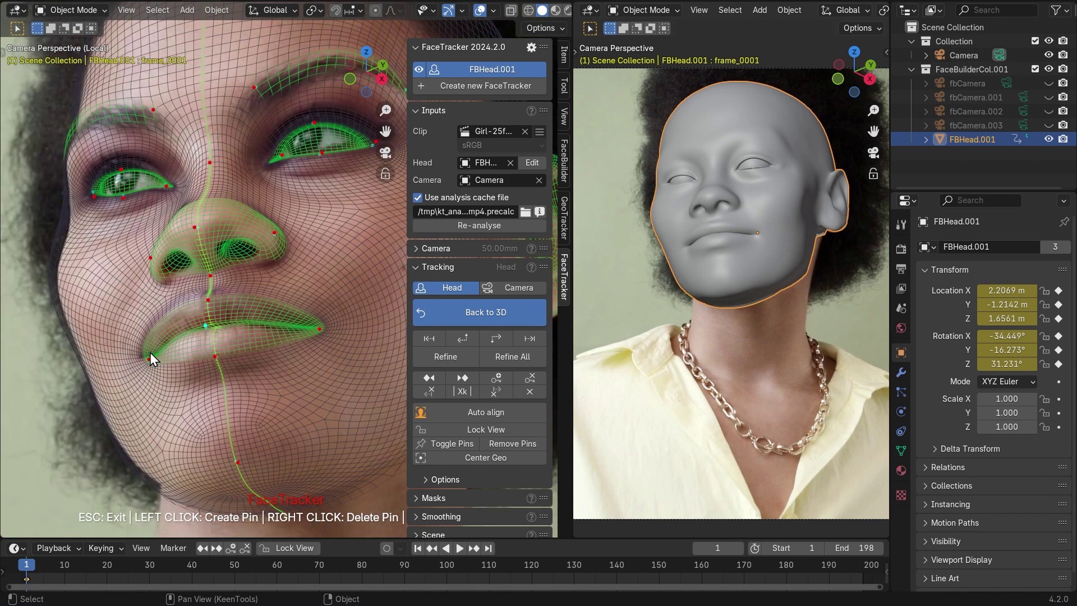
# Step: Refine the mesh at the lip line, both mouth corners and both nostrils by fine-tuning their pins
pyautogui.click(147, 355)
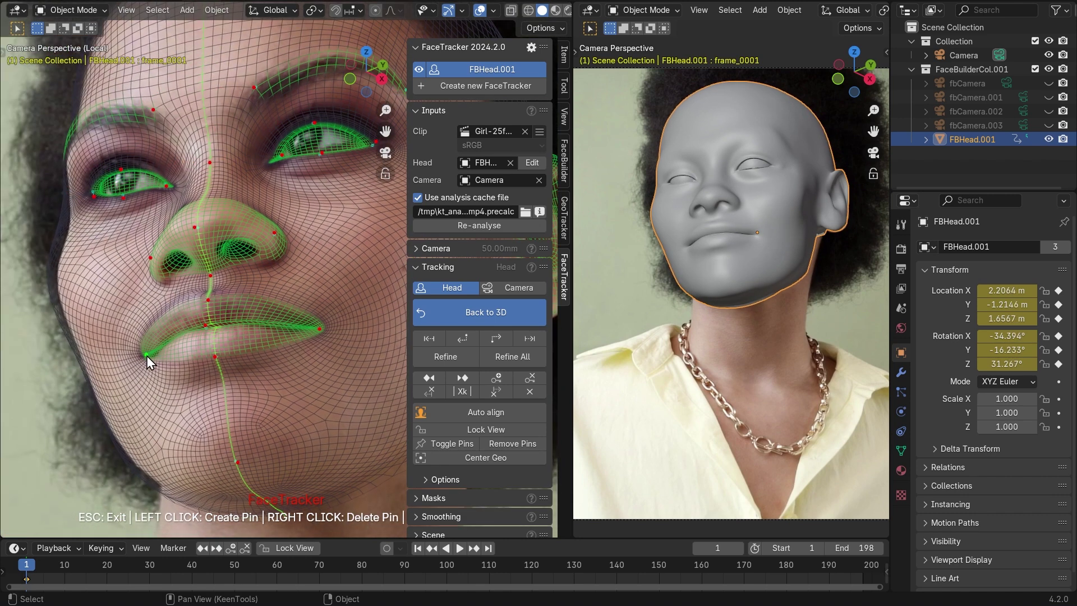
pyautogui.click(208, 317)
pyautogui.moveTo(205, 296); pyautogui.dragTo(205, 322)
pyautogui.moveTo(318, 329); pyautogui.dragTo(313, 331)
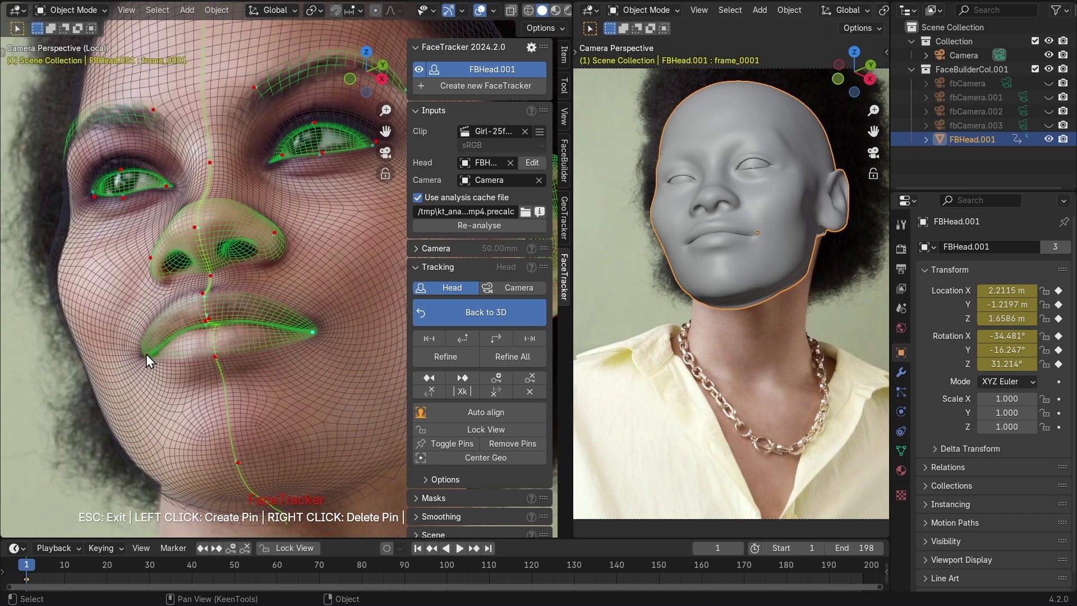
pyautogui.moveTo(147, 354); pyautogui.dragTo(149, 354)
pyautogui.moveTo(150, 259); pyautogui.dragTo(147, 259)
pyautogui.moveTo(275, 232); pyautogui.dragTo(273, 233)
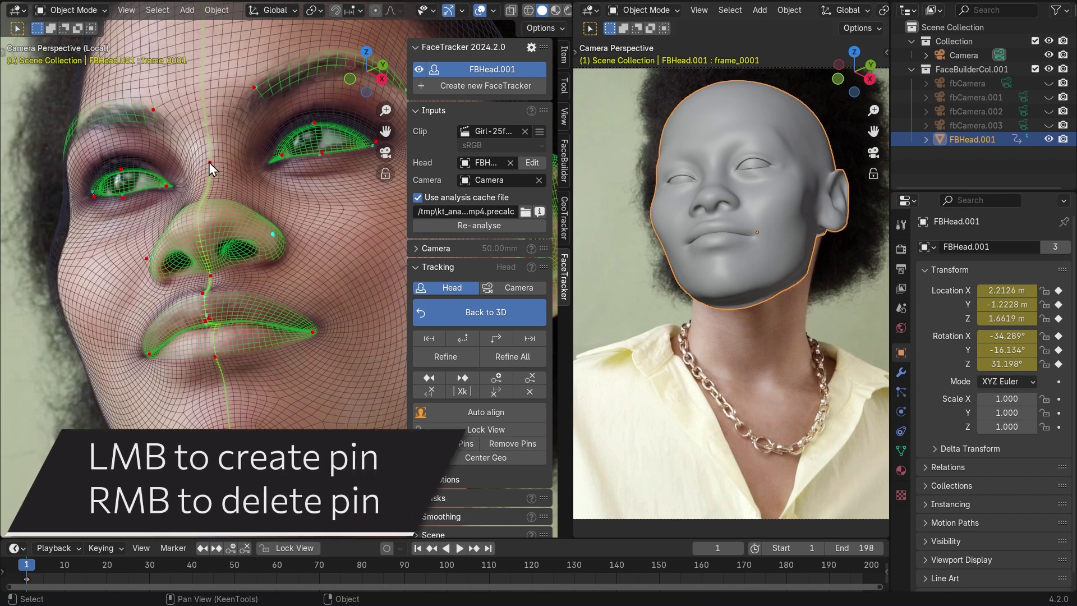
# Step: Adjust the pins at the eye corners and the outer end of the far eyebrow to match the face
pyautogui.moveTo(166, 186); pyautogui.dragTo(123, 201)
pyautogui.moveTo(380, 141); pyautogui.dragTo(268, 188, button='middle')
pyautogui.moveTo(268, 187); pyautogui.dragTo(267, 186)
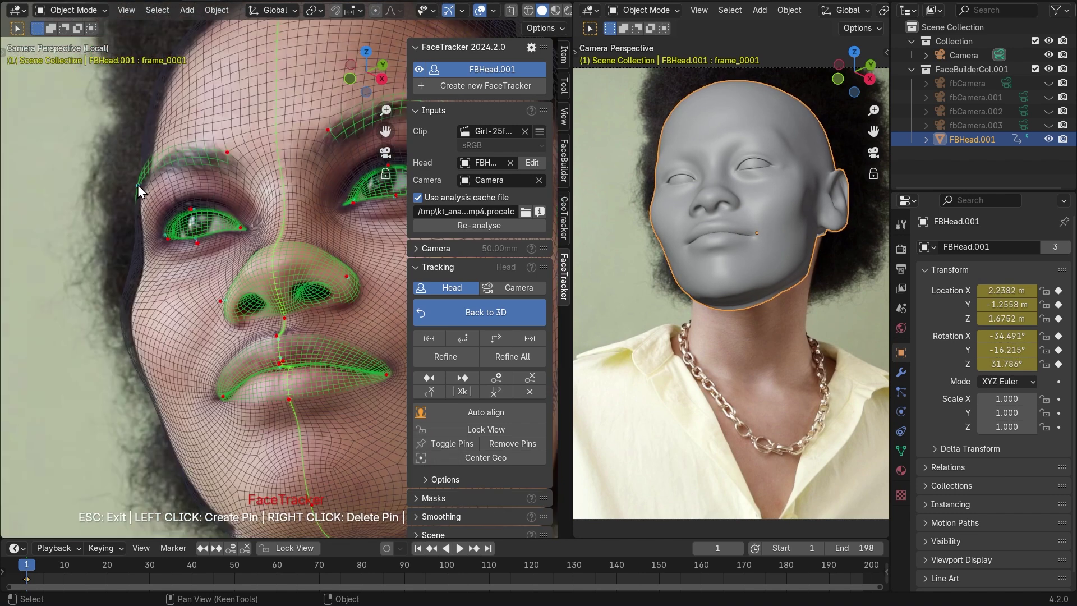
pyautogui.moveTo(137, 184); pyautogui.dragTo(150, 192)
# Step: Set the FaceTracker wireframe opacity to 0.71 and change its base colour to a greyish blue
pyautogui.scroll(-4, 497, 396)
pyautogui.click(470, 469)
pyautogui.scroll(-4, 470, 466)
pyautogui.moveTo(505, 393)
pyautogui.mouseDown()
pyautogui.moveTo(471, 392)
pyautogui.moveTo(505, 392)
pyautogui.moveTo(496, 399)
pyautogui.mouseUp()
pyautogui.click(421, 392)
pyautogui.moveTo(554, 281); pyautogui.dragTo(554, 254)
pyautogui.moveTo(459, 224); pyautogui.dragTo(487, 240)
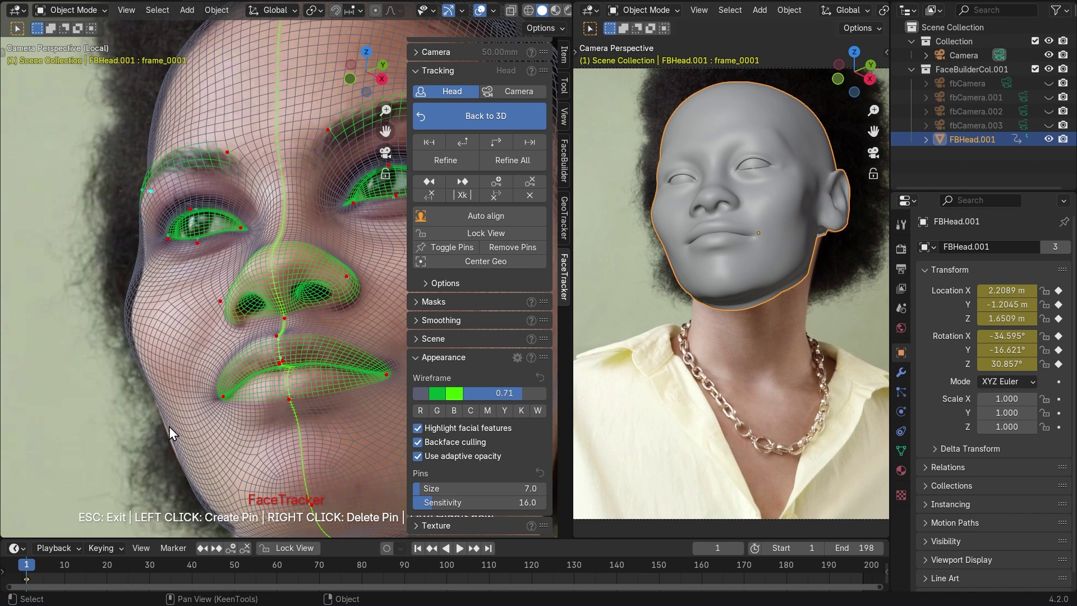
pyautogui.click(414, 358)
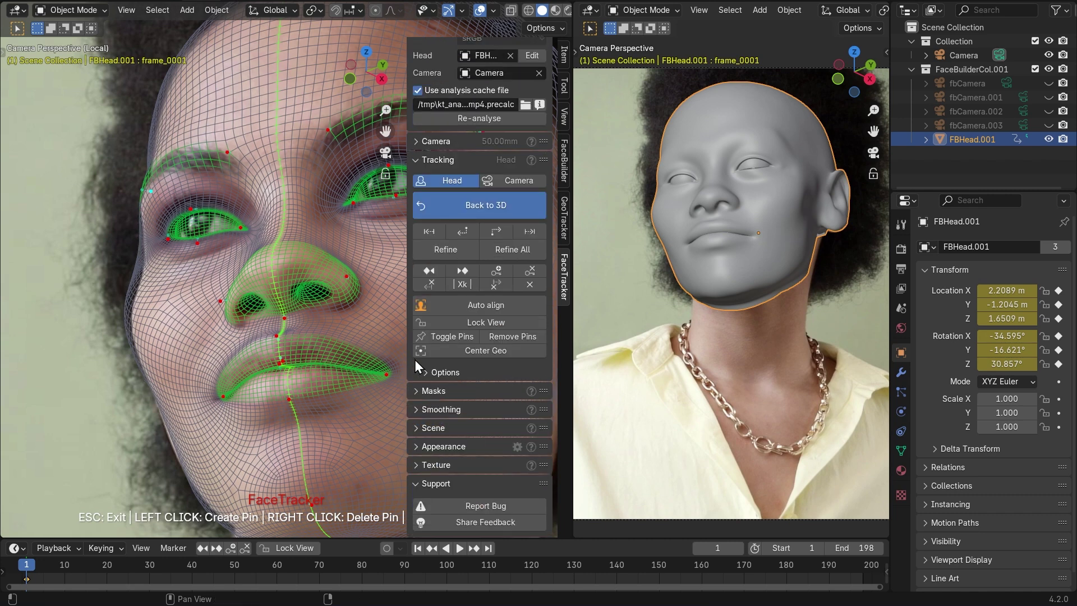
# Step: Enable focal length estimation in FaceTracker's camera settings
pyautogui.click(413, 142)
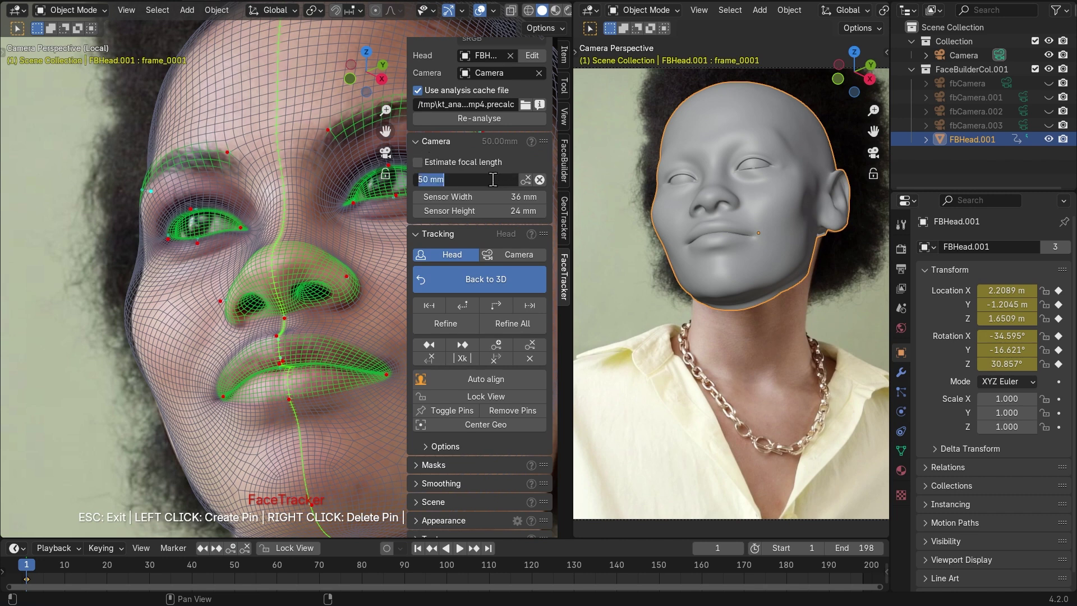
pyautogui.click(416, 178)
pyautogui.click(421, 163)
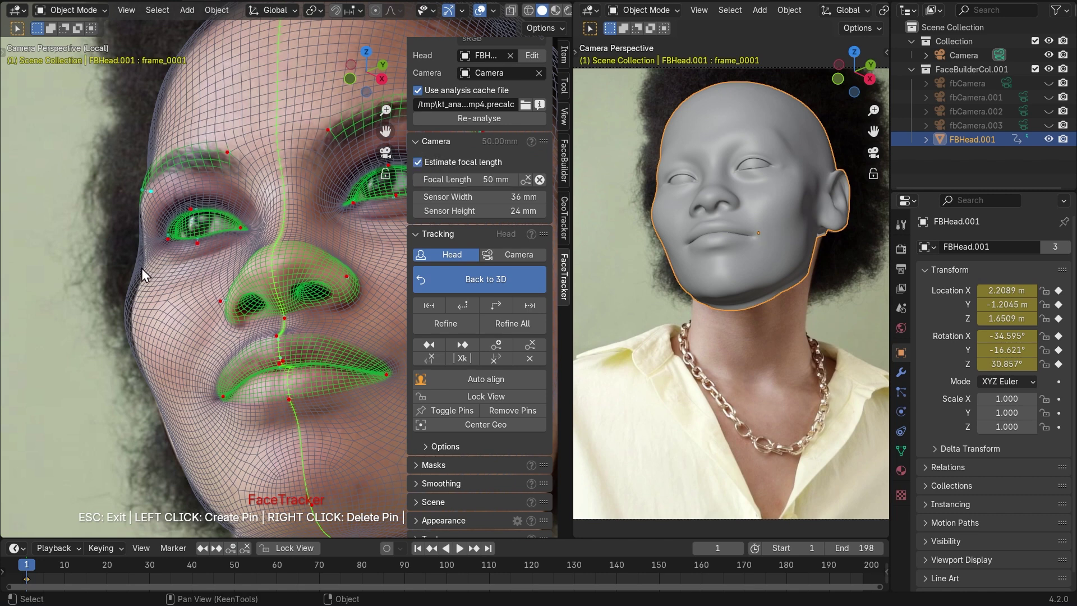
# Step: Pin the far cheek and jaw, and adjust the outer eyebrow pin so the mesh follows the face's far contour
pyautogui.click(130, 306)
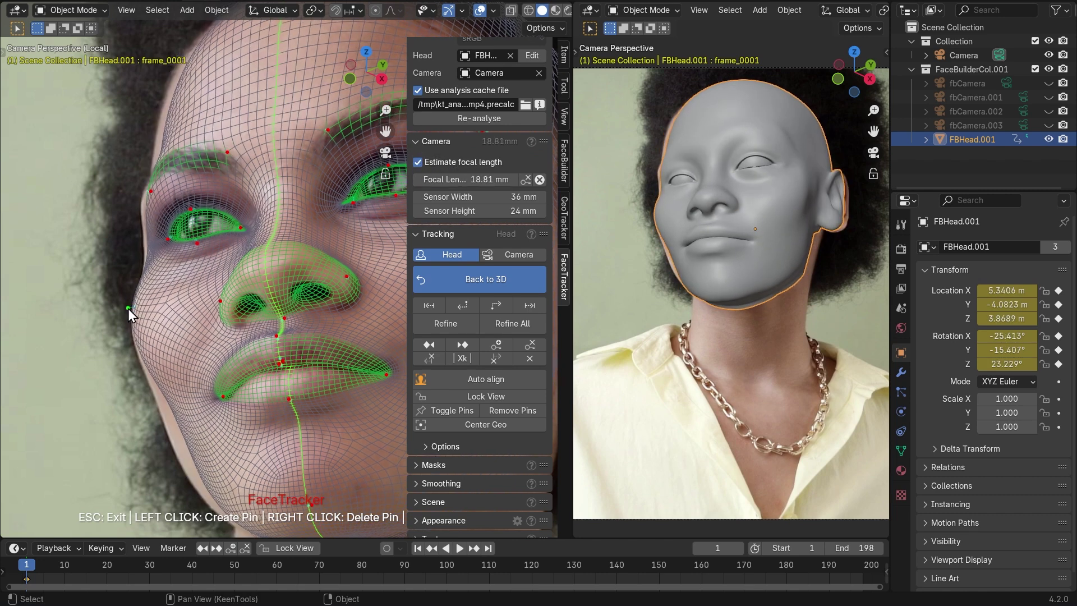
pyautogui.moveTo(203, 470); pyautogui.dragTo(181, 473)
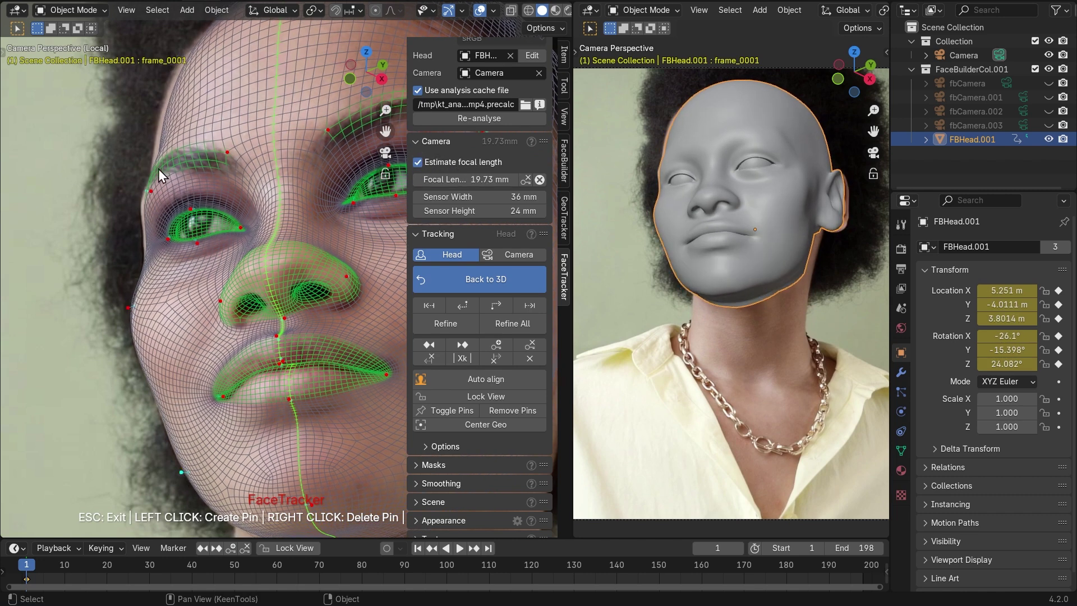
pyautogui.moveTo(150, 191); pyautogui.dragTo(141, 193)
pyautogui.moveTo(127, 307); pyautogui.dragTo(134, 314)
pyautogui.click(163, 415)
# Step: Fit the near ear by pinning its lobe and moving the pin at its upper edge
pyautogui.moveTo(162, 417); pyautogui.dragTo(237, 375, button='middle')
pyautogui.moveTo(237, 375); pyautogui.dragTo(254, 379)
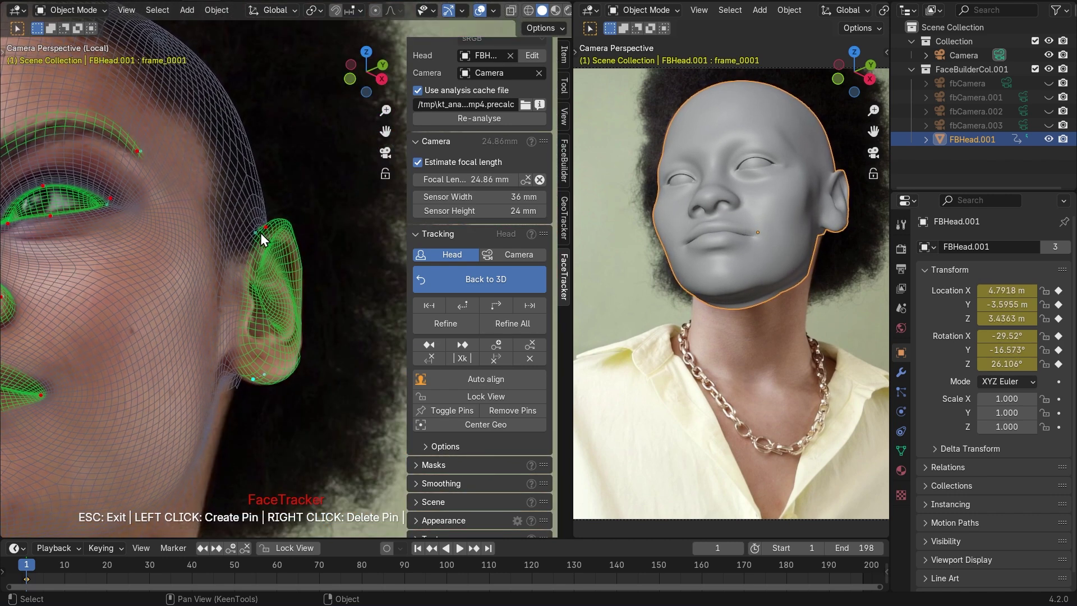
pyautogui.moveTo(264, 227); pyautogui.dragTo(263, 233)
pyautogui.moveTo(262, 234); pyautogui.dragTo(110, 412, button='middle')
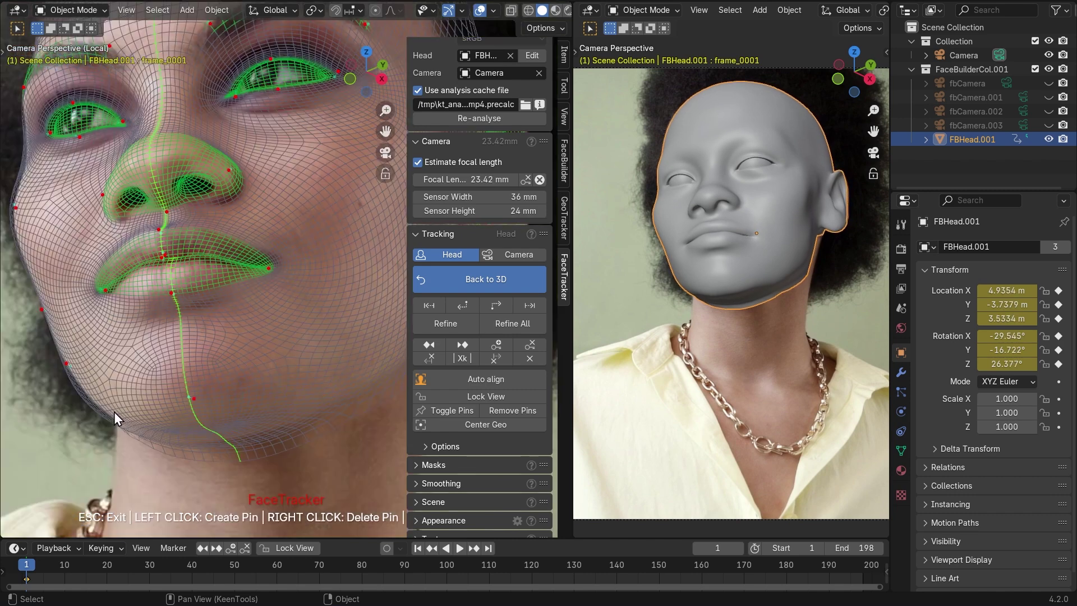
# Step: Pin the far jaw and the near ear's outer edge, and adjust the far cheek pin to follow the face contour at frame 1
pyautogui.moveTo(104, 413); pyautogui.dragTo(112, 408)
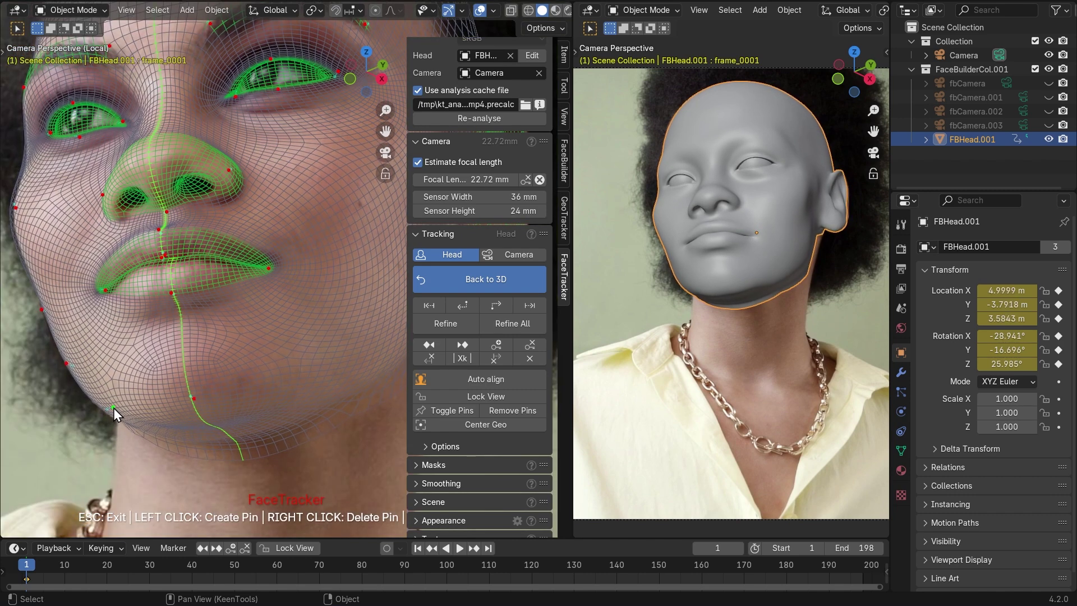
pyautogui.moveTo(16, 209); pyautogui.dragTo(23, 211)
pyautogui.scroll(-6, 257, 228)
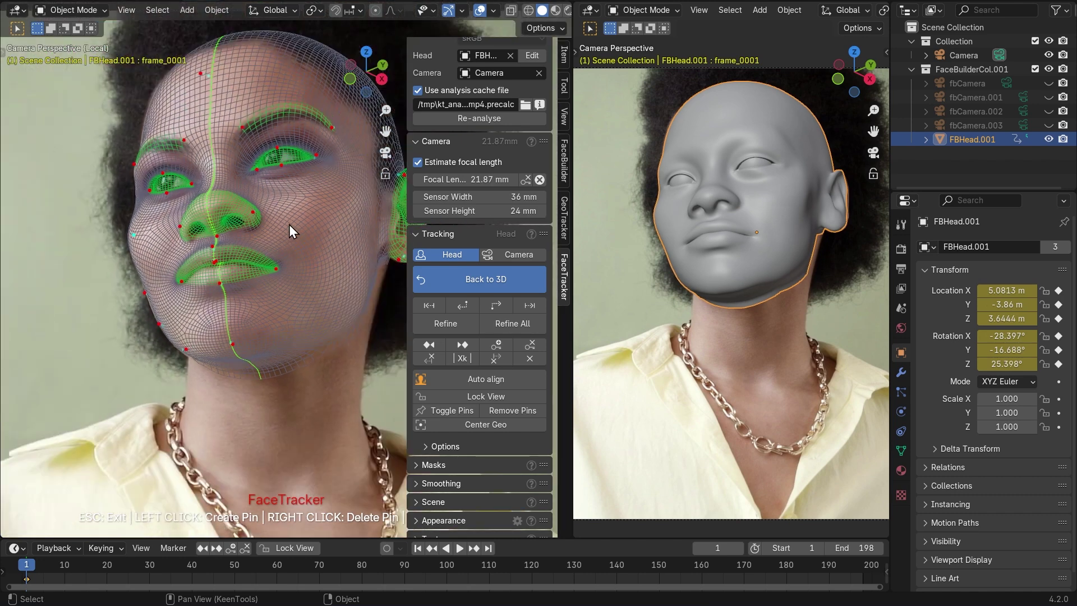
pyautogui.moveTo(288, 225); pyautogui.dragTo(250, 297, button='middle')
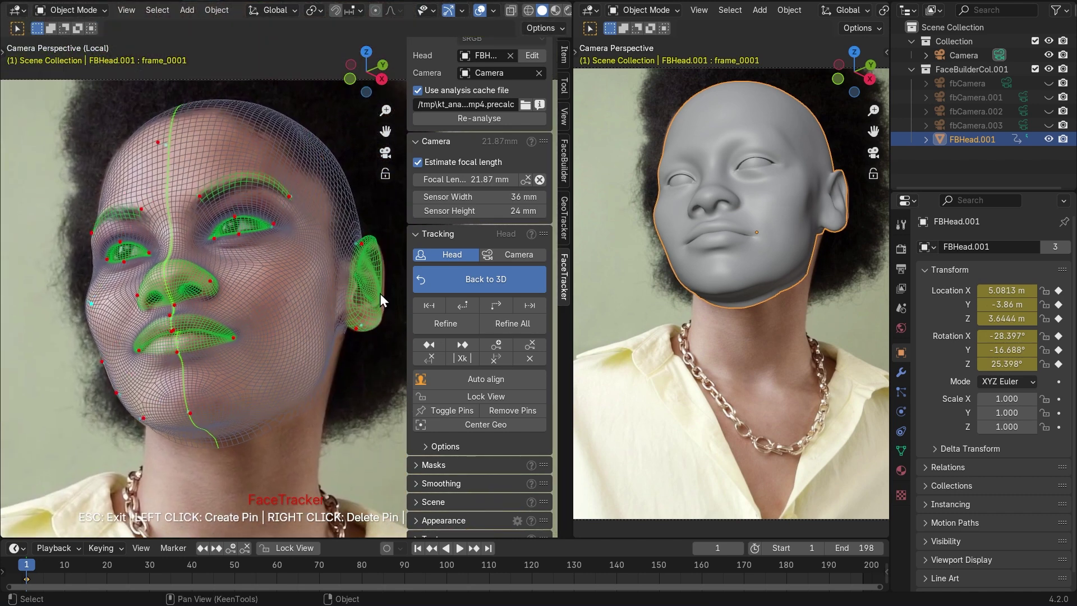
pyautogui.moveTo(380, 294); pyautogui.dragTo(383, 292)
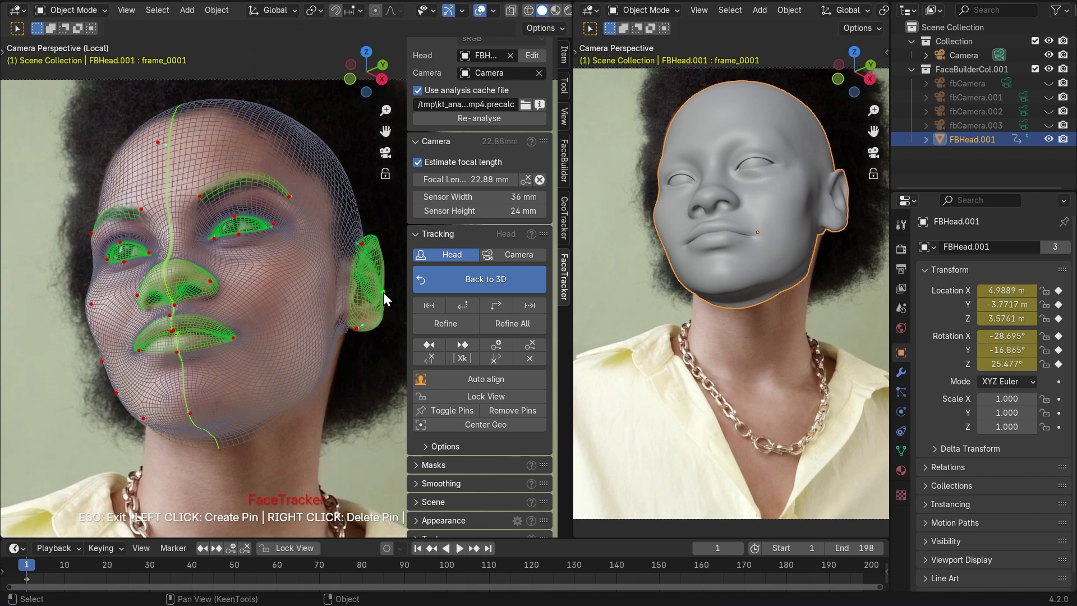
# Step: Track the face forward from frame 1 in the enlarged viewport and stop at frame 125
pyautogui.hotkey('ctrl', 'space')
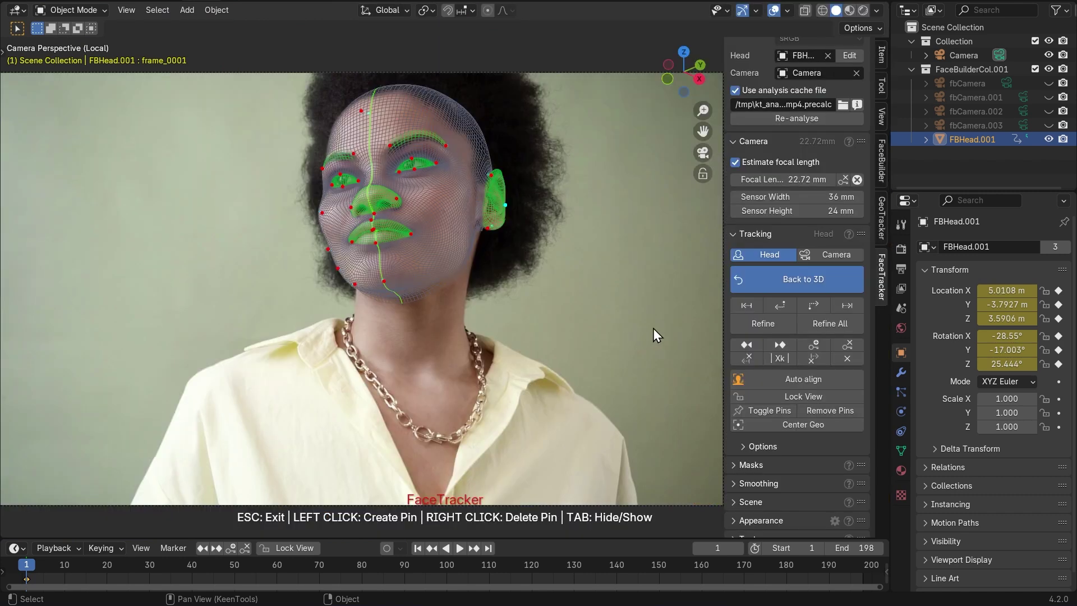
pyautogui.click(818, 304)
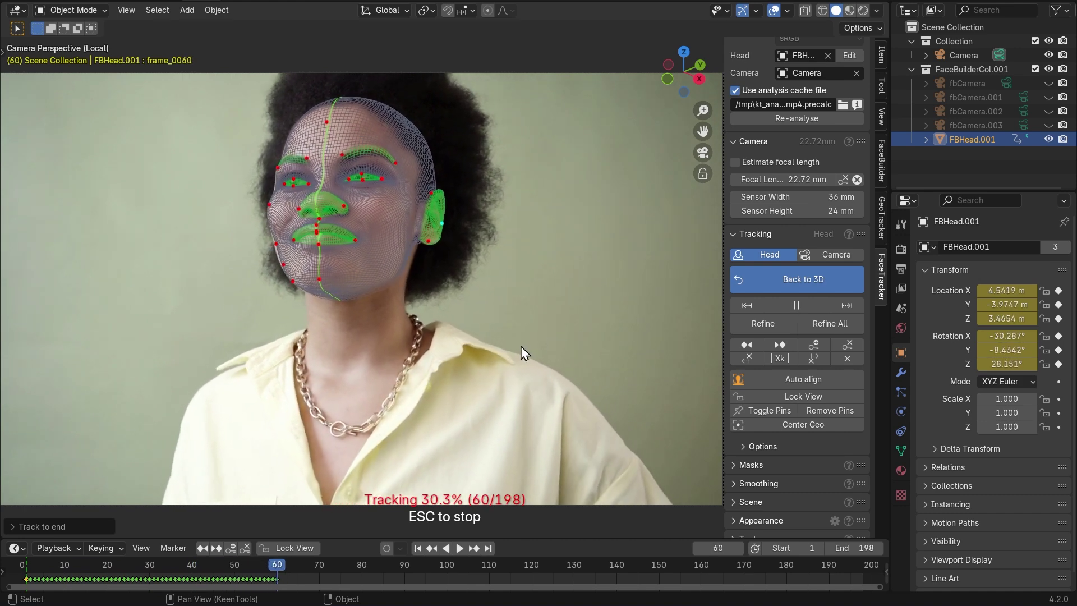
pyautogui.click(804, 305)
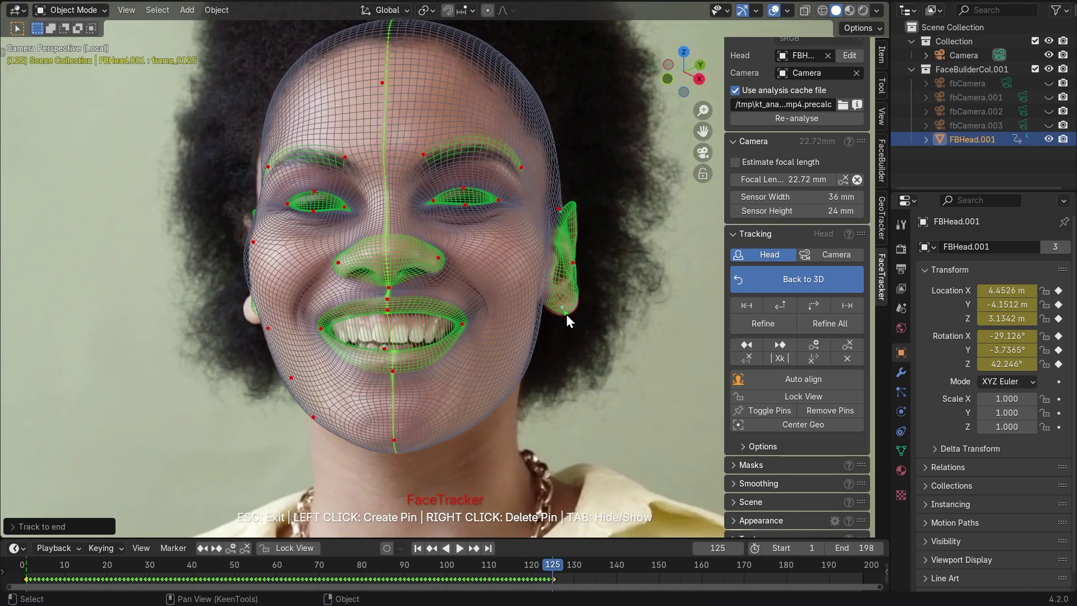
# Step: Correct the mesh at frame 125 by adding and adjusting pins on the cheeks, ears, jaw and eye
pyautogui.scroll(3, 238, 316)
pyautogui.click(255, 163)
pyautogui.scroll(-1, 254, 167)
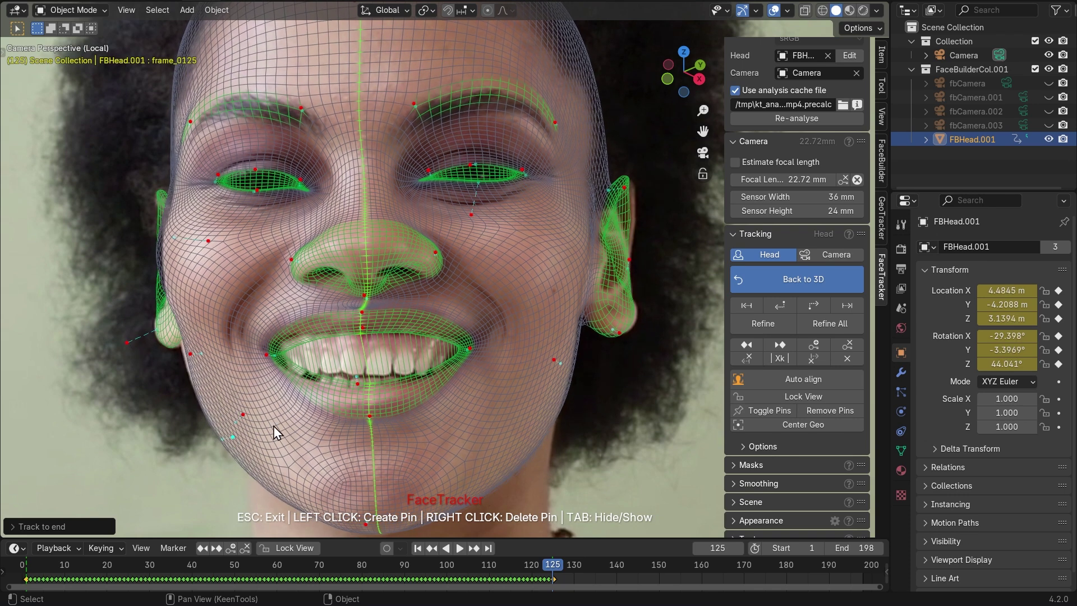
pyautogui.scroll(-3, 561, 507)
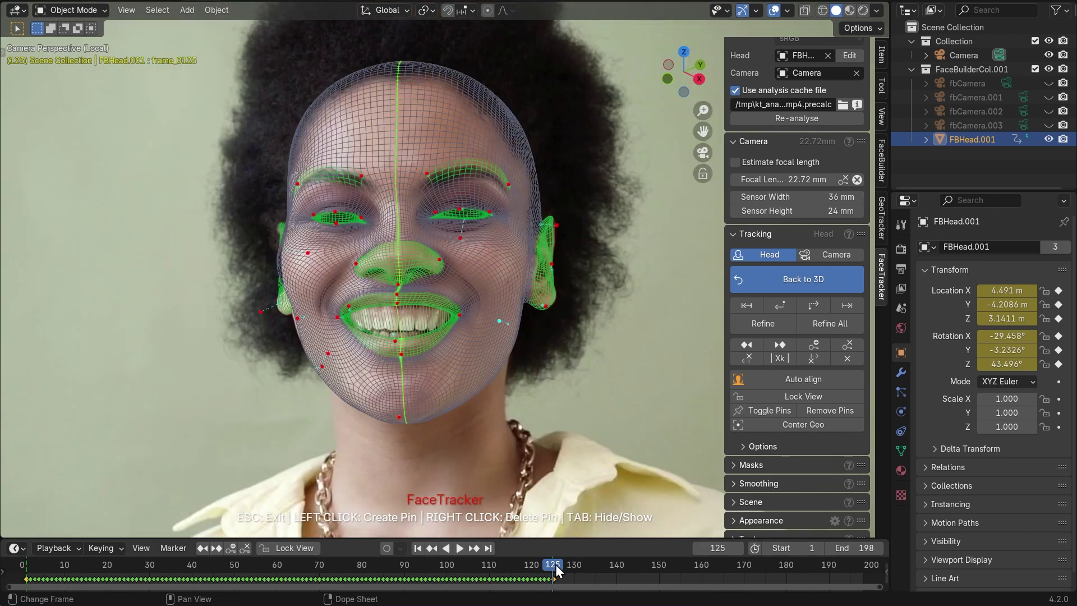
# Step: Compare the fit on frames around the keyframe at frame 125, and refine the track from that keyframe
pyautogui.press('space')
pyautogui.press('space')
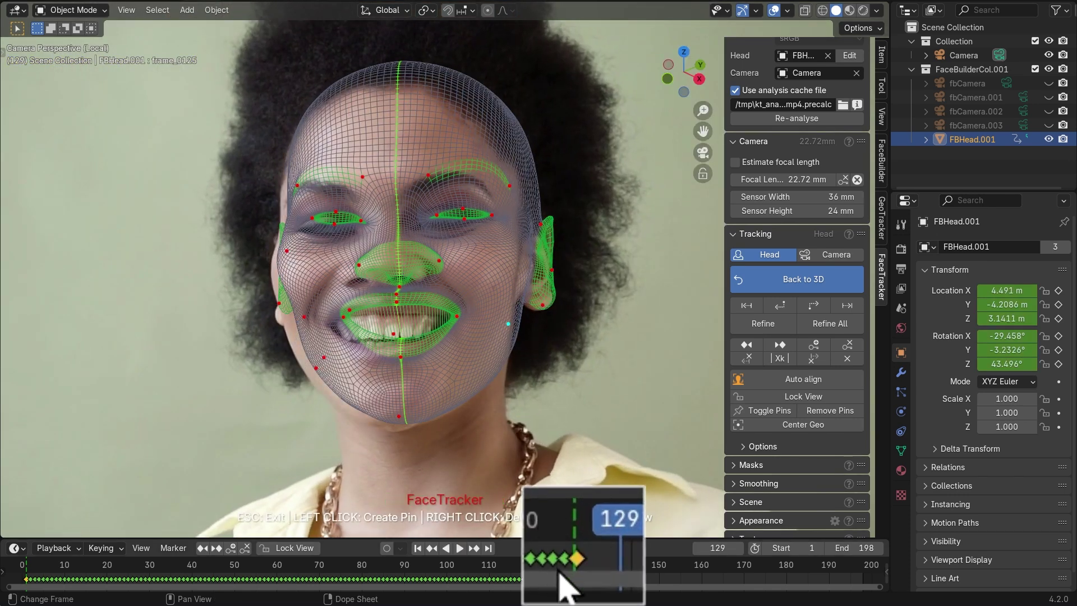
pyautogui.click(553, 566)
pyautogui.press('space')
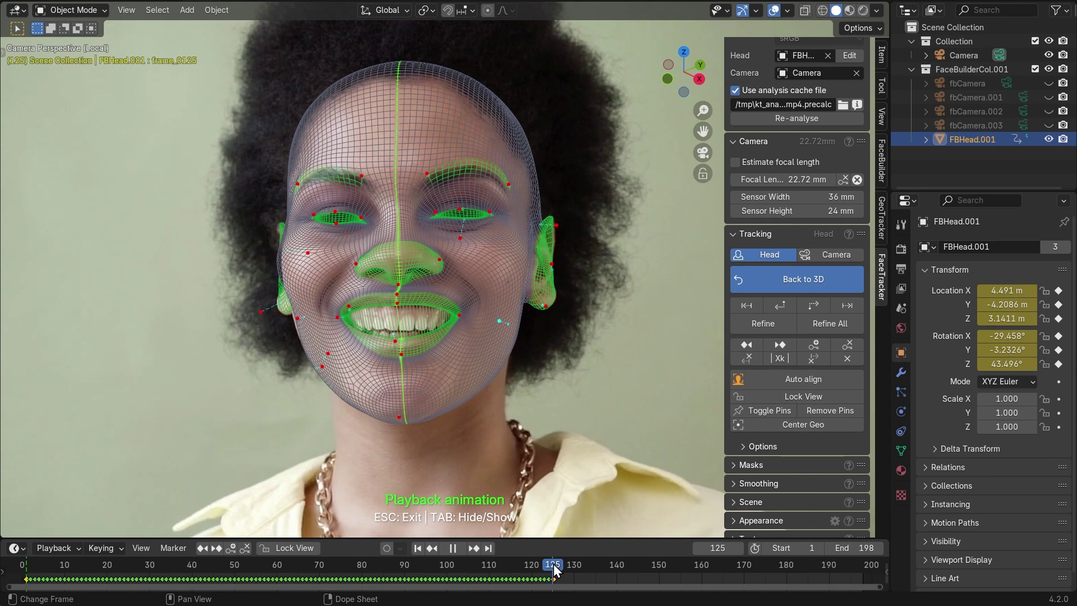
pyautogui.click(550, 565)
pyautogui.moveTo(550, 564); pyautogui.dragTo(556, 565)
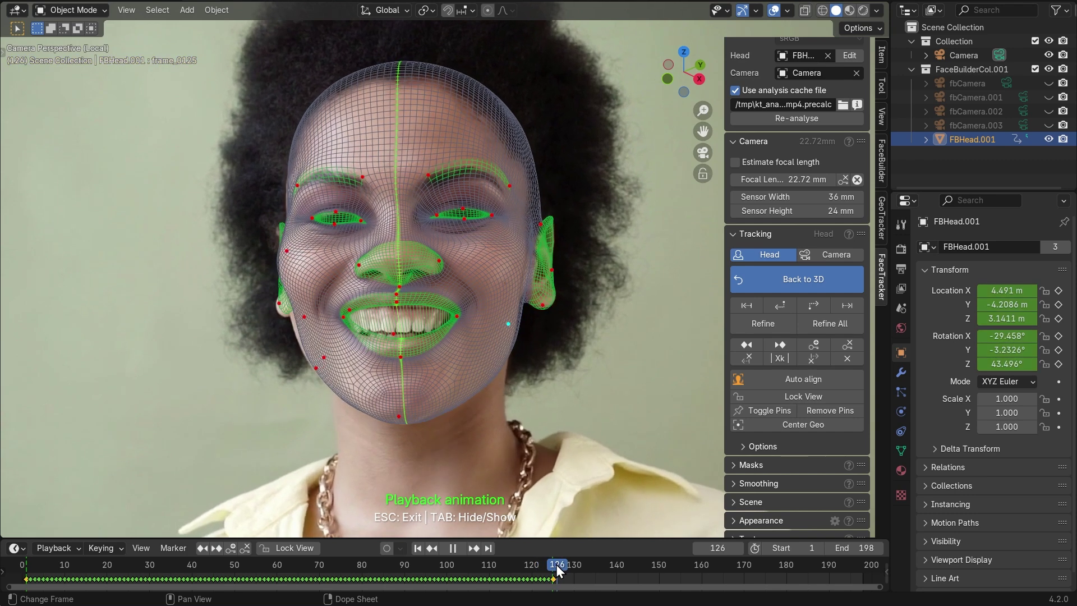
pyautogui.click(744, 322)
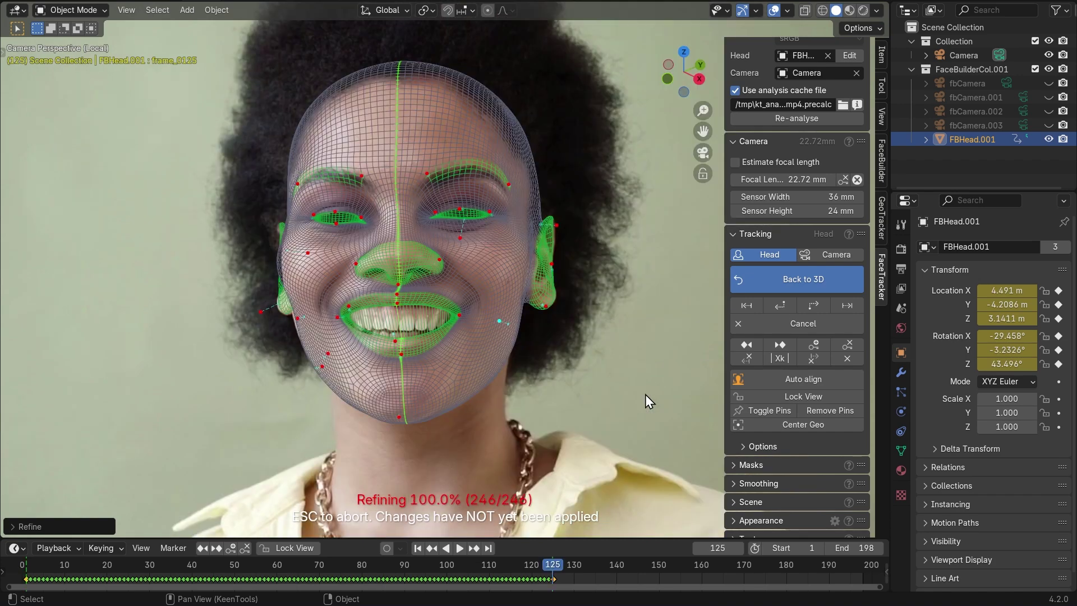
# Step: Correct the mesh at frame 62 by adding and adjusting facial pins, including the far cheek contour, and refine the track
pyautogui.moveTo(547, 562); pyautogui.dragTo(285, 566)
pyautogui.click(294, 244)
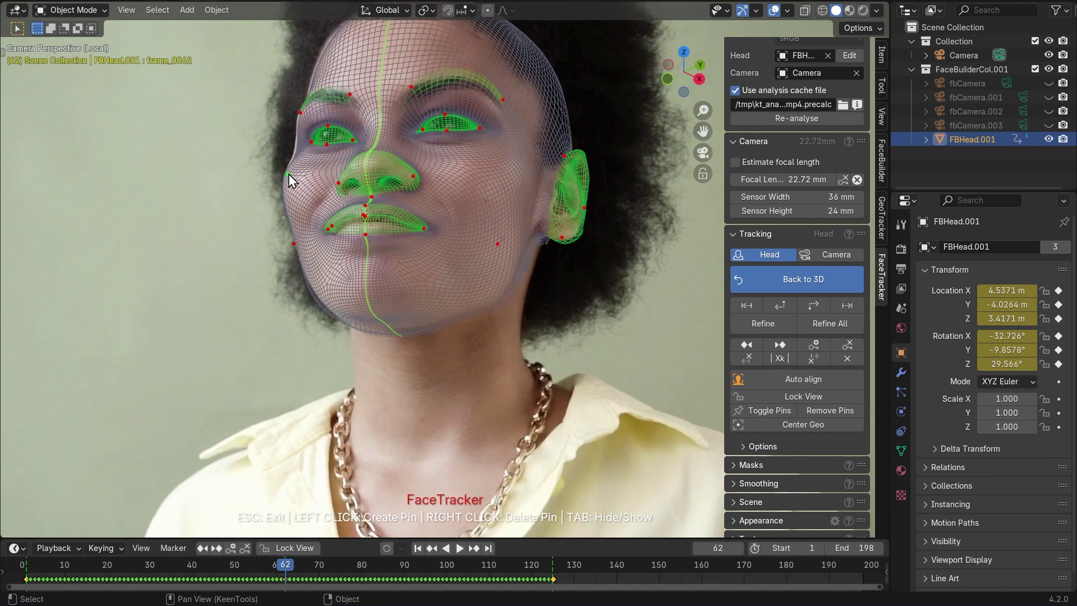
pyautogui.scroll(4, 308, 301)
pyautogui.click(250, 296)
pyautogui.moveTo(250, 298); pyautogui.dragTo(253, 308)
pyautogui.moveTo(412, 299); pyautogui.dragTo(420, 304)
pyautogui.moveTo(366, 465); pyautogui.dragTo(360, 469)
pyautogui.scroll(-4, 361, 469)
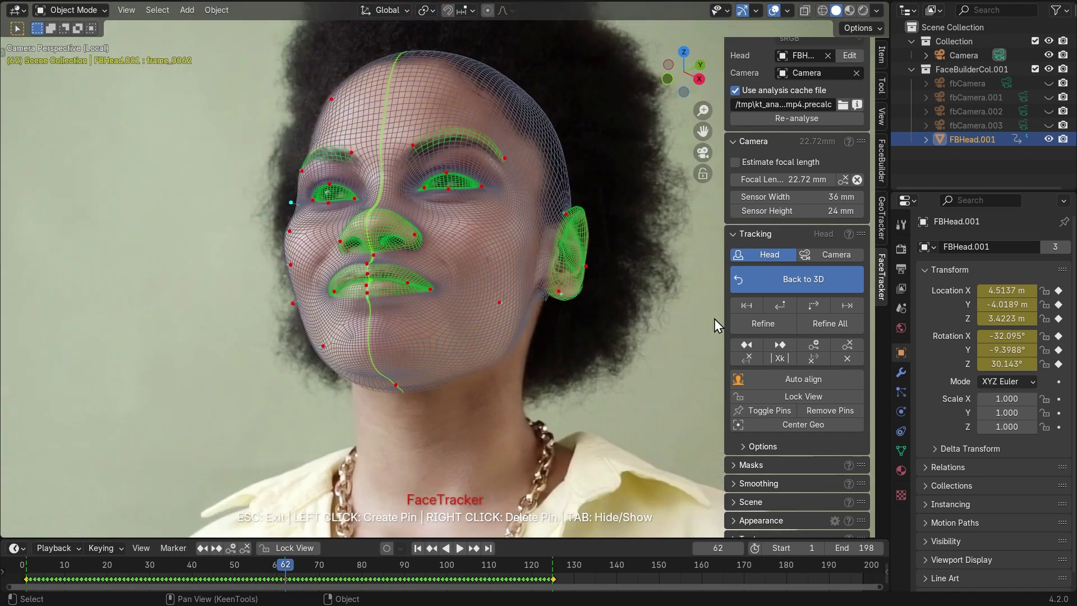
pyautogui.click(785, 323)
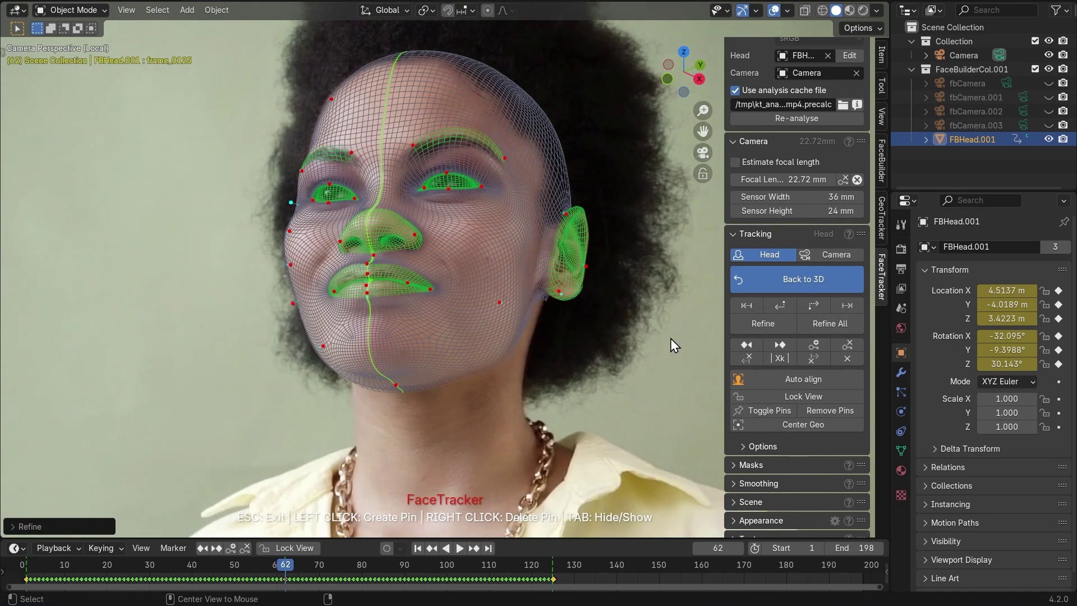
# Step: Resume forward tracking from the keyframe at frame 125 and stop at frame 155
pyautogui.press('Up')
pyautogui.hotkey('alt', 'shift', 'Right')
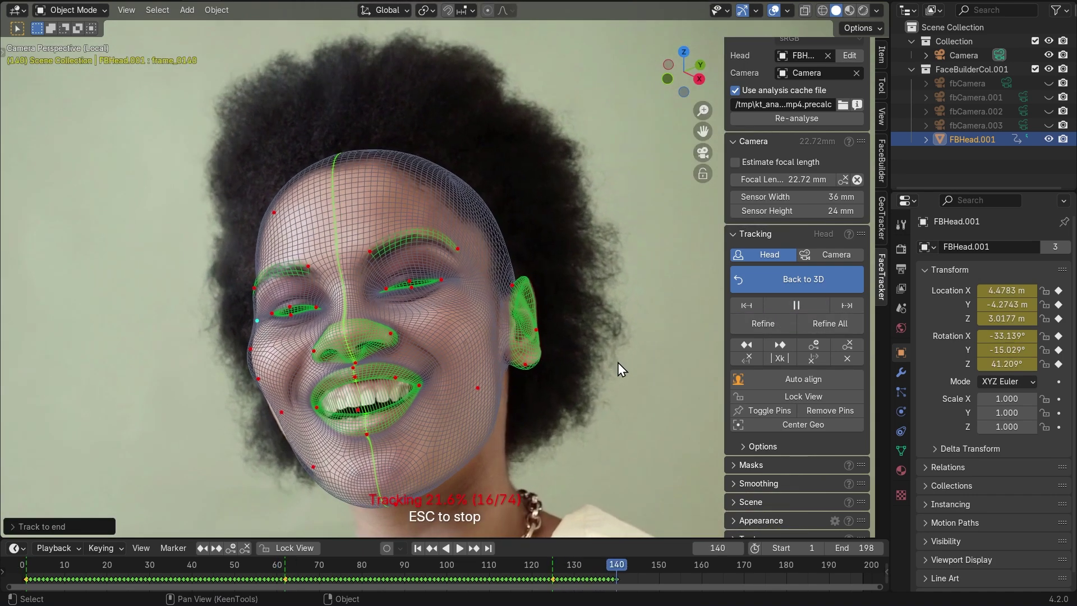
pyautogui.press('Escape')
# Step: Correct the eye, cheek and far face contour with pins at frame 155, and refine the track
pyautogui.scroll(4, 284, 304)
pyautogui.moveTo(376, 244); pyautogui.dragTo(382, 237)
pyautogui.moveTo(213, 311); pyautogui.dragTo(159, 352)
pyautogui.click(263, 247)
pyautogui.click(205, 290)
pyautogui.scroll(-4, 159, 352)
pyautogui.click(752, 324)
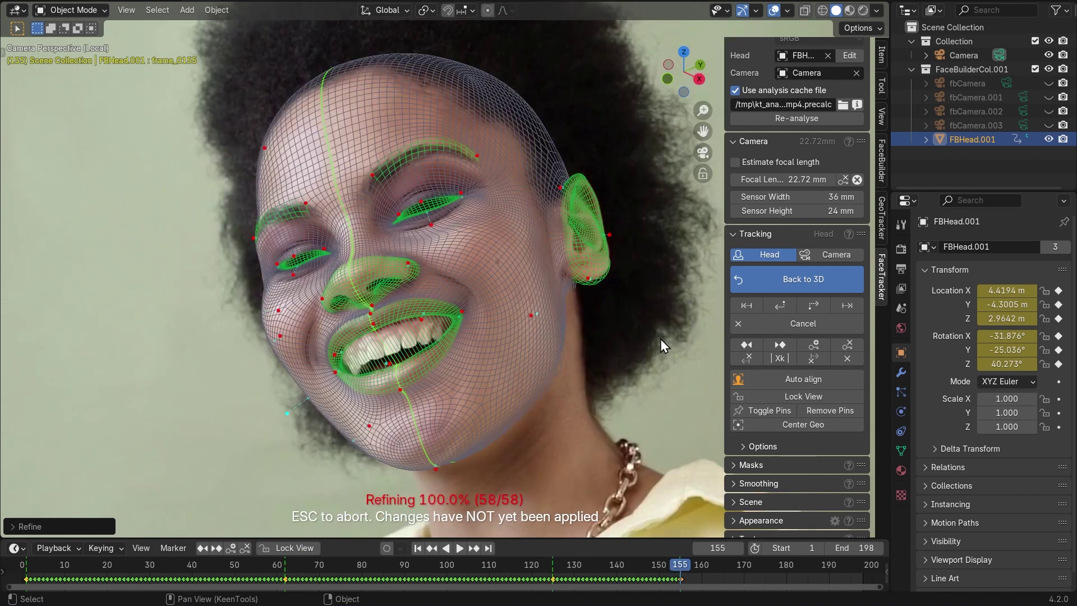
# Step: Track the remaining frames up to frame 198, and refine the result after correcting the near ear lobe
pyautogui.hotkey('alt', 'shift', 'Right')
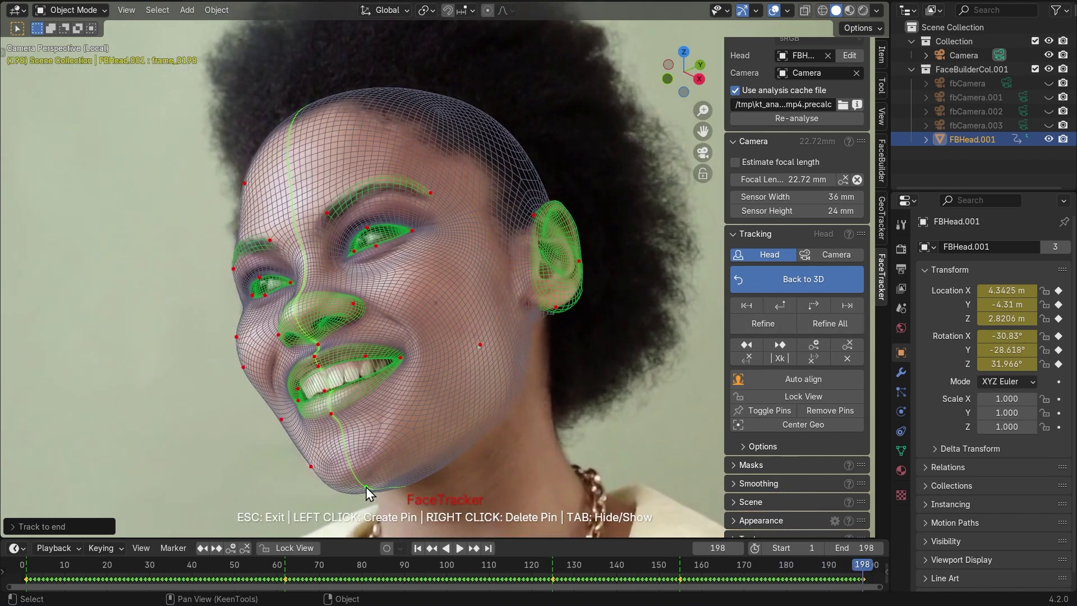
pyautogui.click(548, 296)
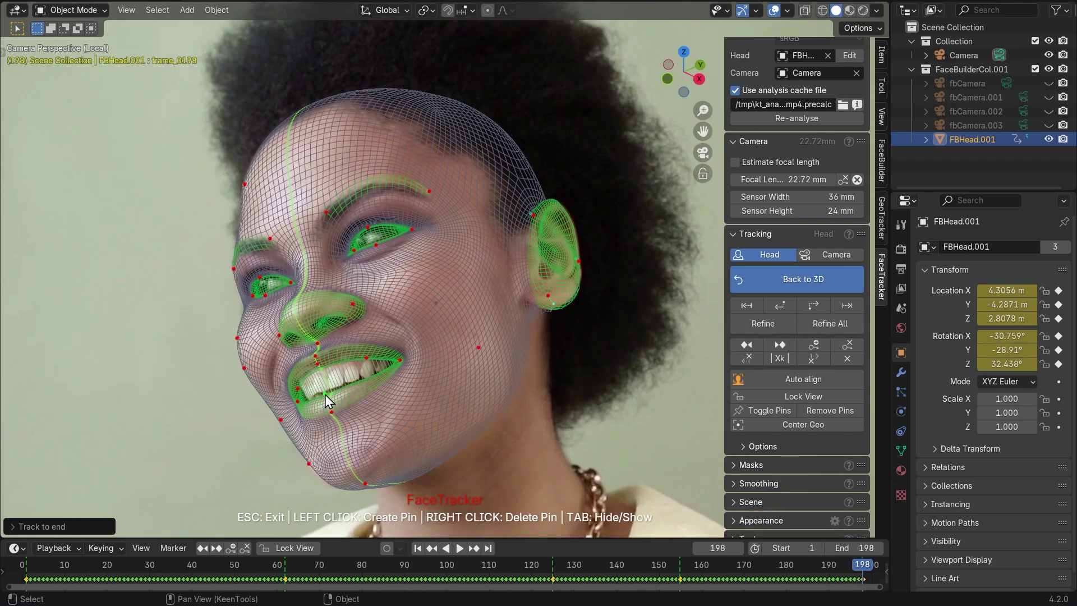
pyautogui.click(774, 325)
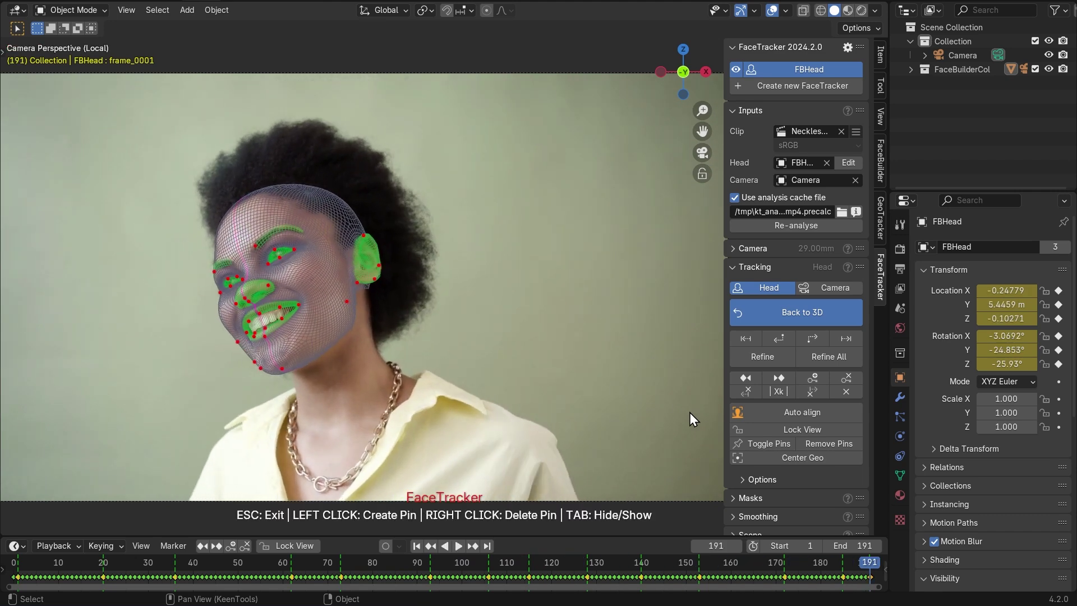
# Step: Leave pin mode and play back the tracked head through the camera, stopping at frame 58
pyautogui.click(772, 313)
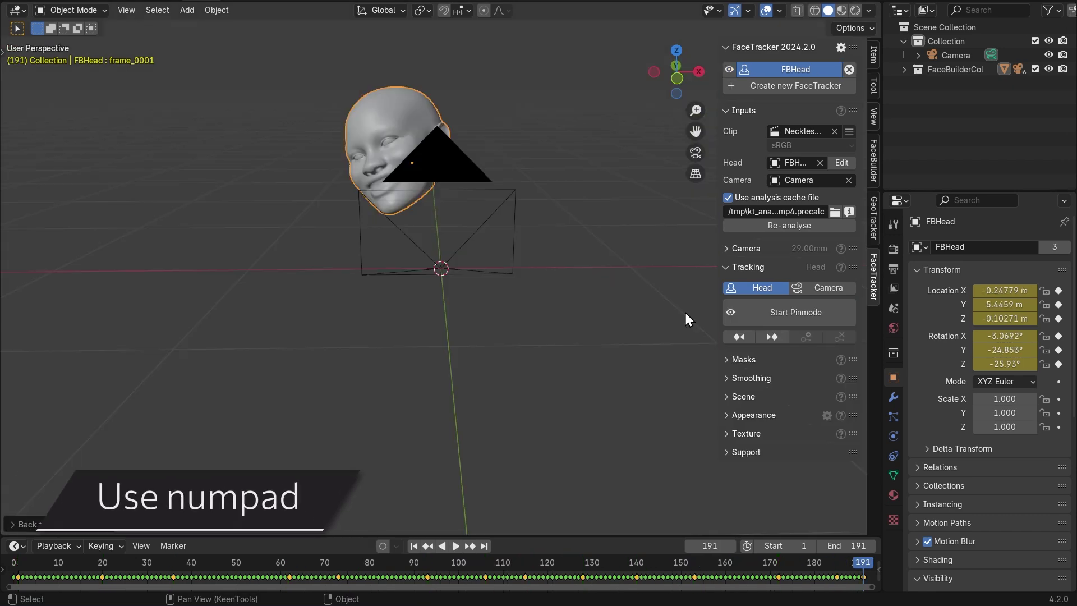
pyautogui.press('KP_0')
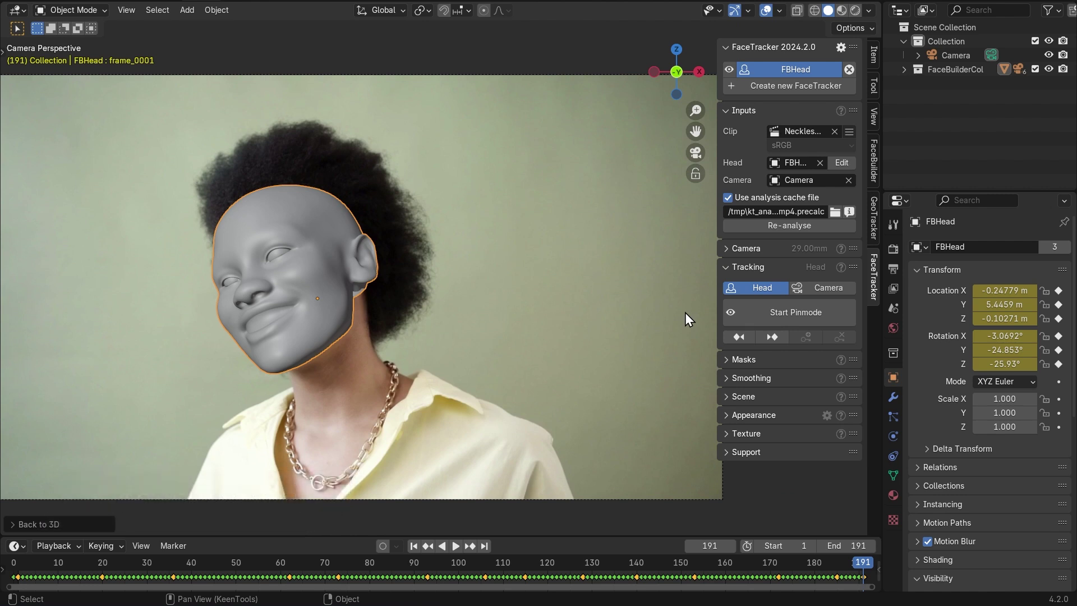
pyautogui.press('space')
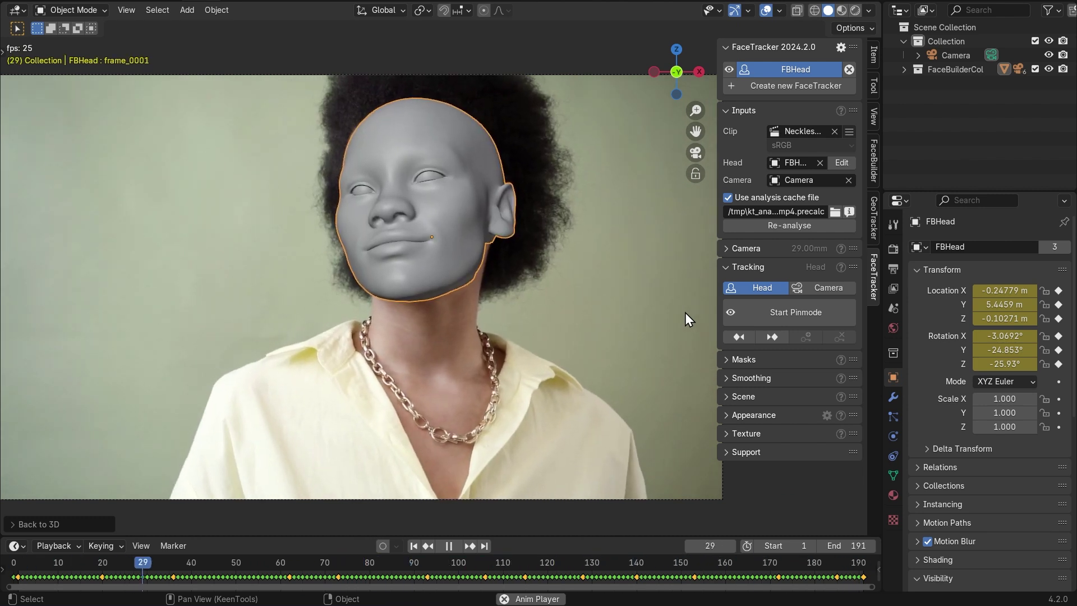
pyautogui.press('space')
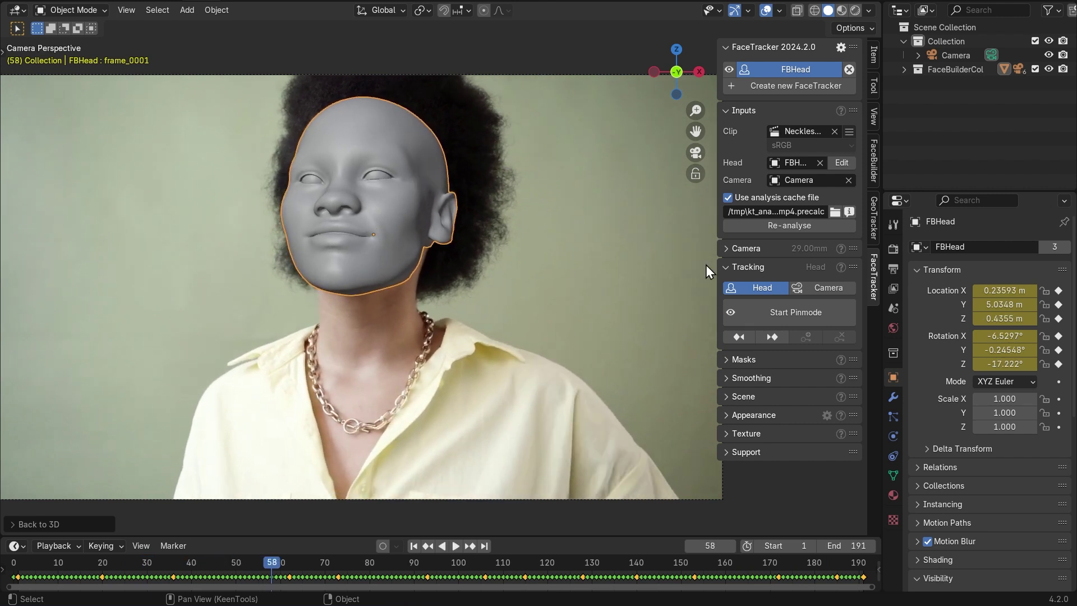
# Step: Examine the tracked head's keyframed transform values and the per-frame shape keys of its mesh
pyautogui.click(873, 54)
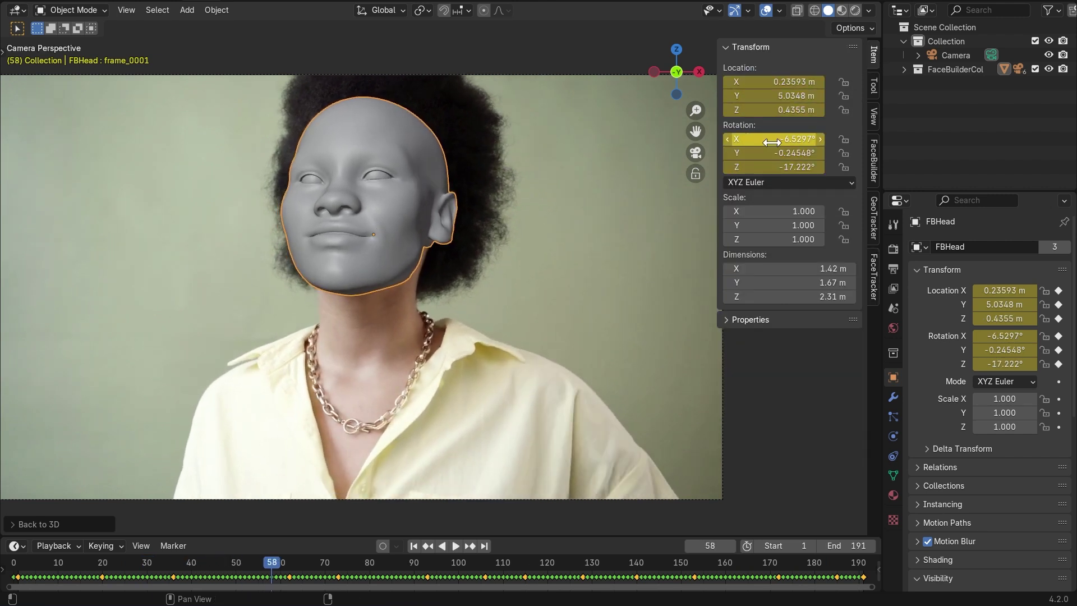
pyautogui.click(893, 475)
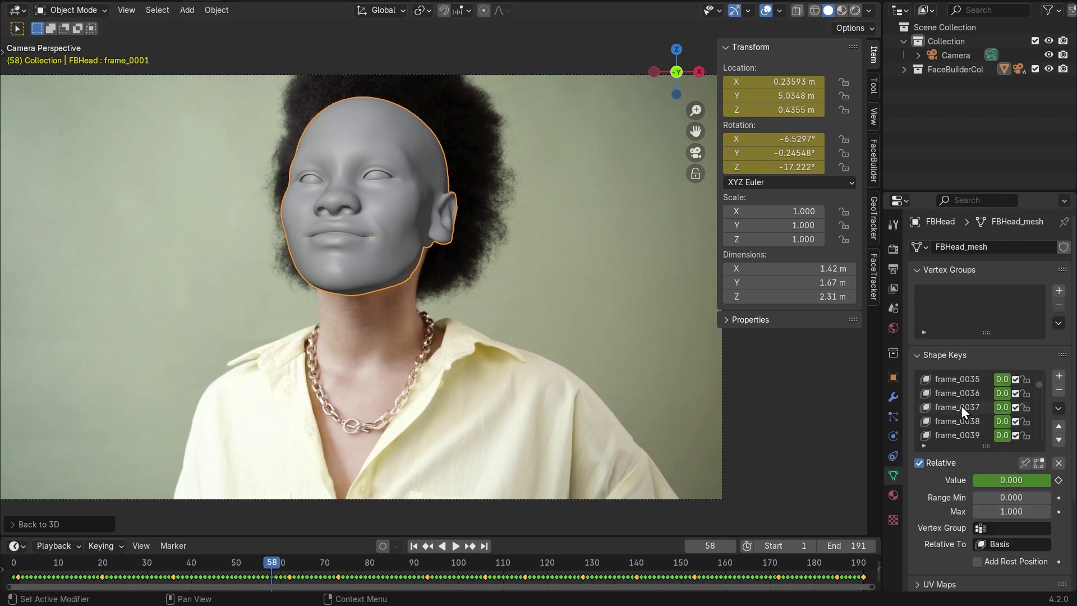
pyautogui.scroll(-4, 961, 432)
pyautogui.scroll(-15, 961, 432)
pyautogui.scroll(-6, 961, 432)
# Step: Show FaceTracker's scene transform and animation options, with the head and camera seen from a perspective outside the camera
pyautogui.click(872, 281)
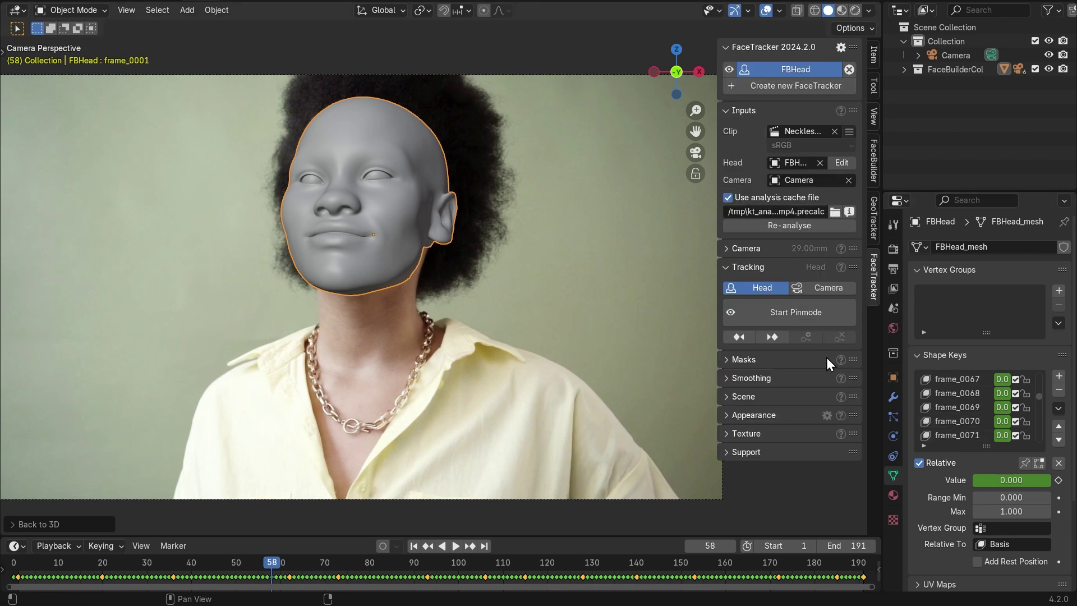
pyautogui.click(725, 397)
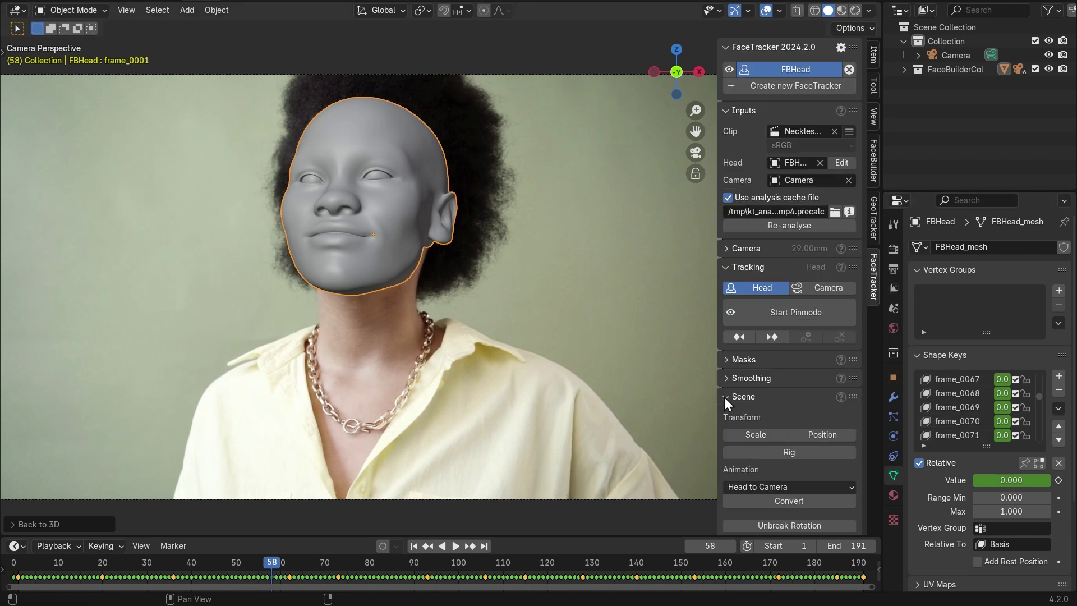
pyautogui.scroll(-5, 725, 397)
pyautogui.scroll(-1, 729, 399)
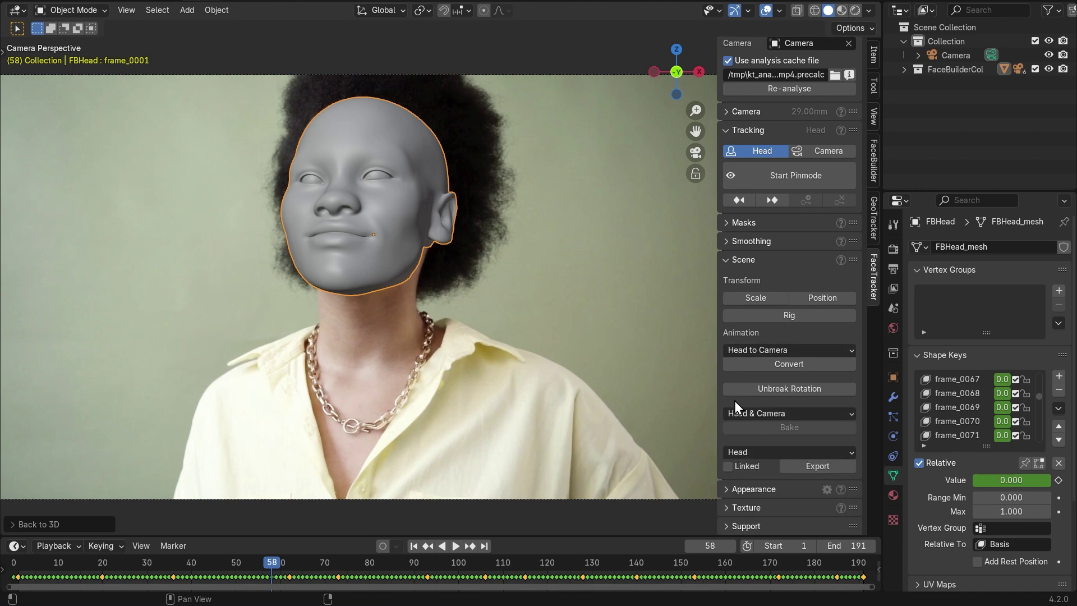
pyautogui.moveTo(615, 248); pyautogui.dragTo(592, 271, button='middle')
pyautogui.scroll(-3, 592, 270)
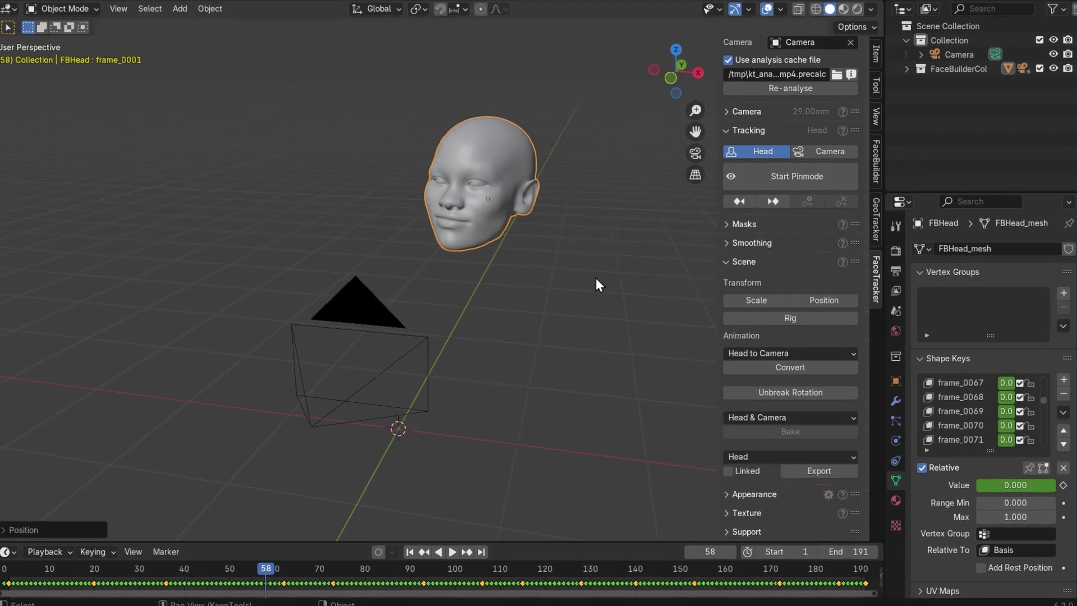
# Step: Reposition the tracked scene by camera using the World Origin preset
pyautogui.click(829, 302)
pyautogui.moveTo(824, 426)
pyautogui.mouseDown()
pyautogui.moveTo(876, 425)
pyautogui.moveTo(797, 426)
pyautogui.moveTo(836, 425)
pyautogui.mouseUp()
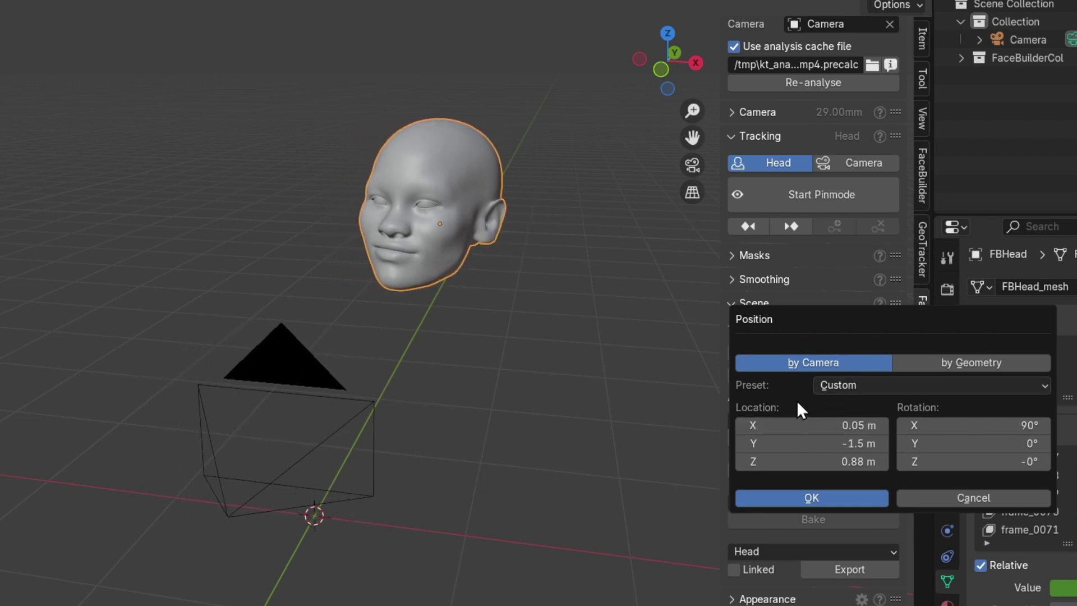
pyautogui.click(972, 359)
pyautogui.click(803, 362)
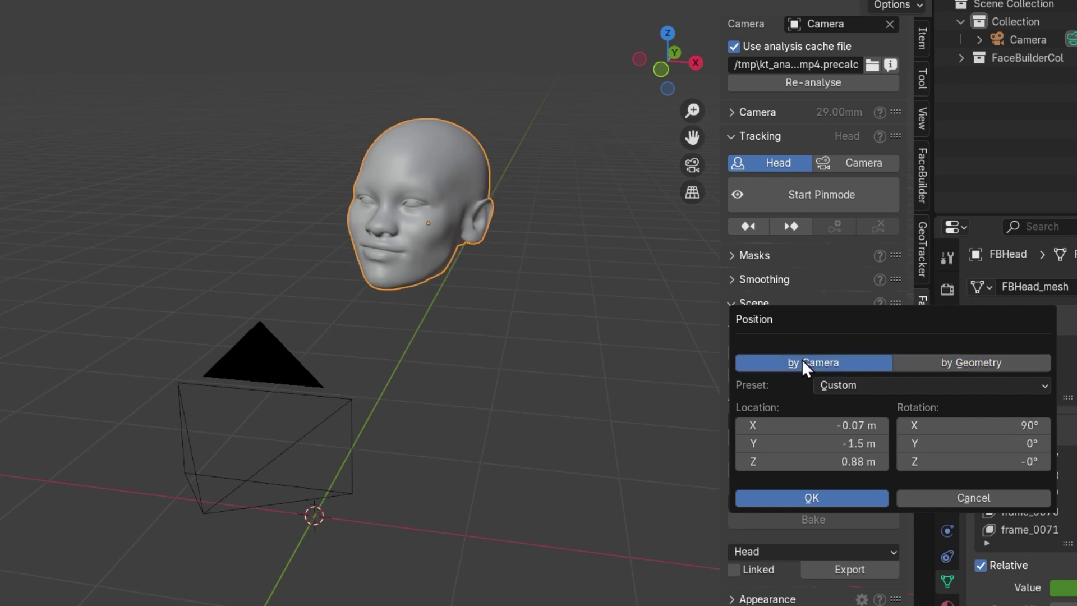
pyautogui.click(936, 385)
pyautogui.click(874, 403)
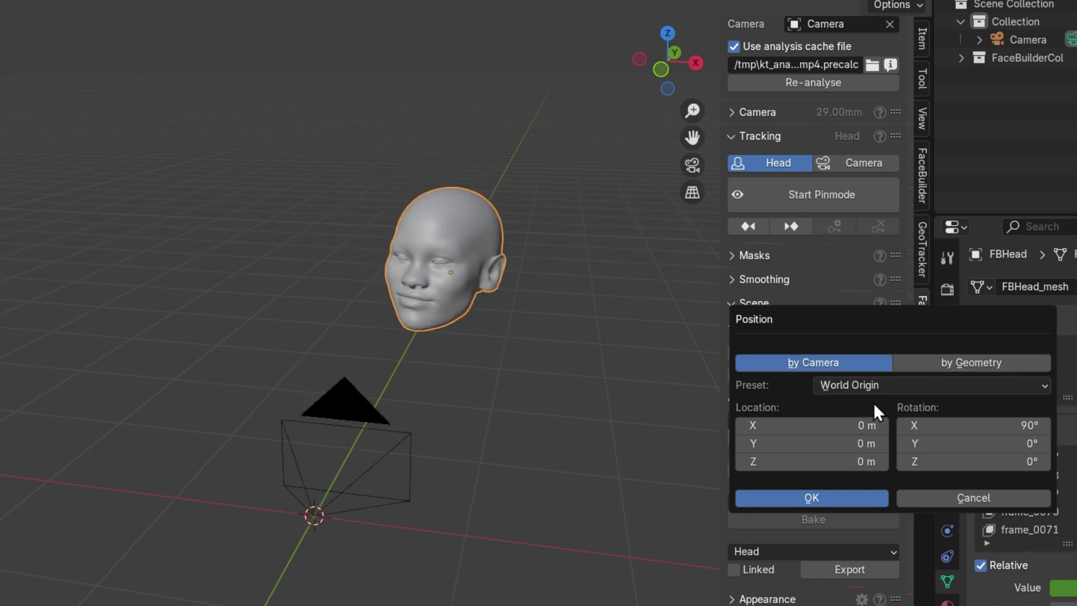
pyautogui.click(813, 498)
pyautogui.click(769, 350)
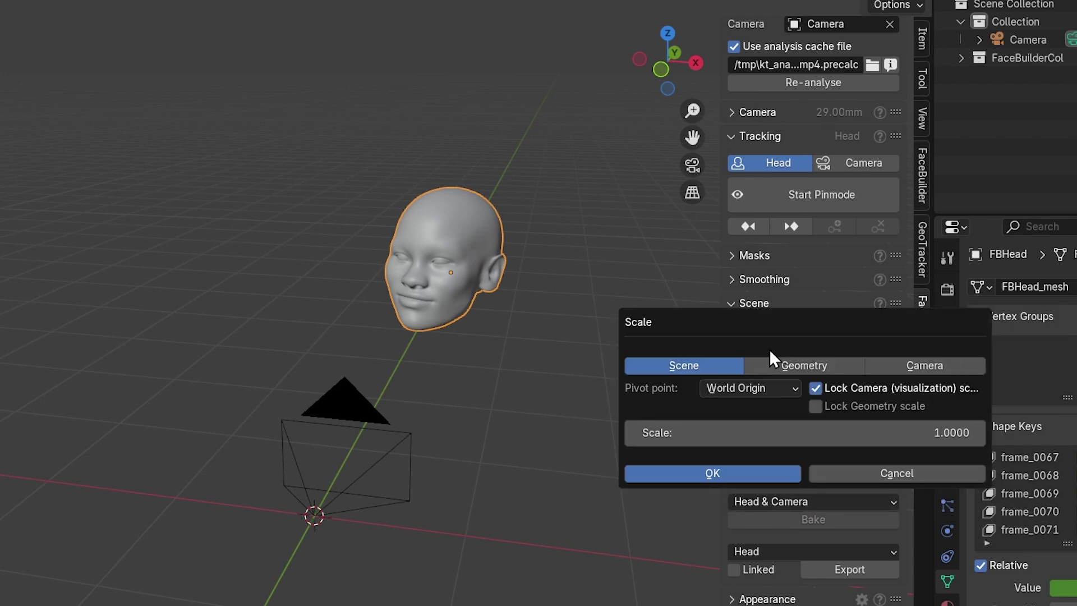
pyautogui.moveTo(745, 433)
pyautogui.mouseDown()
pyautogui.moveTo(825, 433)
pyautogui.moveTo(736, 433)
pyautogui.moveTo(750, 432)
pyautogui.mouseUp()
pyautogui.click(806, 365)
pyautogui.click(923, 363)
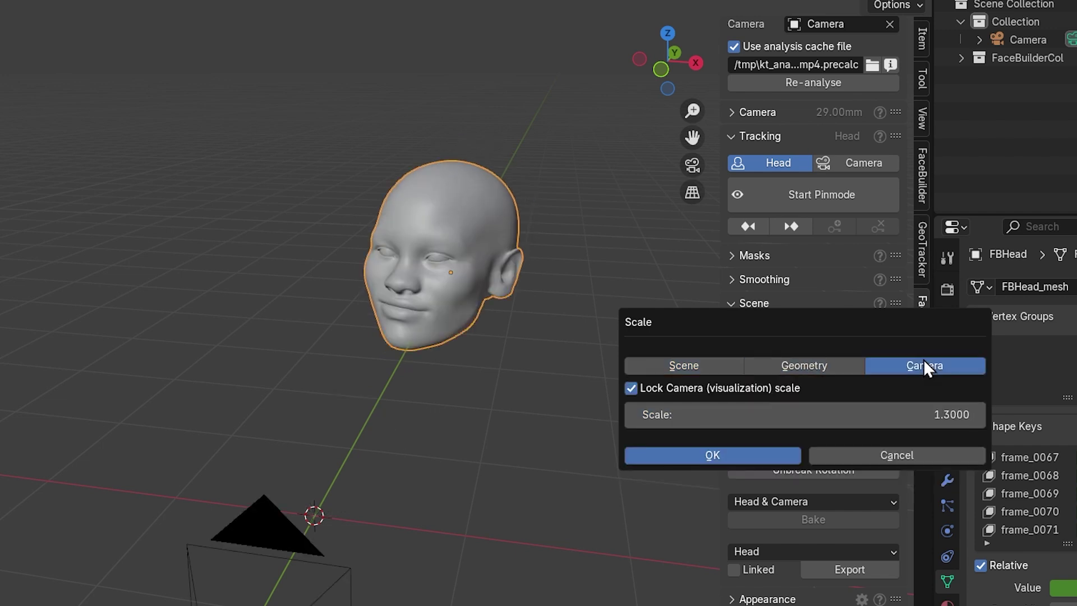
pyautogui.click(895, 453)
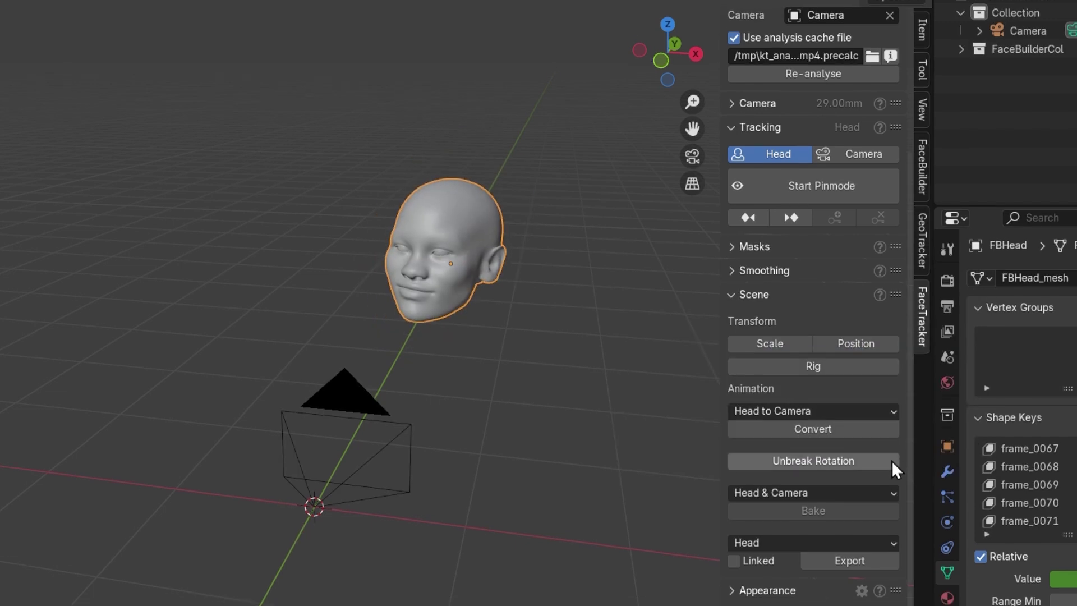
# Step: Export the selected pins around the nose and cheek with Normal orientation and play back the tracked animation with the exported empties
pyautogui.click(759, 471)
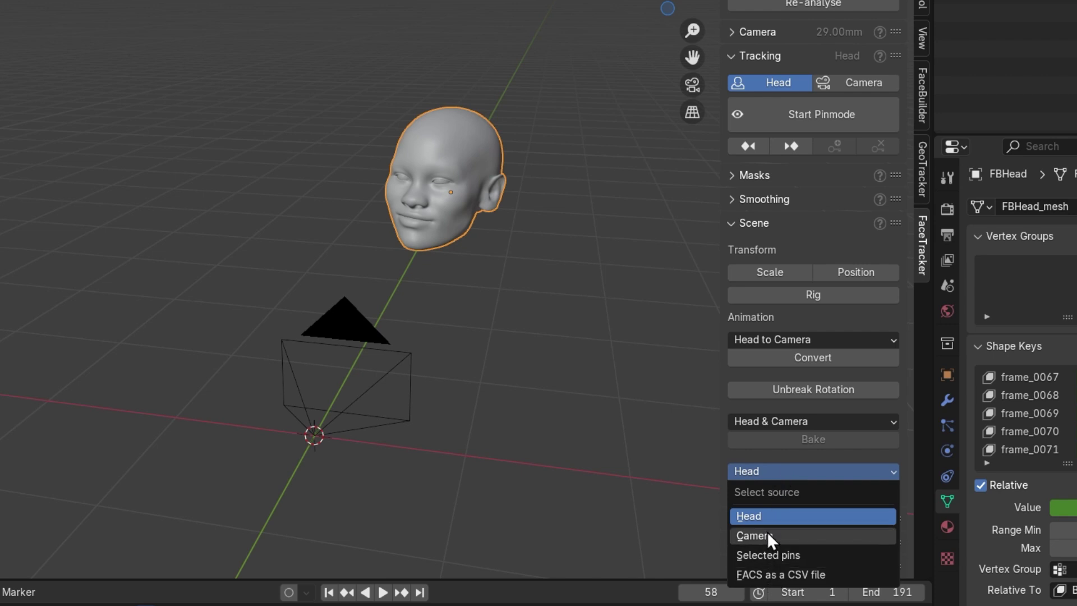
pyautogui.click(791, 555)
pyautogui.scroll(-3, 824, 448)
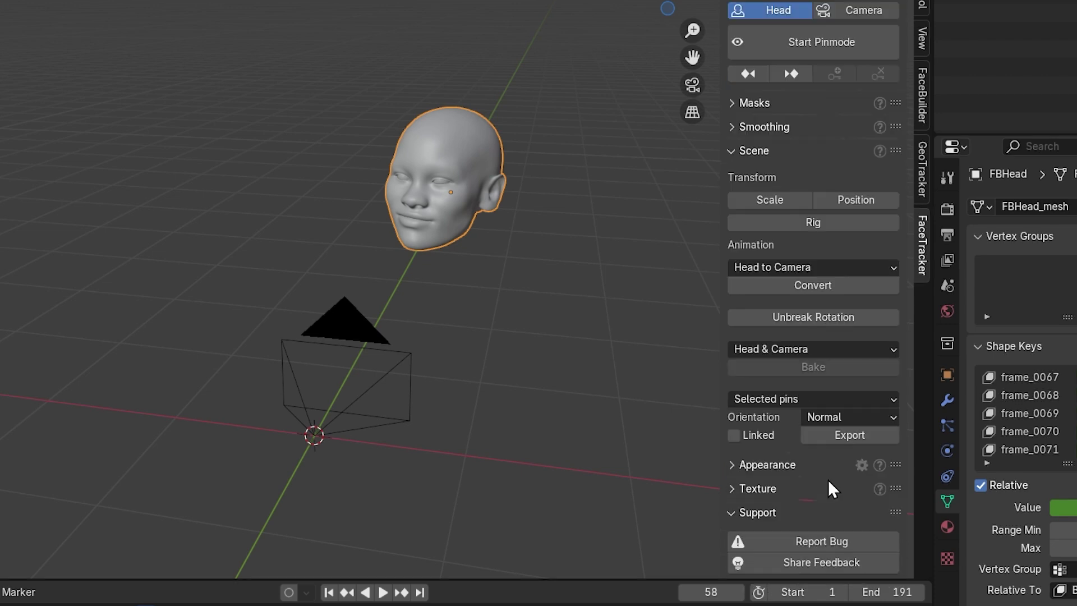
pyautogui.click(822, 46)
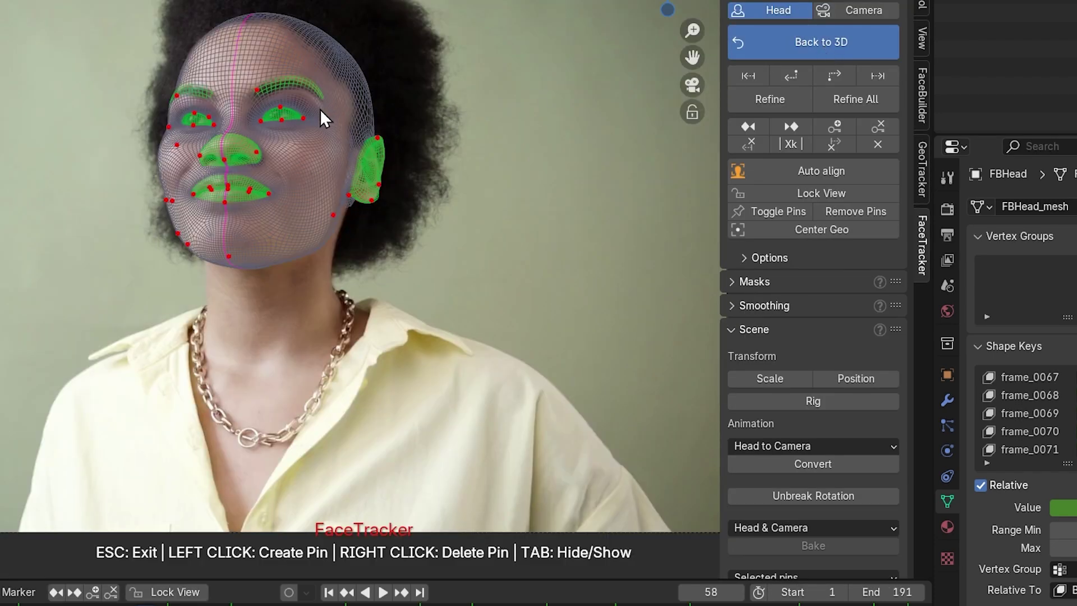
pyautogui.scroll(-6, 776, 432)
pyautogui.click(862, 470)
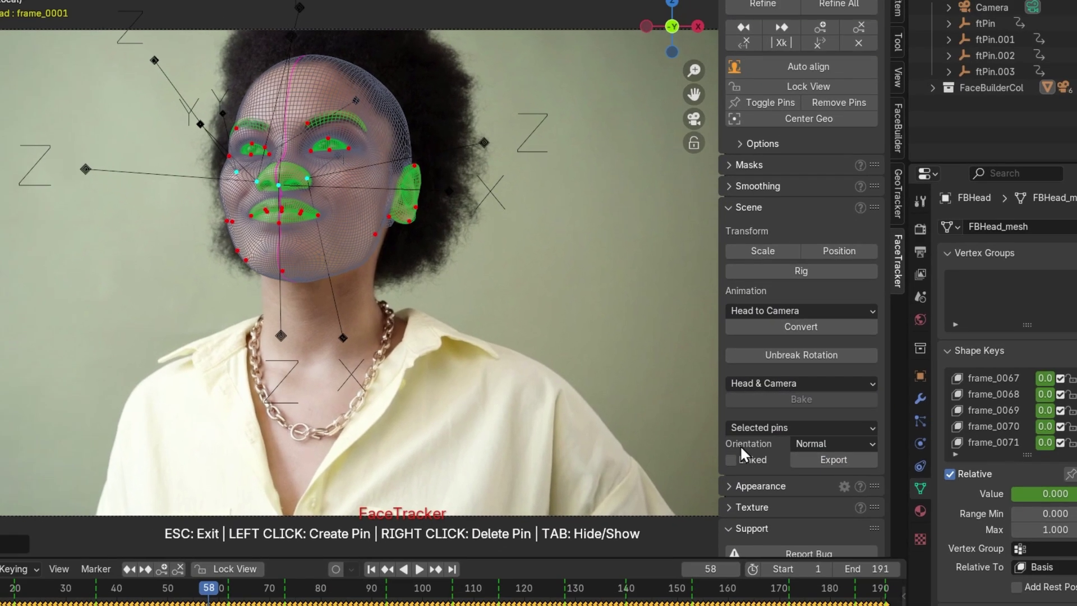
pyautogui.press('space')
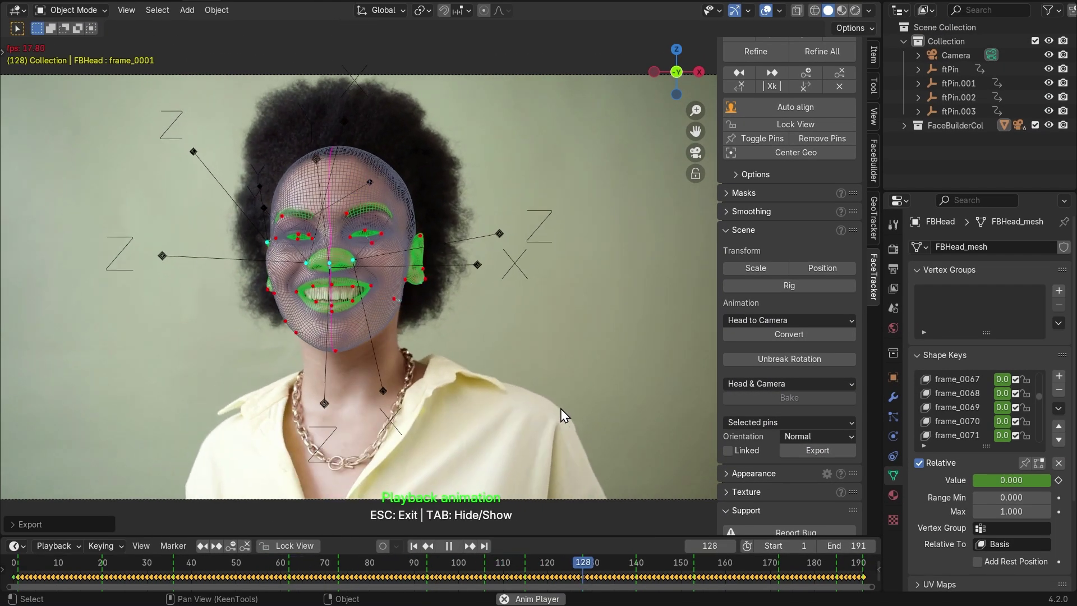
pyautogui.press('Escape')
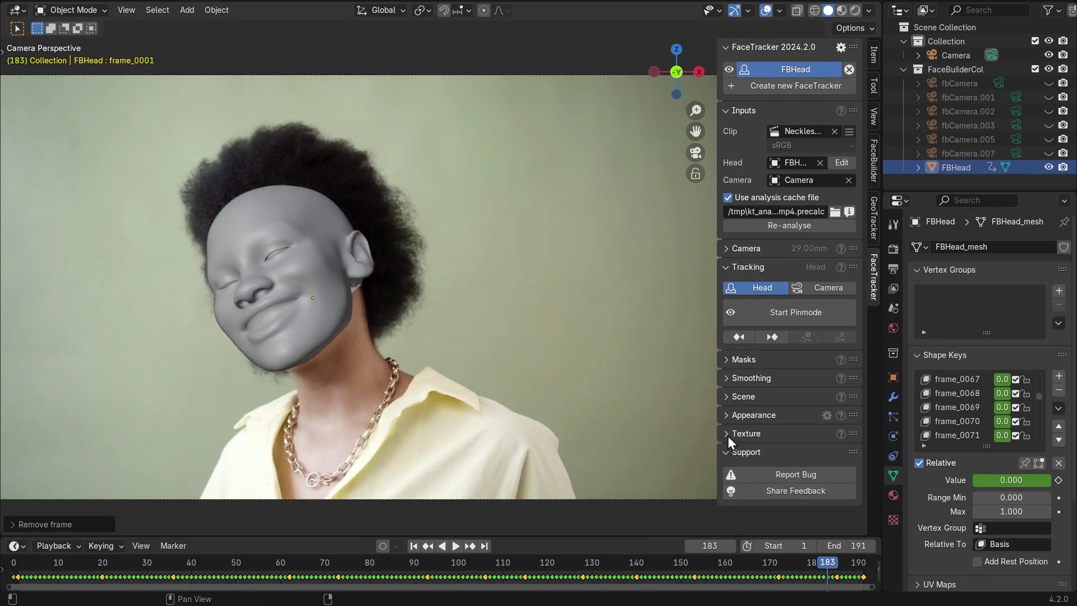
# Step: Show FaceTracker's texture options and hide FBHead so only the footage is seen through the camera
pyautogui.click(728, 435)
pyautogui.scroll(-5, 765, 462)
pyautogui.scroll(-1, 767, 464)
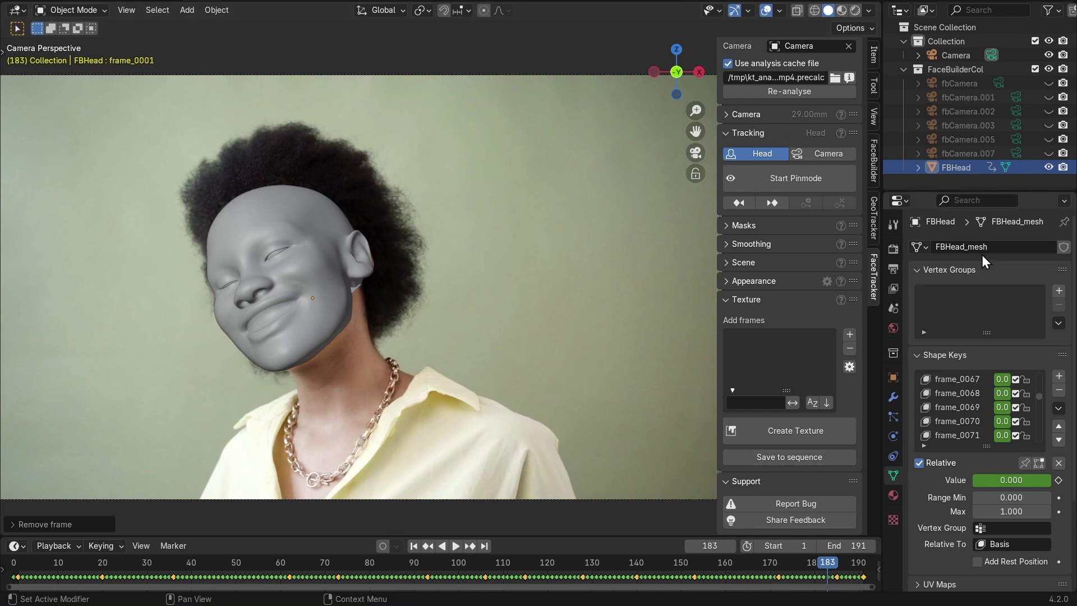
pyautogui.click(1048, 167)
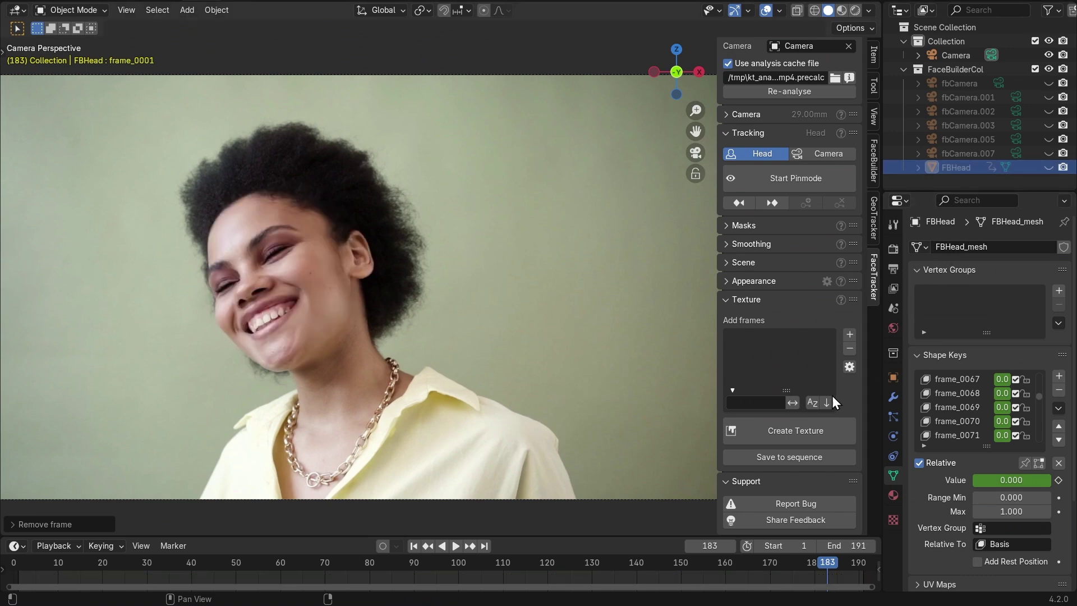
# Step: Add frames 1, 92, 114, 145 and 186 as texture source frames and review the texture settings without changing them
pyautogui.moveTo(828, 561); pyautogui.dragTo(658, 562)
pyautogui.click(850, 335)
pyautogui.click(850, 334)
pyautogui.click(849, 335)
pyautogui.click(850, 335)
pyautogui.press('space')
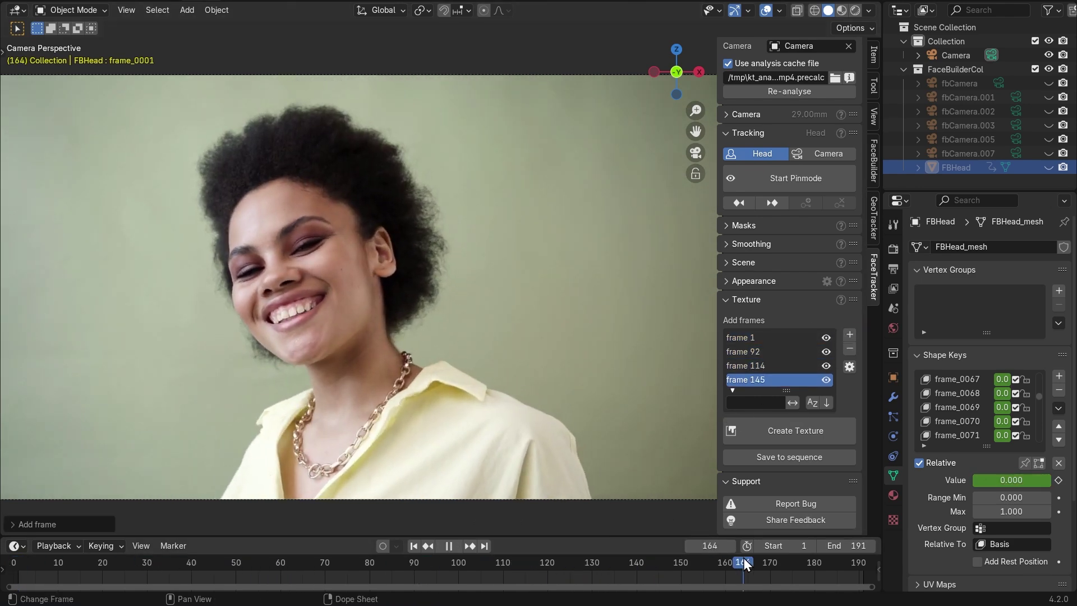
pyautogui.press('space')
pyautogui.click(850, 335)
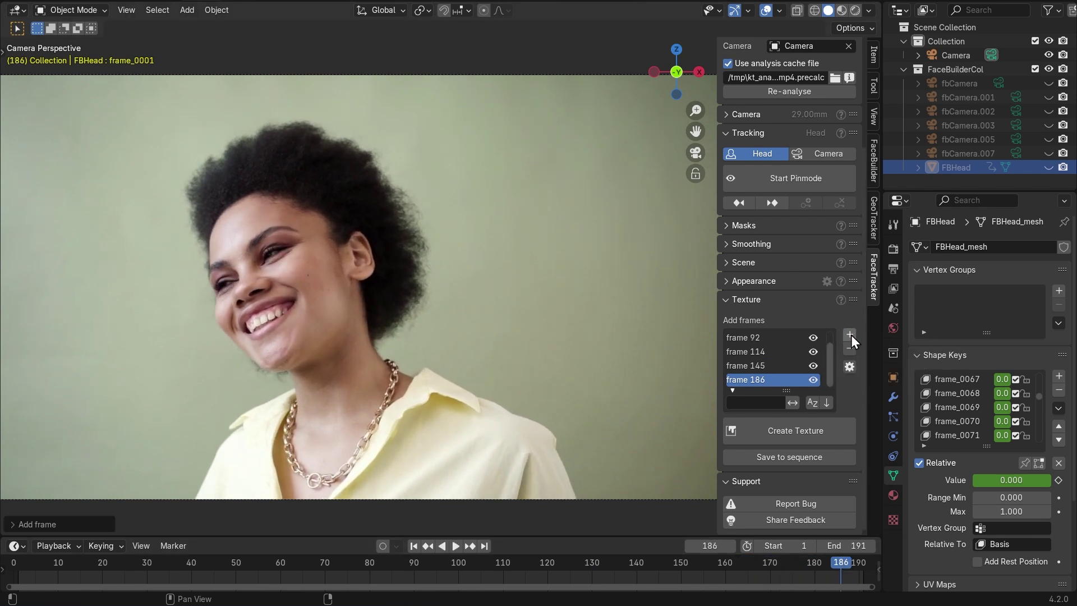
pyautogui.click(852, 367)
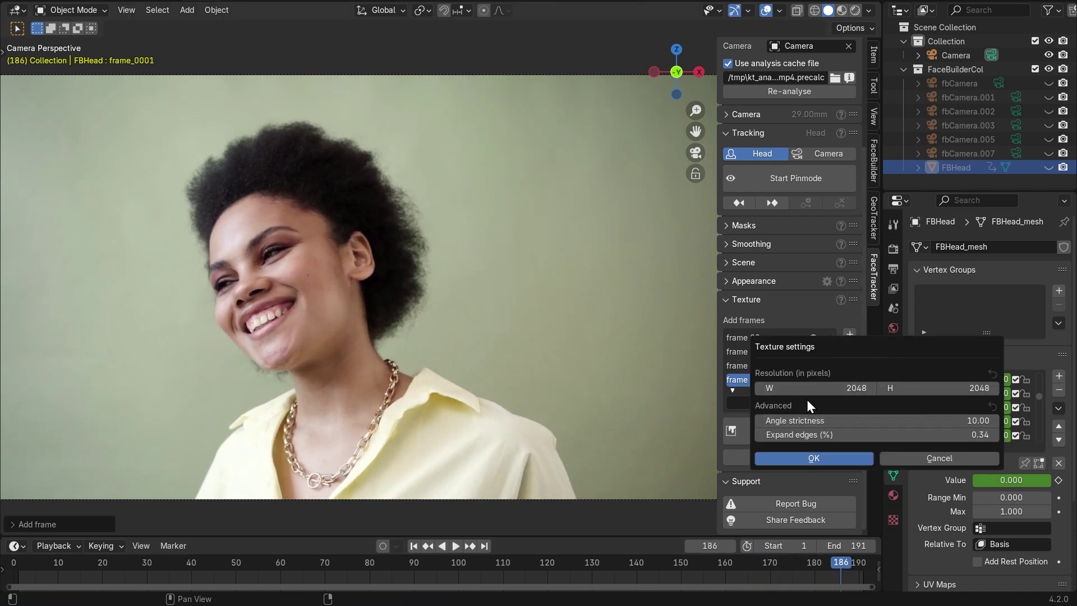
pyautogui.click(950, 460)
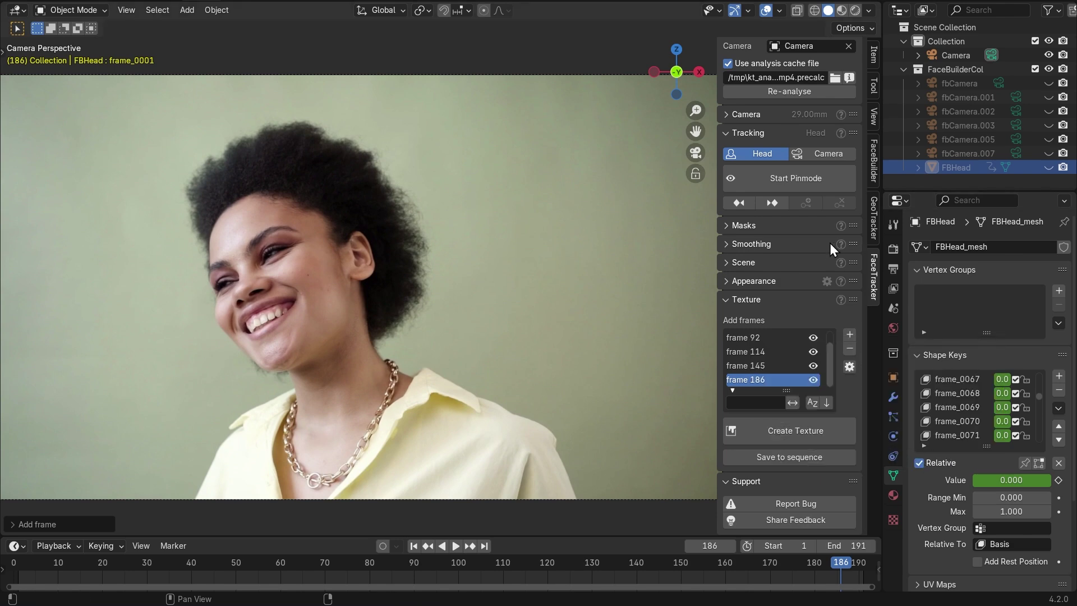
# Step: Open the tracked head for editing in FaceBuilder and set its UV layout to maxface
pyautogui.scroll(5, 804, 134)
pyautogui.click(841, 163)
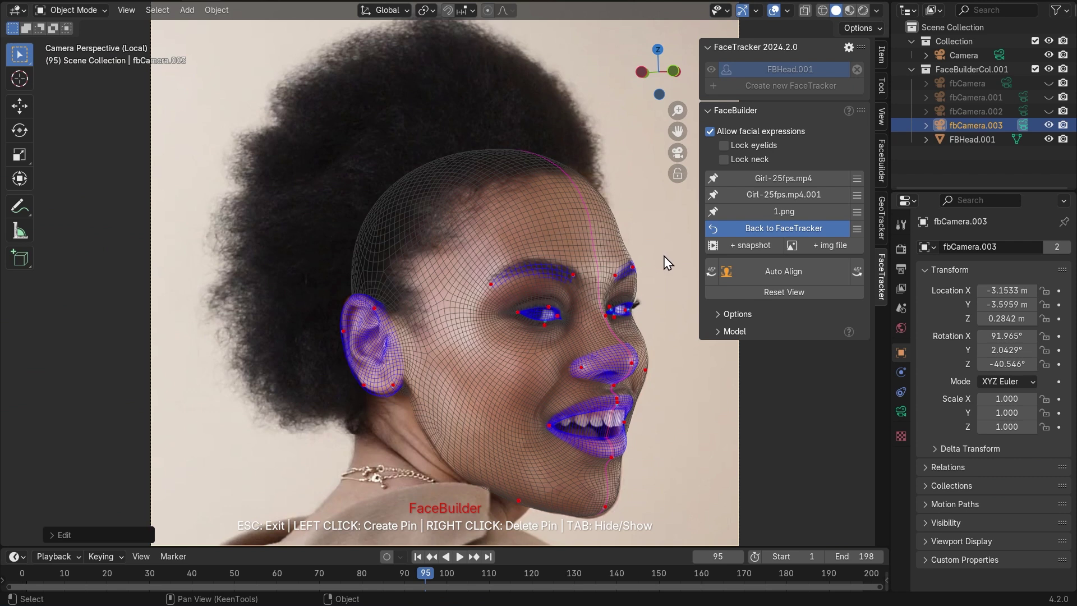
pyautogui.click(718, 331)
pyautogui.click(826, 355)
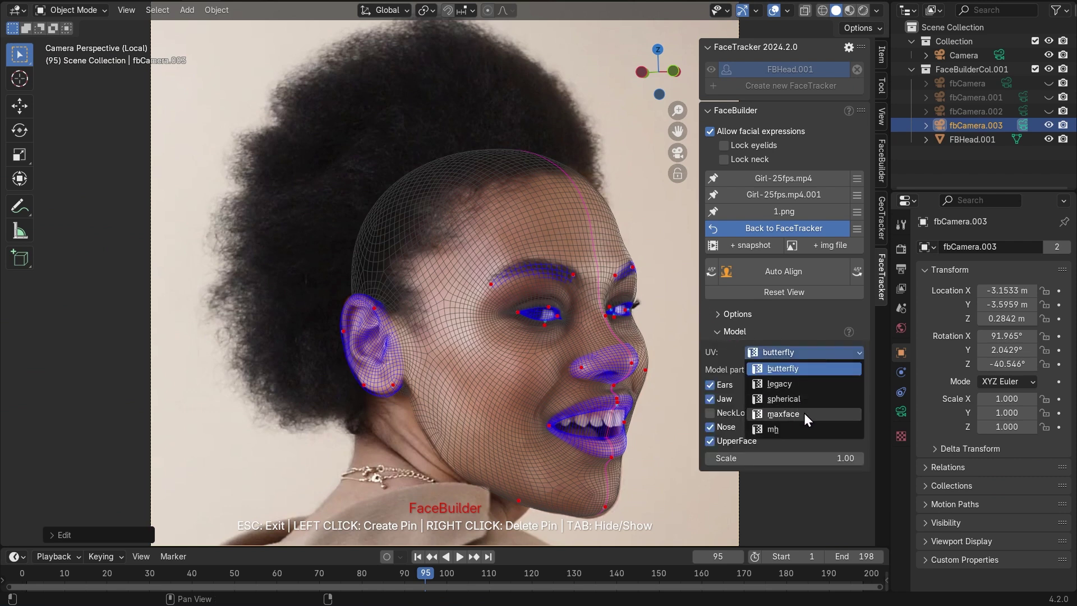
pyautogui.click(831, 413)
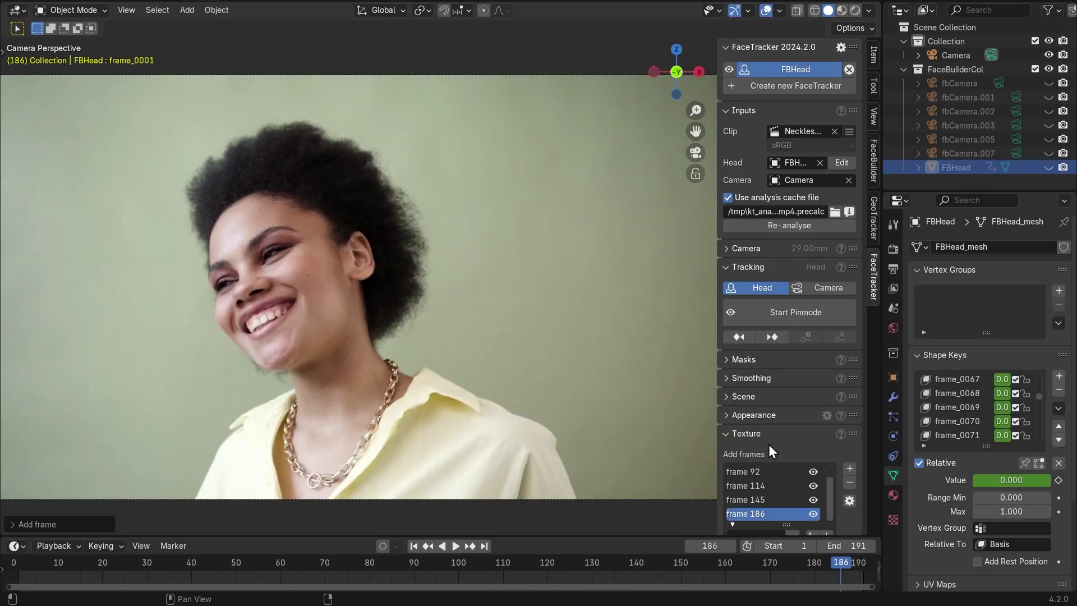
# Step: Create the head's texture from the added frames and open the option for saving it to a sequence
pyautogui.scroll(-3, 771, 449)
pyautogui.click(798, 480)
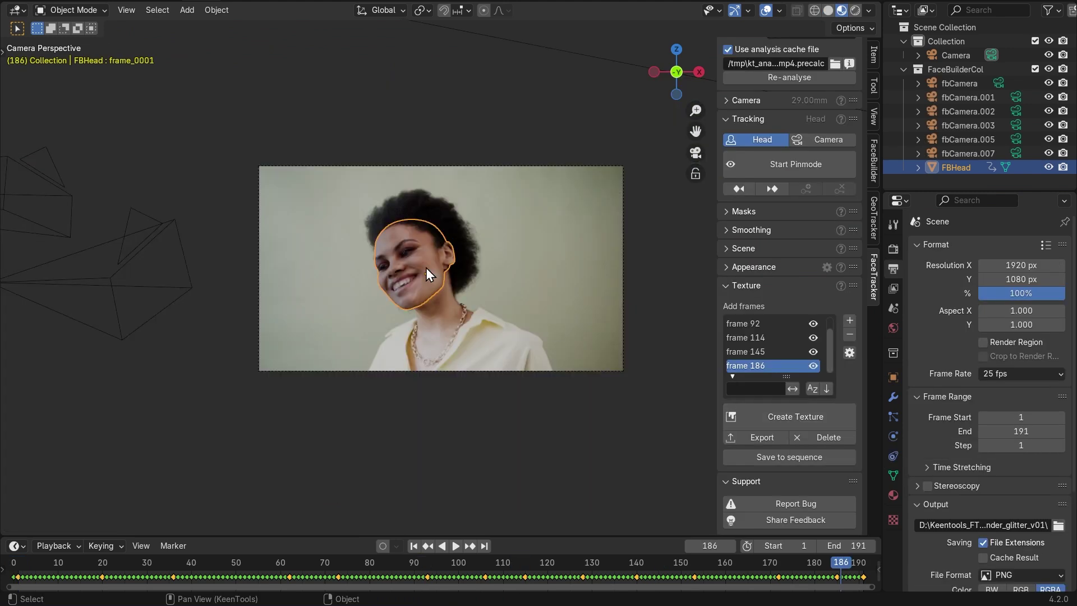
pyautogui.moveTo(426, 267); pyautogui.dragTo(406, 308, button='middle')
pyautogui.click(758, 456)
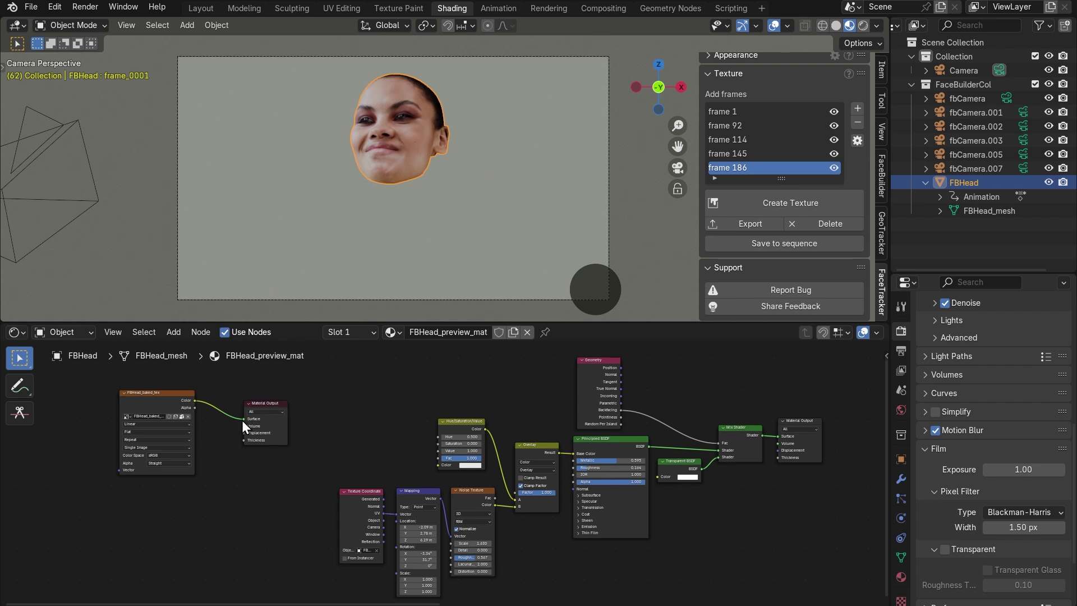
# Step: Feed the baked texture's colour into the Hue/Saturation/Value node and delete the spare Material Output in FBHead_preview_mat
pyautogui.moveTo(238, 436); pyautogui.dragTo(438, 465)
pyautogui.click(792, 446)
pyautogui.click(284, 432)
pyautogui.press('x')
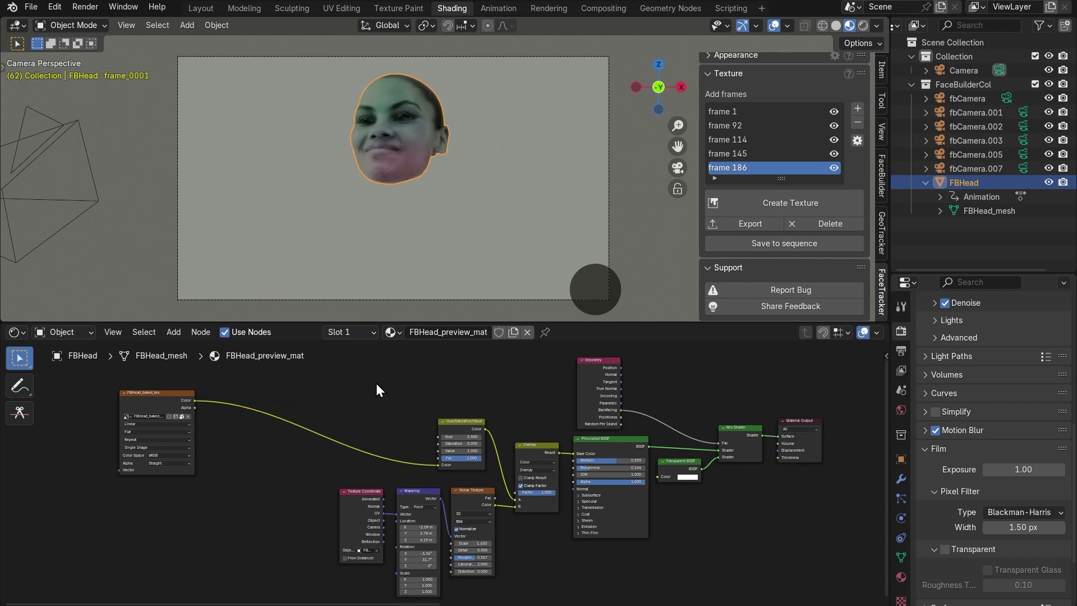
# Step: Switch to the rendered preview and add an Environment Texture node to the World shader
pyautogui.click(869, 25)
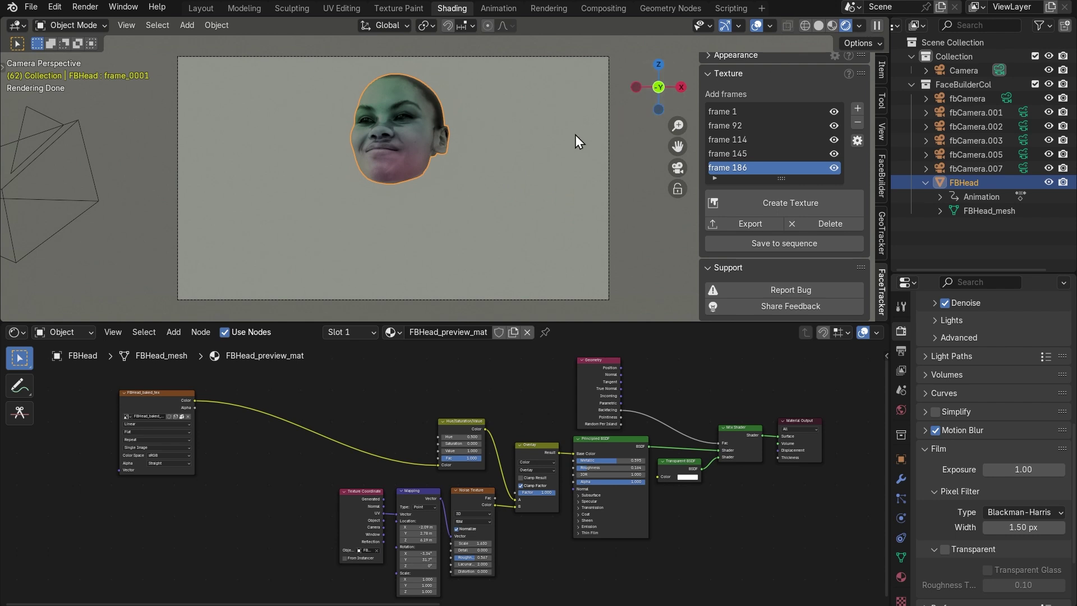
pyautogui.click(81, 333)
pyautogui.click(71, 383)
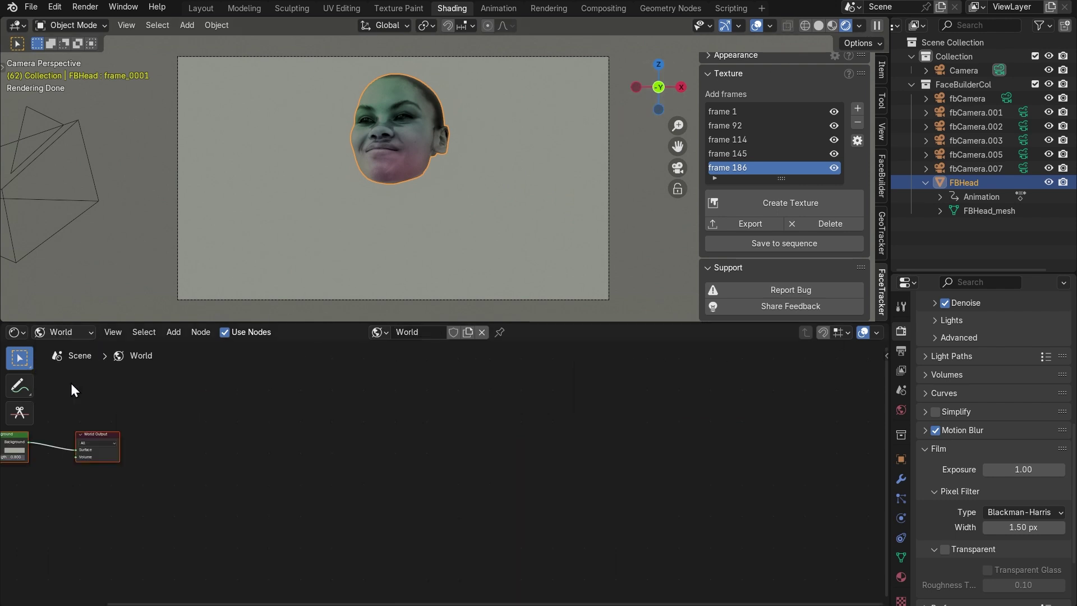
pyautogui.moveTo(105, 401); pyautogui.dragTo(537, 411, button='middle')
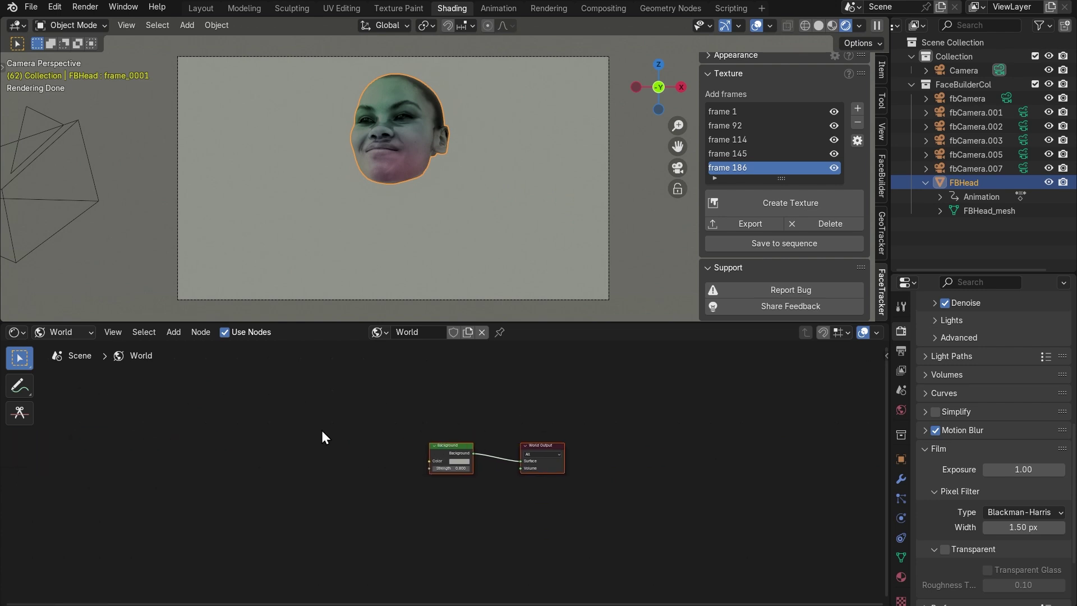
pyautogui.click(324, 436)
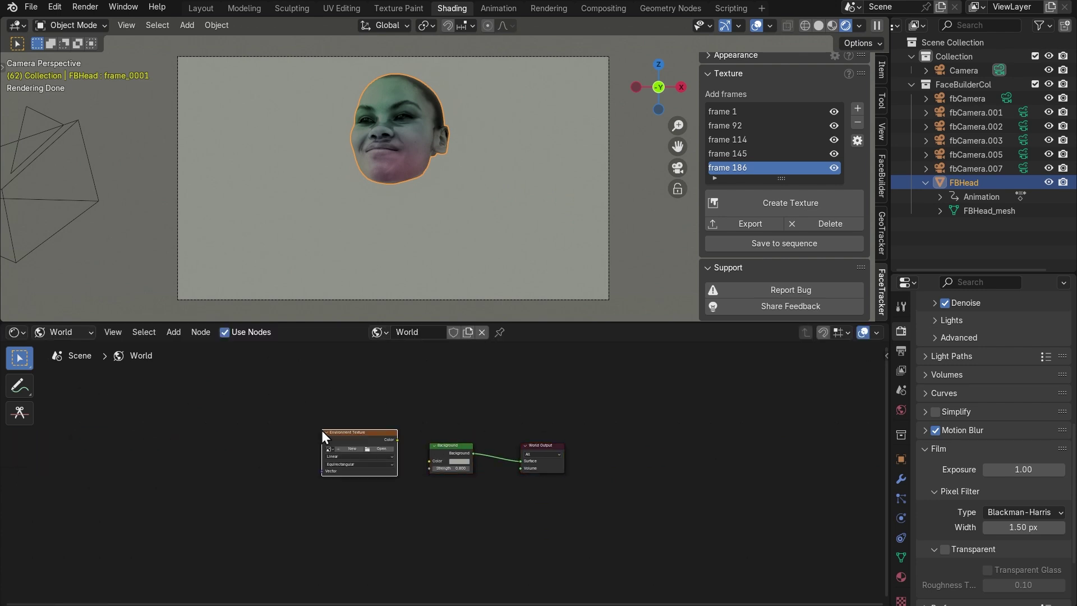
# Step: Load christmas_photo_studio_05_1k.hdr into the Environment Texture node and attach Texture Coordinate and Mapping nodes to it
pyautogui.click(382, 448)
pyautogui.click(377, 202)
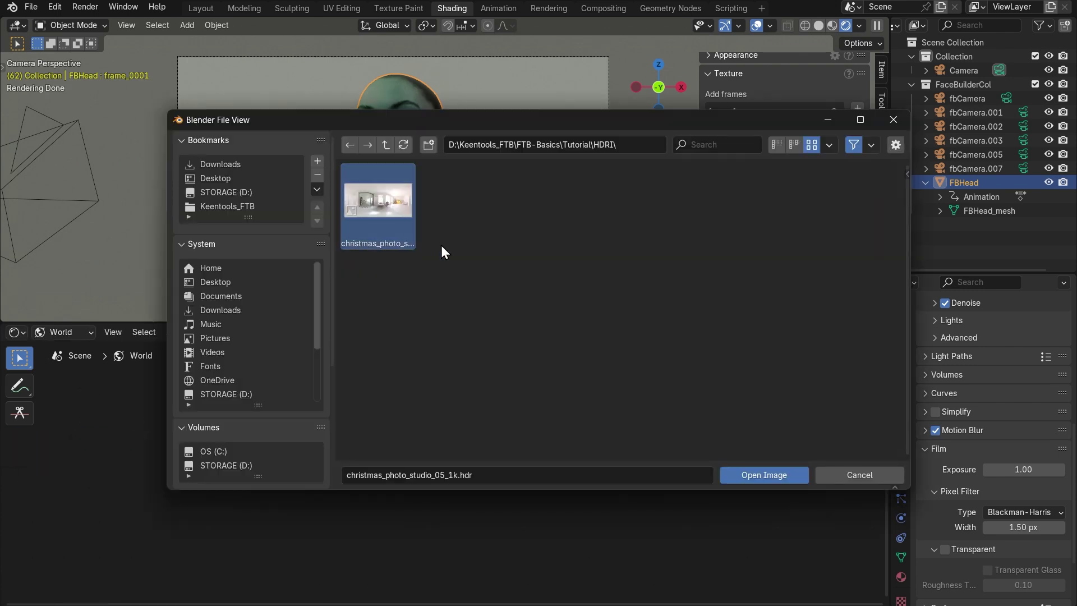
pyautogui.click(764, 475)
pyautogui.hotkey('ctrl', 't')
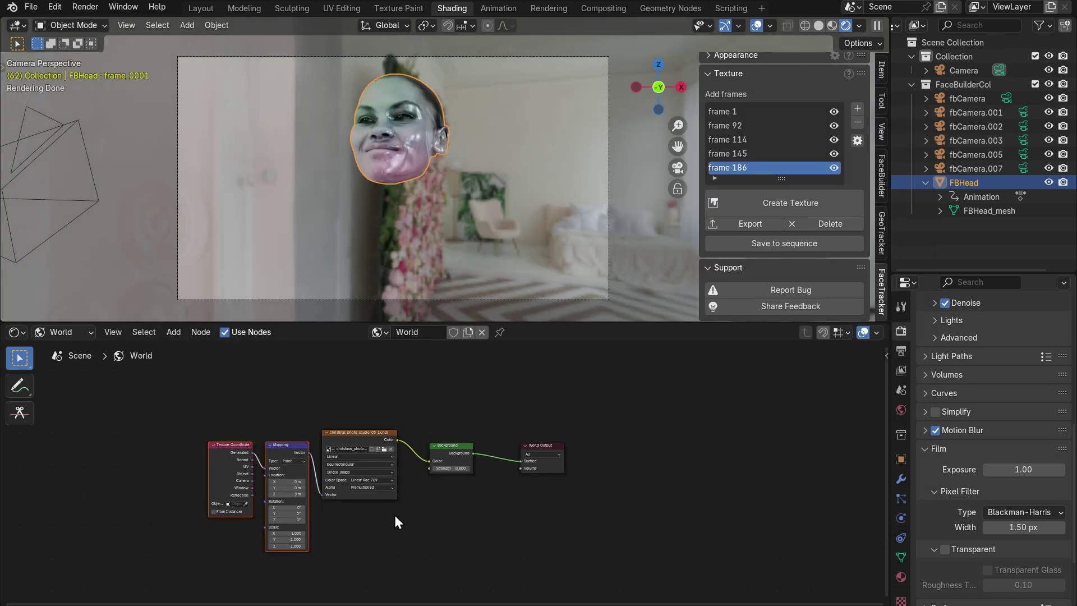
pyautogui.press('Home')
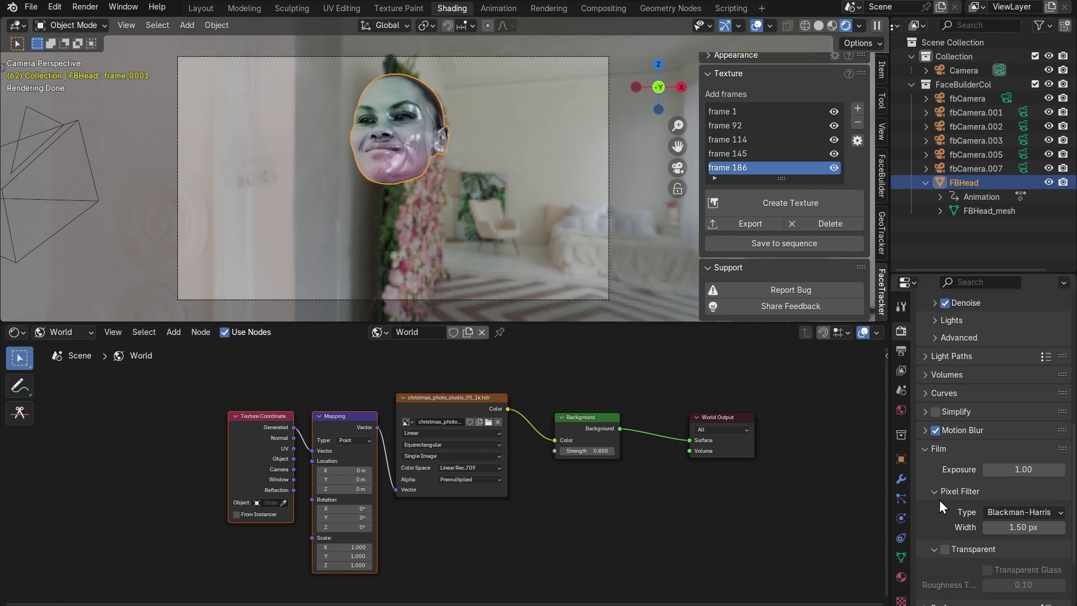
# Step: Make the render film transparent and set the environment Mapping node's X location to 1.1 m
pyautogui.click(943, 547)
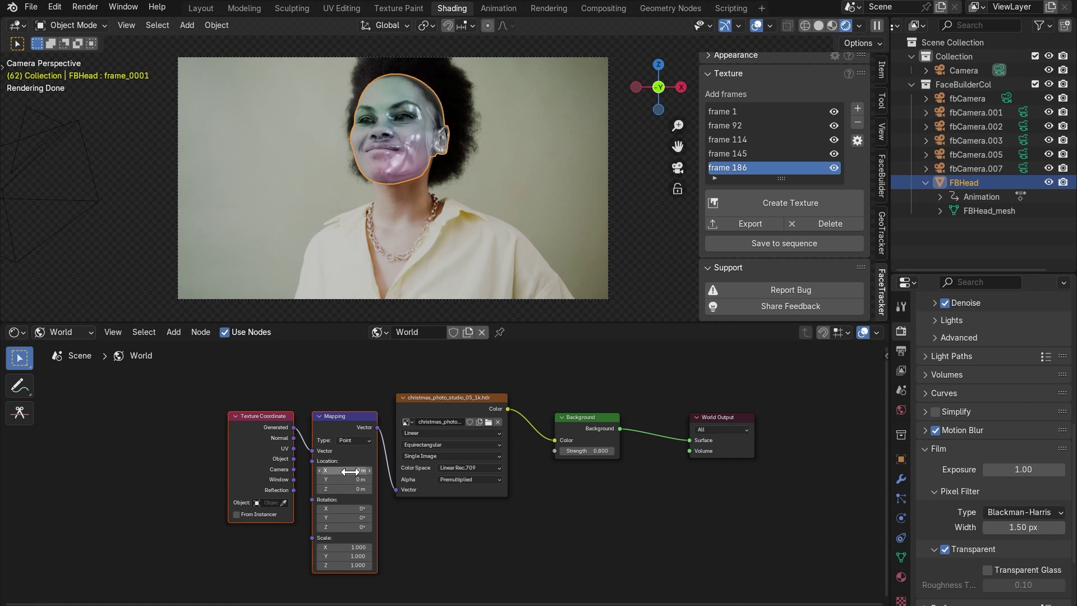
pyautogui.moveTo(348, 471); pyautogui.dragTo(359, 481)
pyautogui.write('1.1')
pyautogui.press('Return')
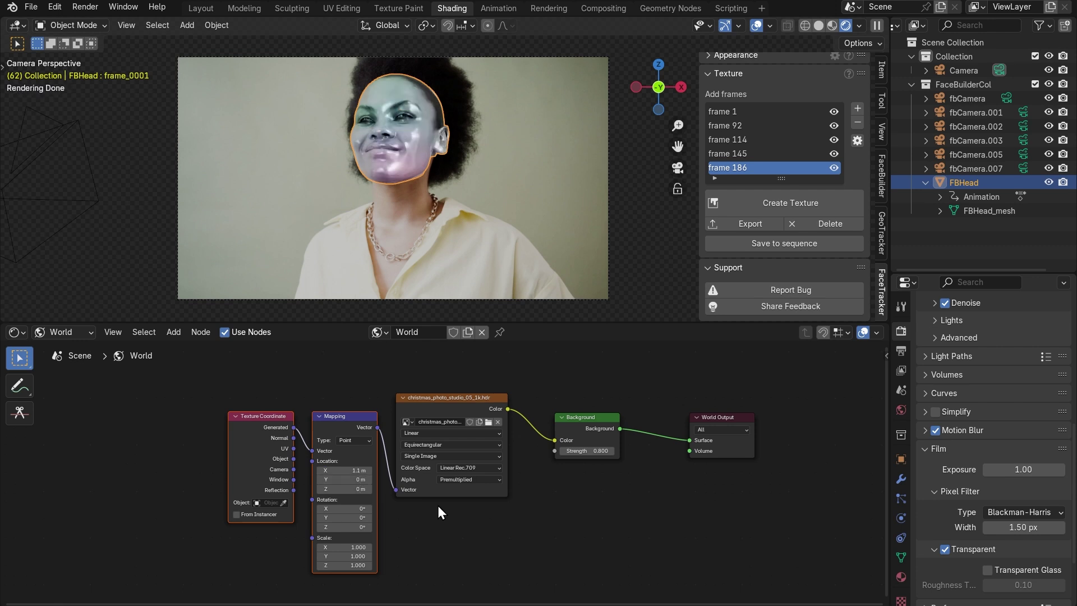
pyautogui.scroll(8, 401, 116)
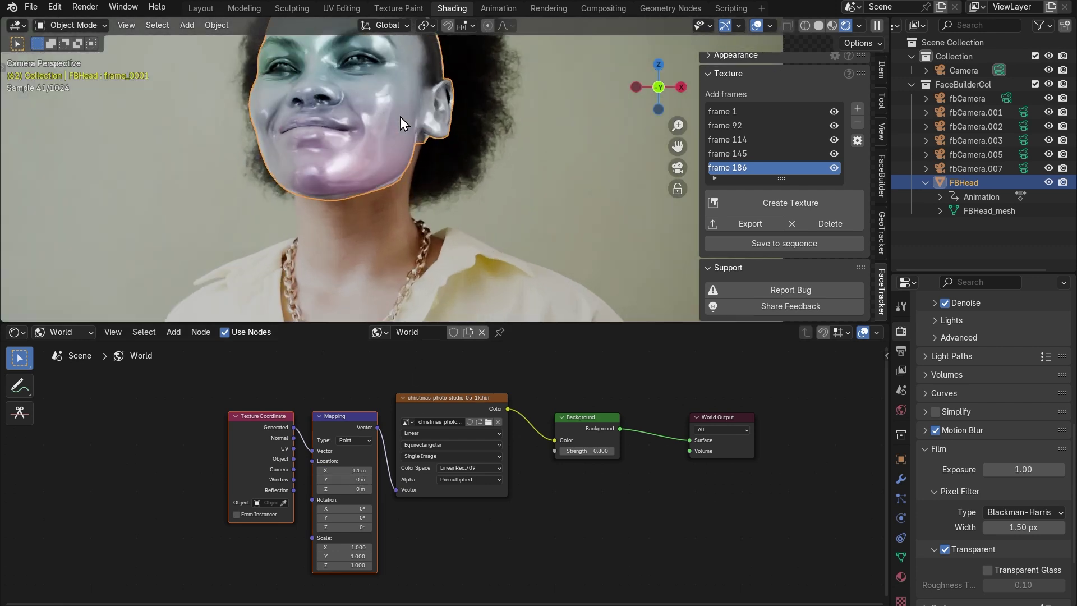
pyautogui.press('Home')
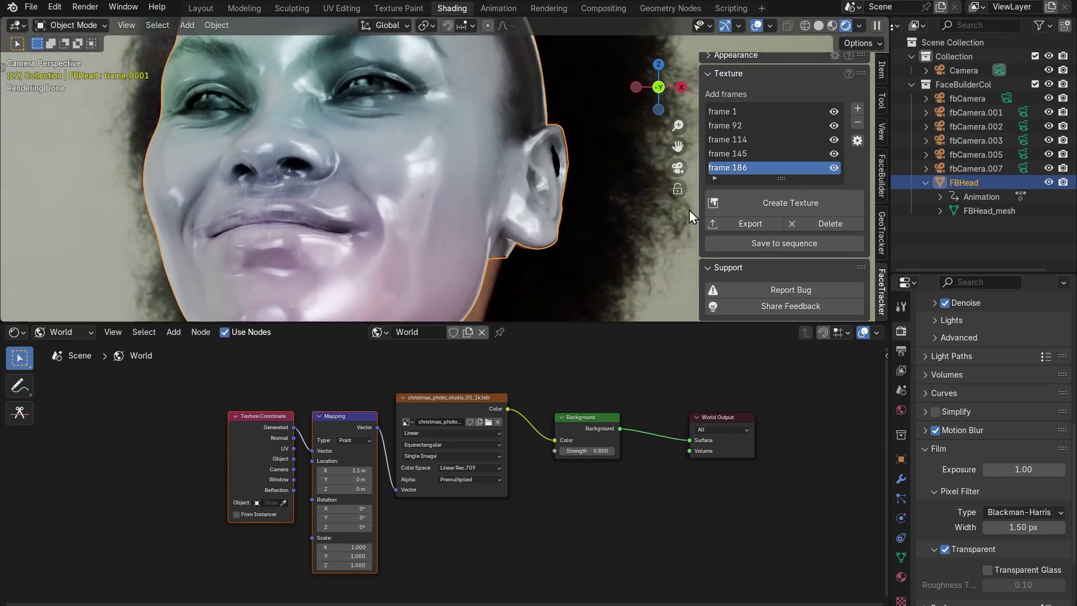
# Step: Exclude the eyes and mouth from the FaceBuilder head's model parts
pyautogui.scroll(5, 800, 93)
pyautogui.scroll(8, 800, 113)
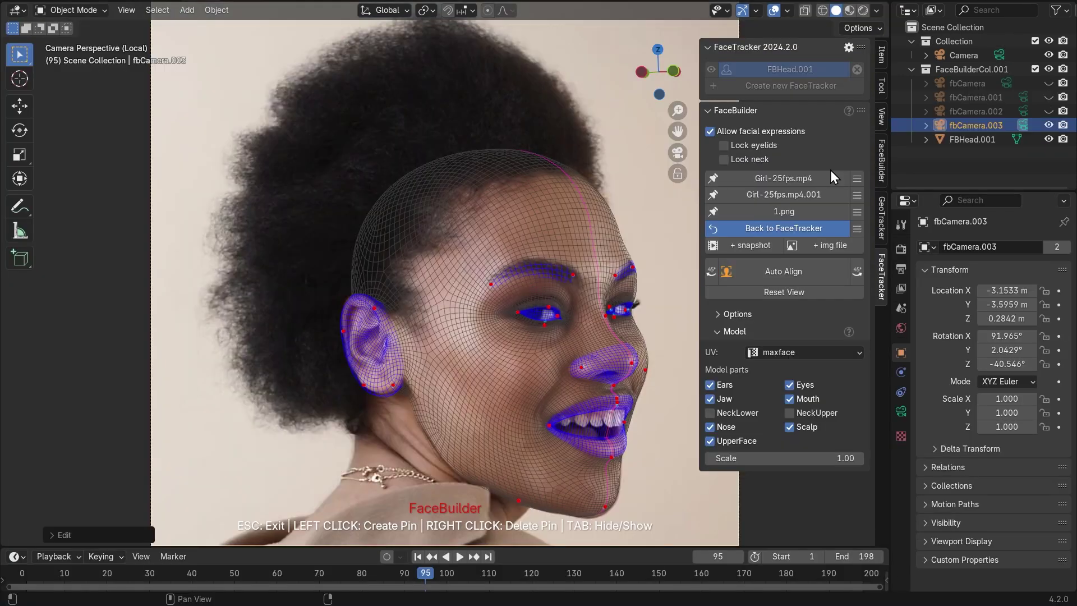
pyautogui.click(789, 385)
pyautogui.click(790, 398)
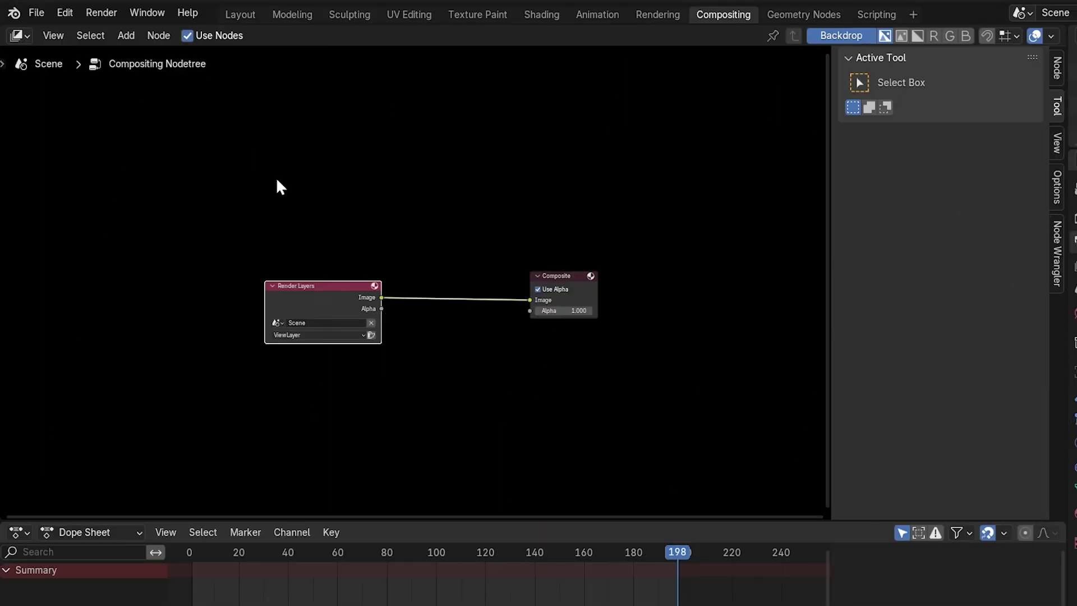
# Step: Add Movie Clip and Alpha Over nodes to the compositor and assign the footage clip to the Movie Clip node
pyautogui.hotkey('shift', 'a')
pyautogui.write('movie')
pyautogui.press('Return')
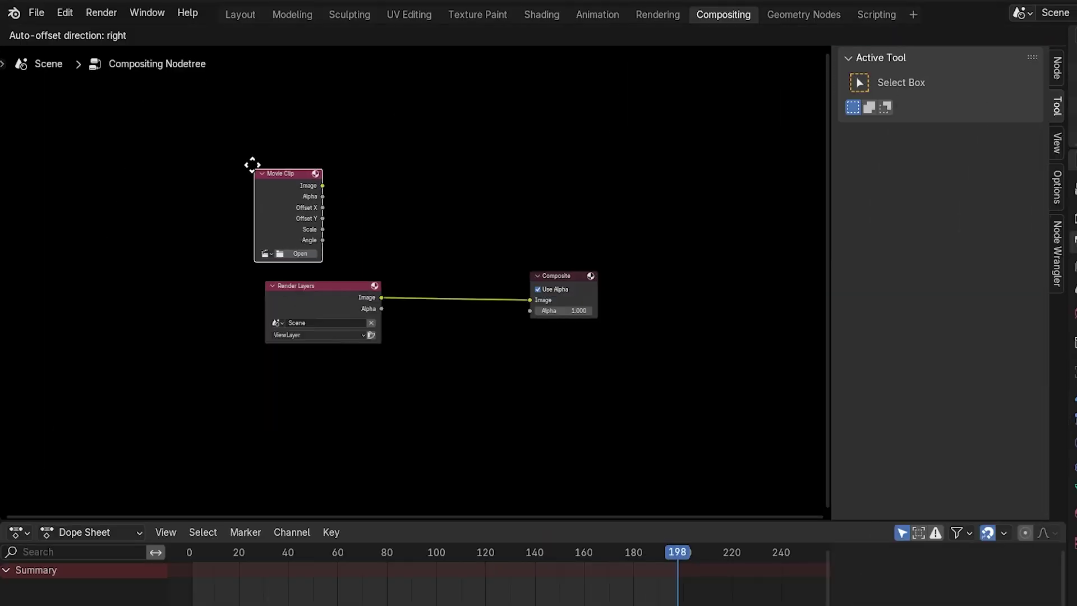
pyautogui.click(267, 137)
pyautogui.hotkey('shift', 'a')
pyautogui.click(524, 250)
pyautogui.click(430, 173)
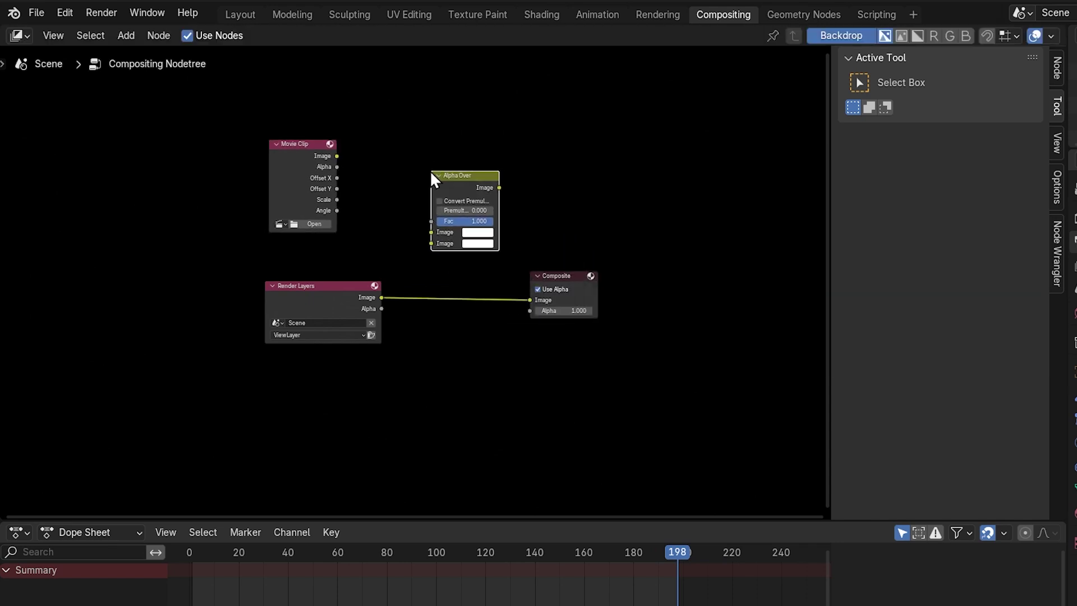
pyautogui.click(280, 224)
pyautogui.click(292, 247)
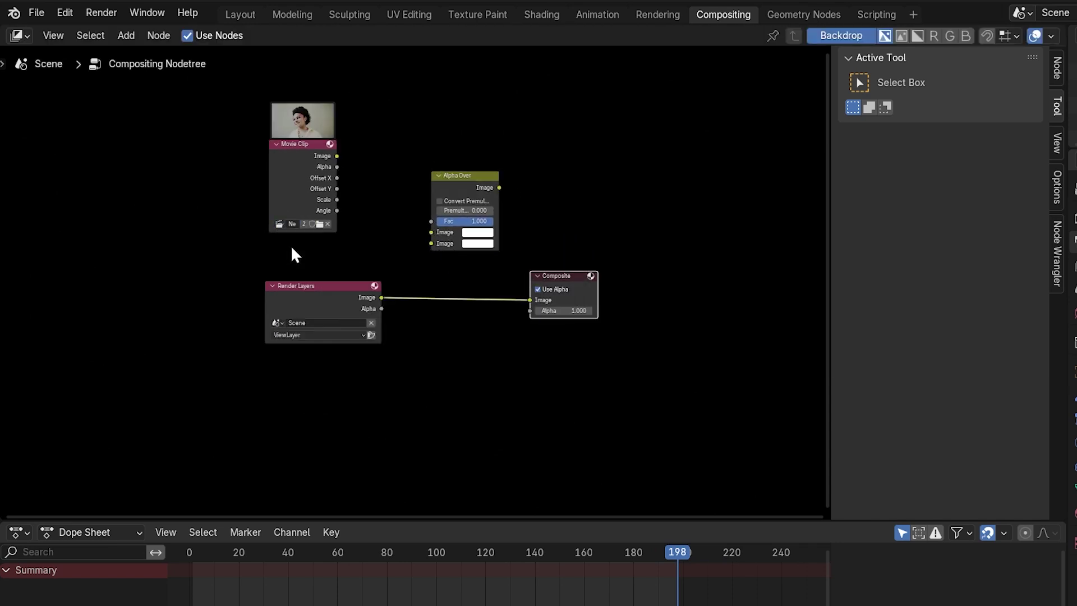
# Step: Combine the movie clip as background and the Render Layers image as foreground in Alpha Over, and feed its output into Composite
pyautogui.moveTo(337, 156); pyautogui.dragTo(431, 232)
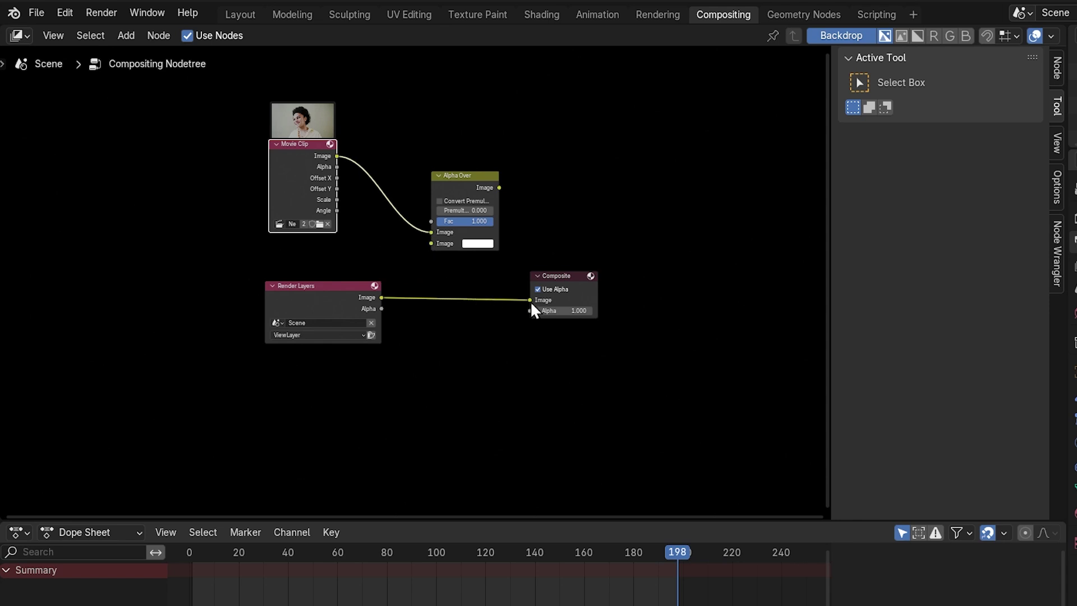
pyautogui.moveTo(531, 300); pyautogui.dragTo(431, 243)
pyautogui.moveTo(499, 187); pyautogui.dragTo(530, 300)
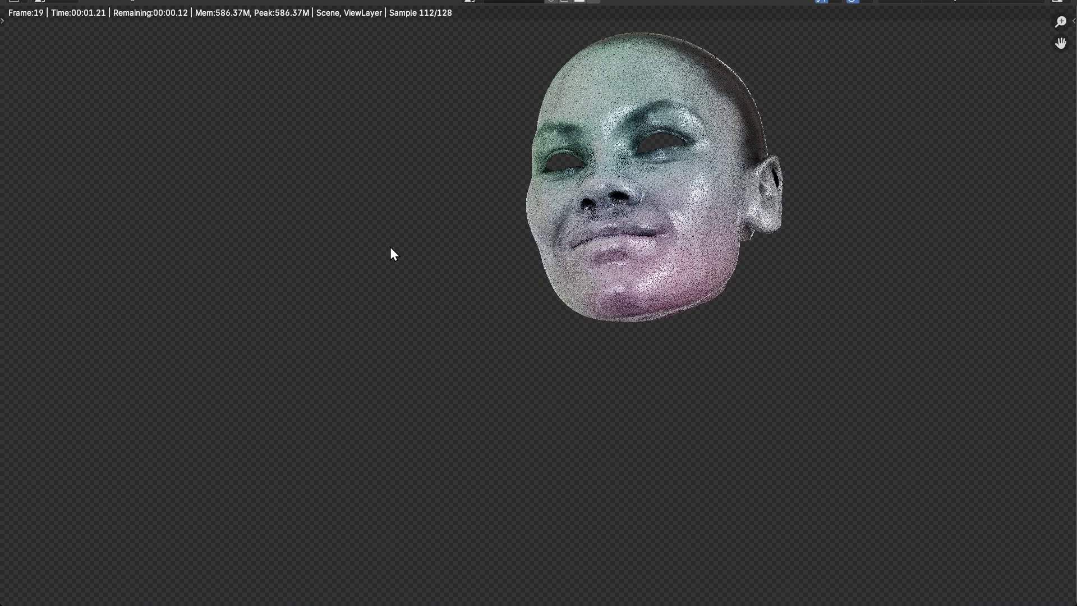